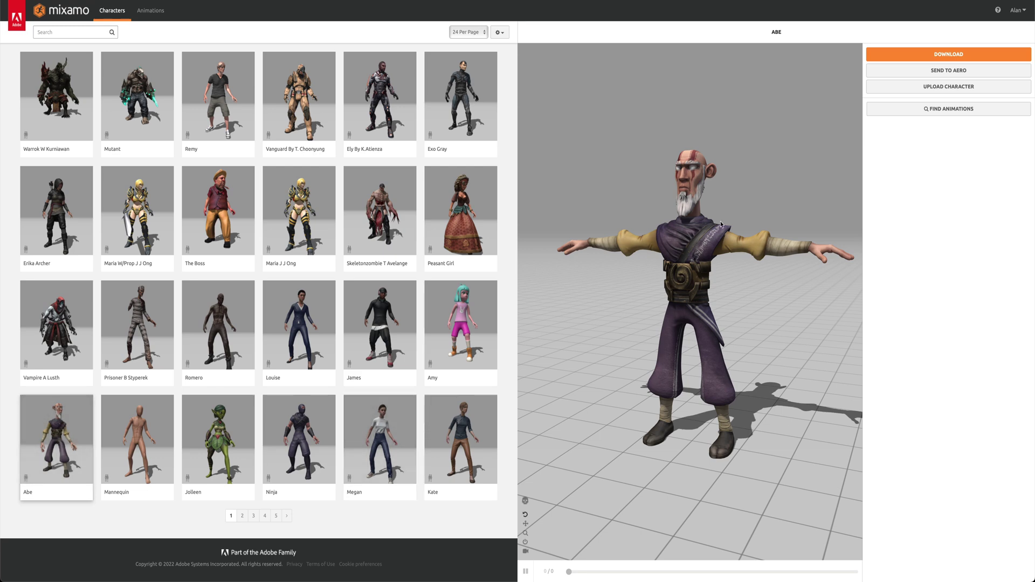
- Reload the Mixamo page and orbit and zoom the preview to inspect Abe's side and head profile
key("F5")
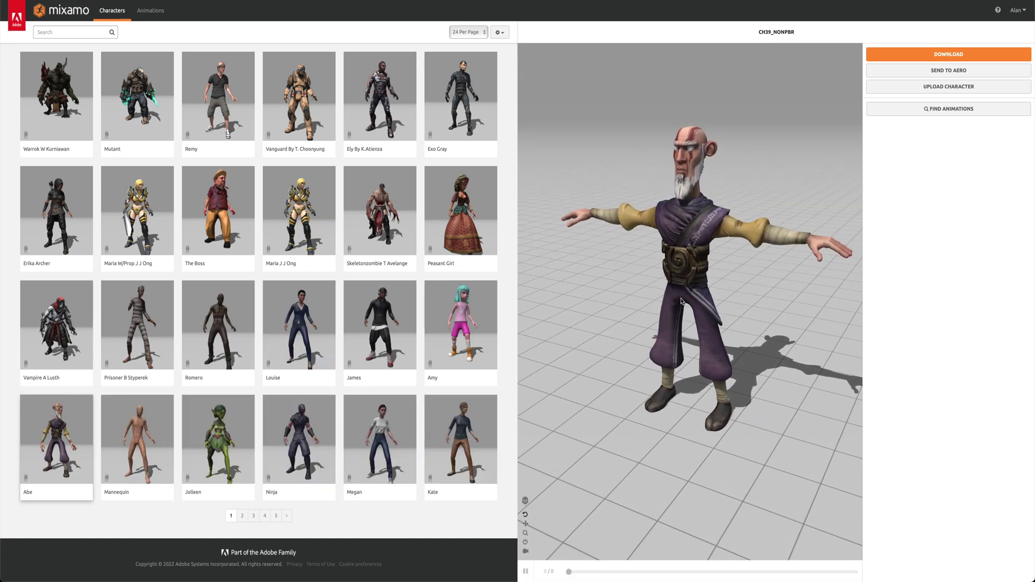
left_click_drag(716, 322, 612, 302)
scroll(681, 305, "up", 3)
left_click_drag(680, 305, 670, 286)
scroll(771, 351, "down", 5)
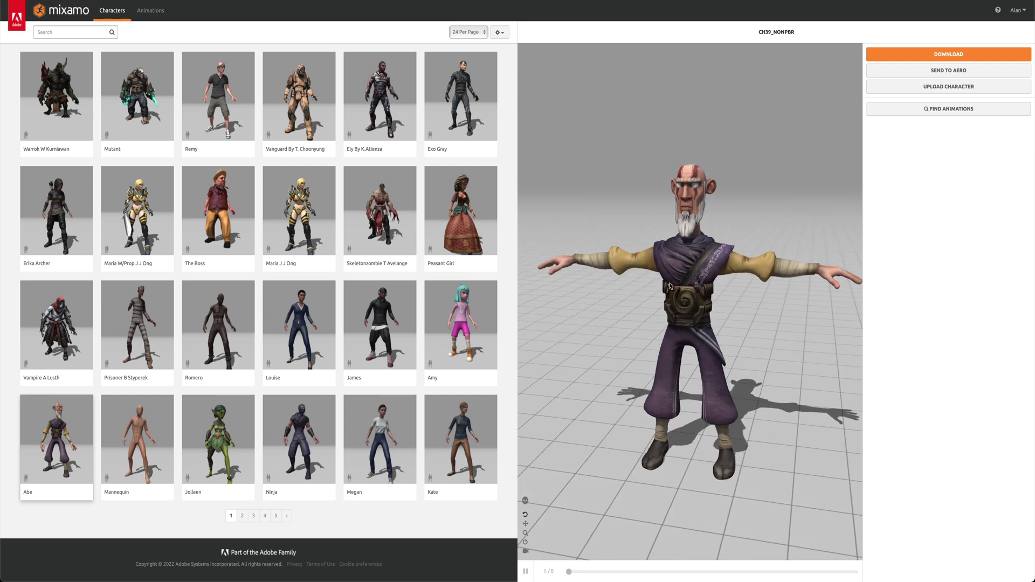
- Search the Animations library for 'walking' and apply the Walking animation to Abe
left_click(150, 12)
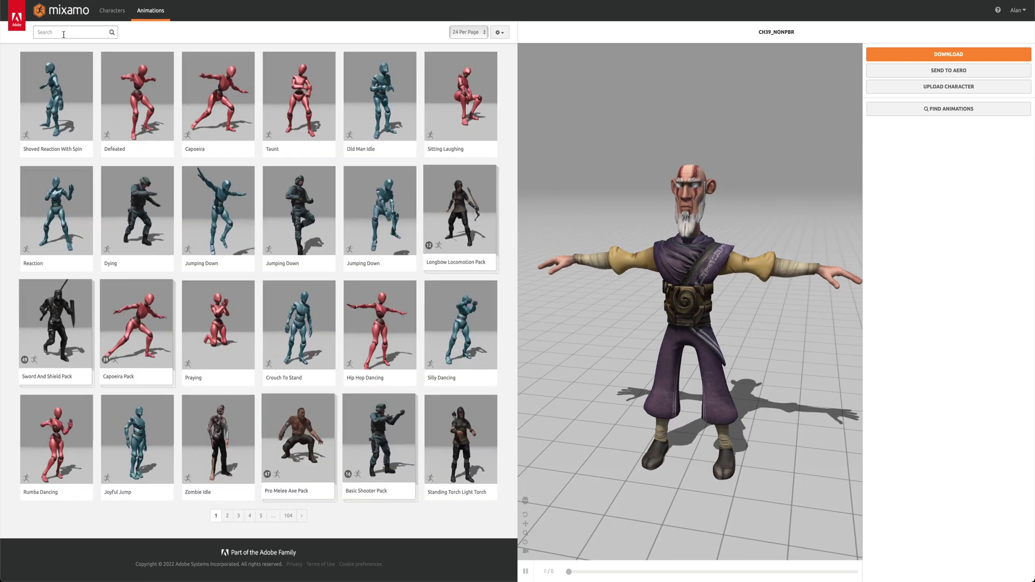
left_click(64, 32)
type("walk")
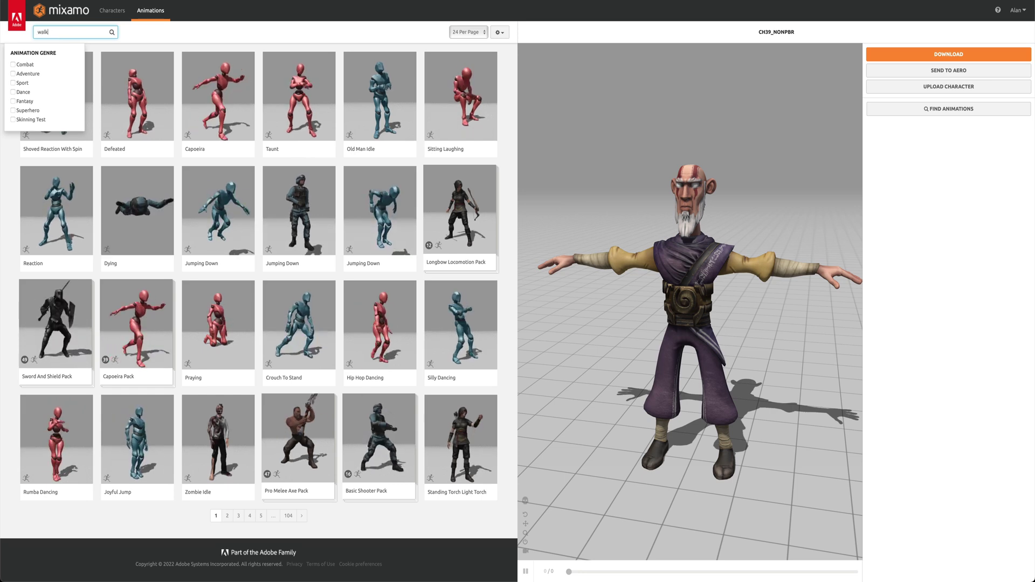
type("ing")
key("Return")
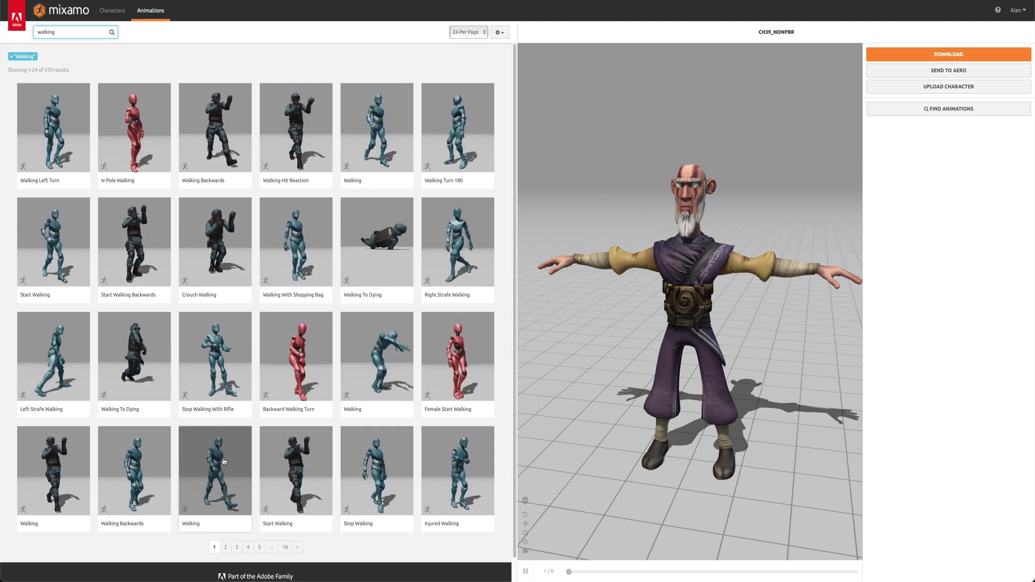
left_click(356, 165)
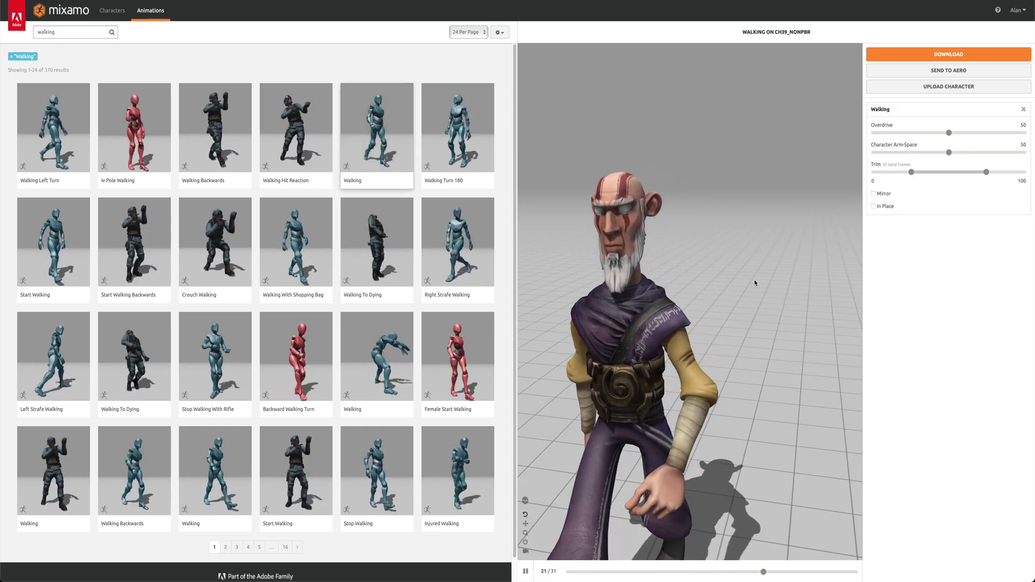
- Enable In Place and set Character Arm-Space to 69, checking the walk from front, side and back
left_click(873, 207)
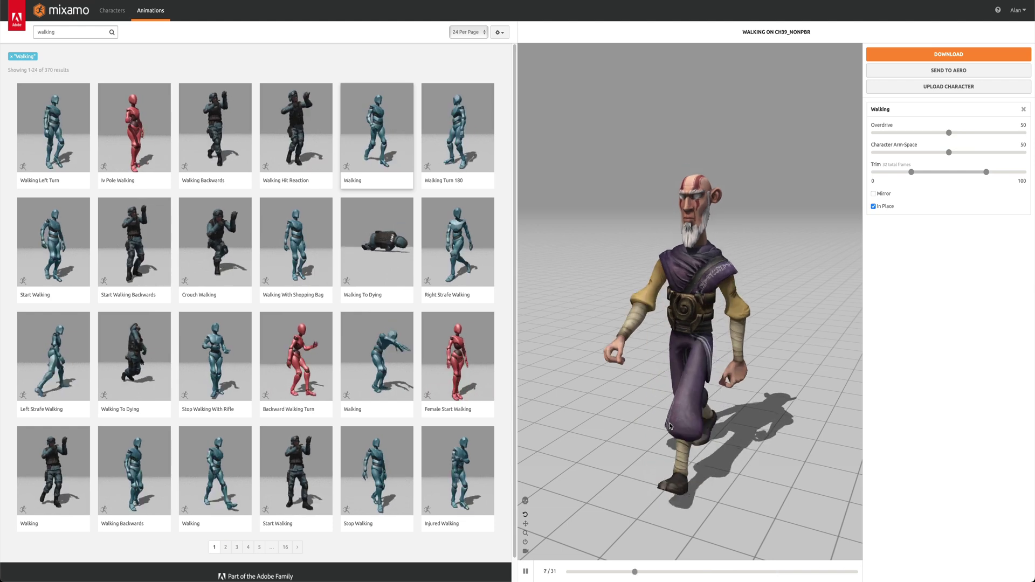
left_click_drag(665, 426, 695, 423)
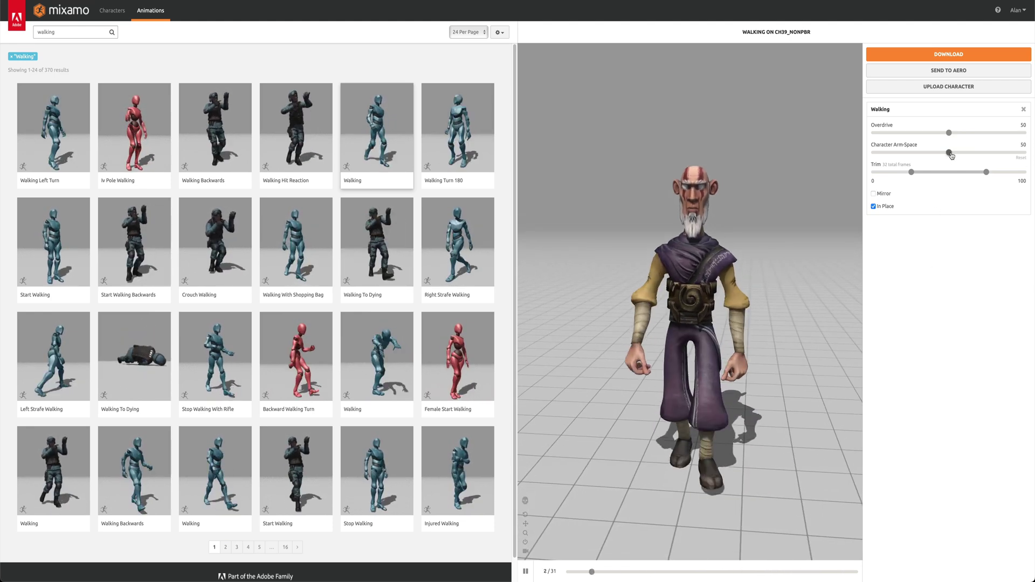
left_click_drag(950, 154, 904, 153)
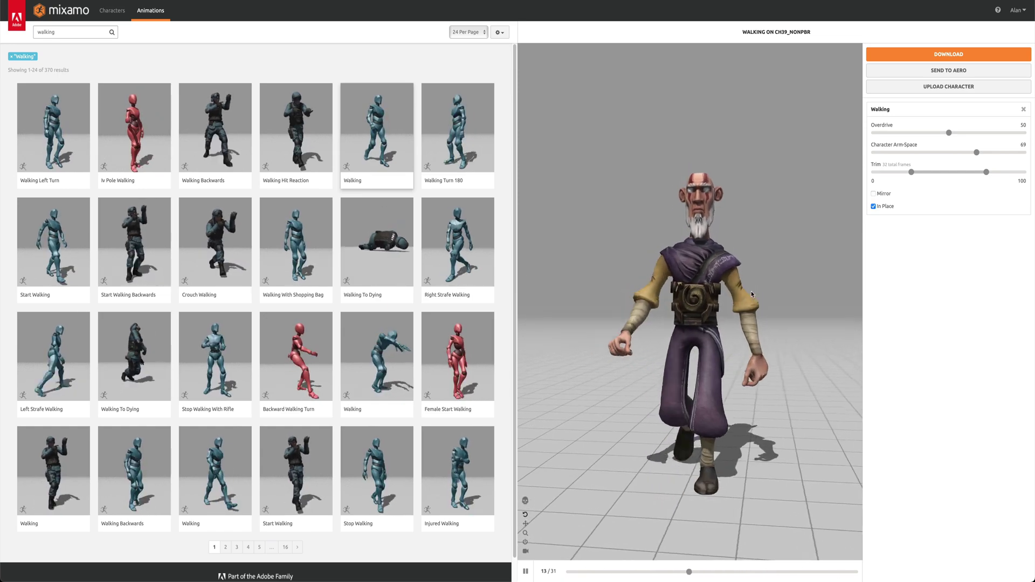
left_click_drag(752, 294, 732, 337)
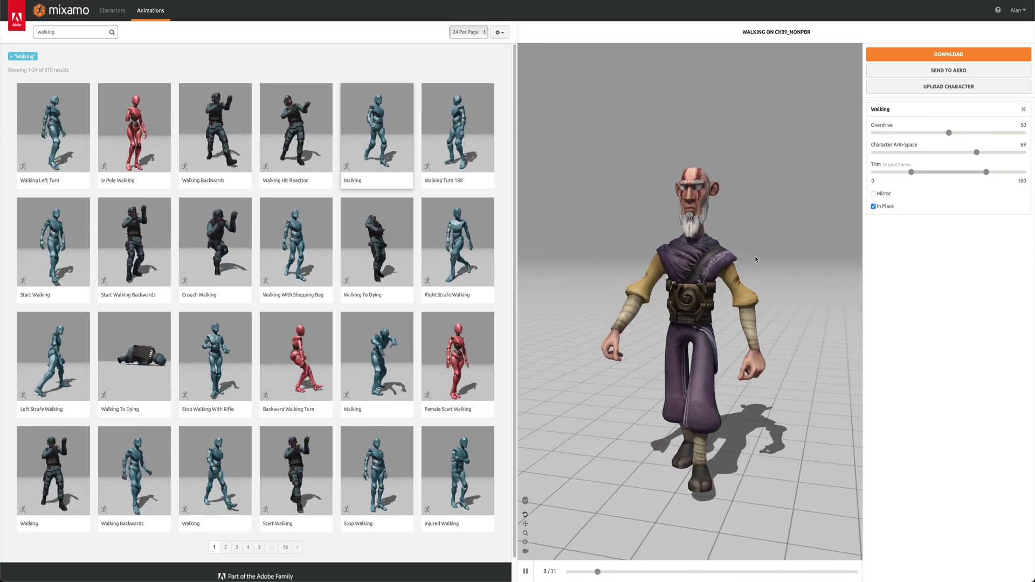
left_click_drag(755, 256, 728, 323)
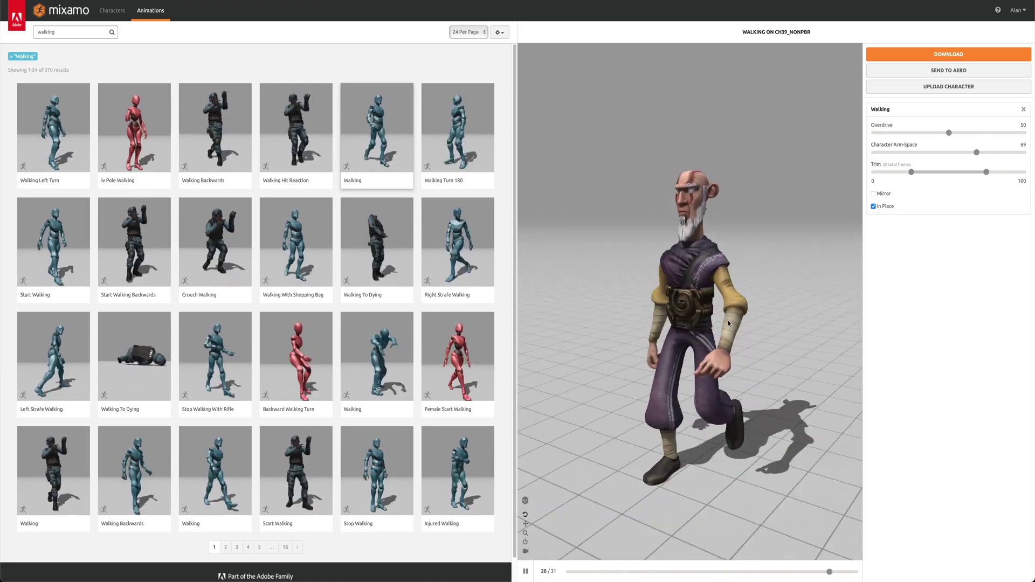
- Download the Walking character with skin as FBX Binary at 30 fps, then pause the preview facing front
left_click(899, 55)
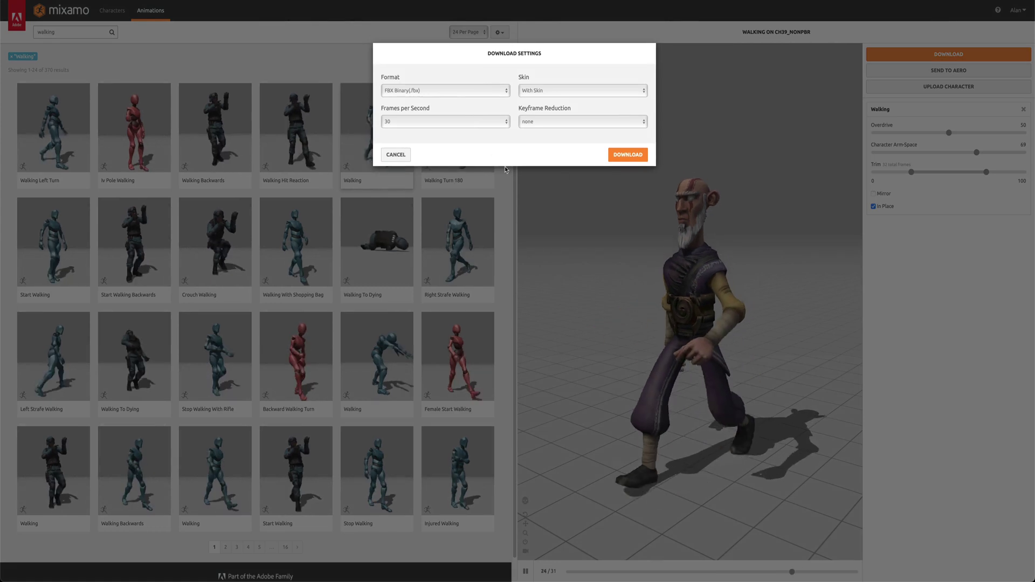
left_click(427, 90)
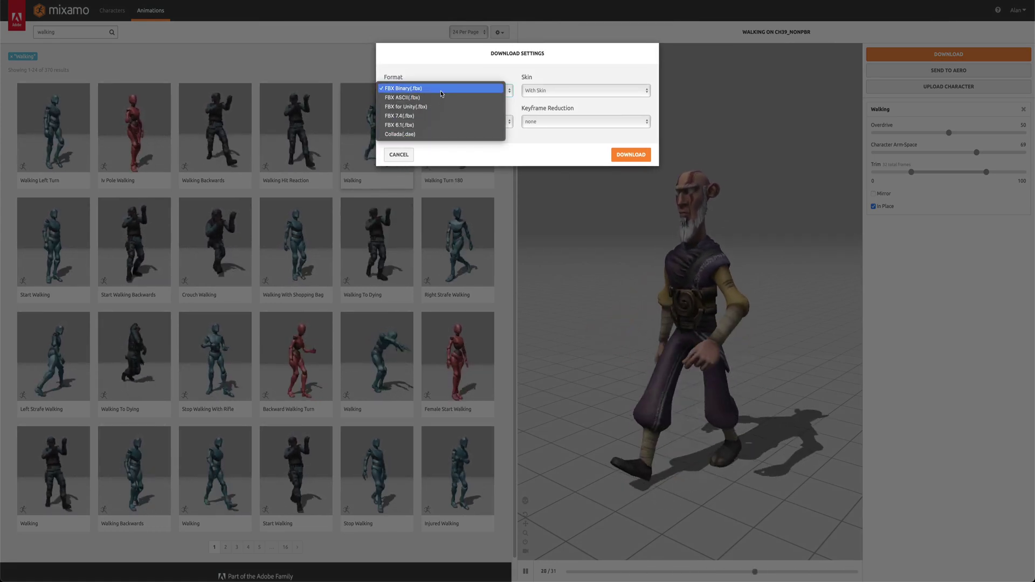
left_click(431, 89)
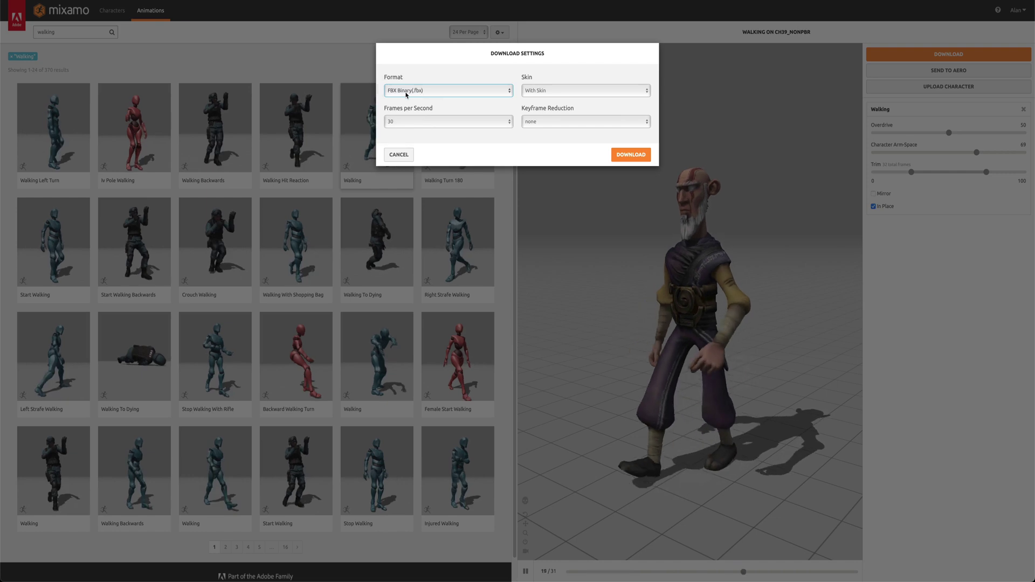
left_click(419, 122)
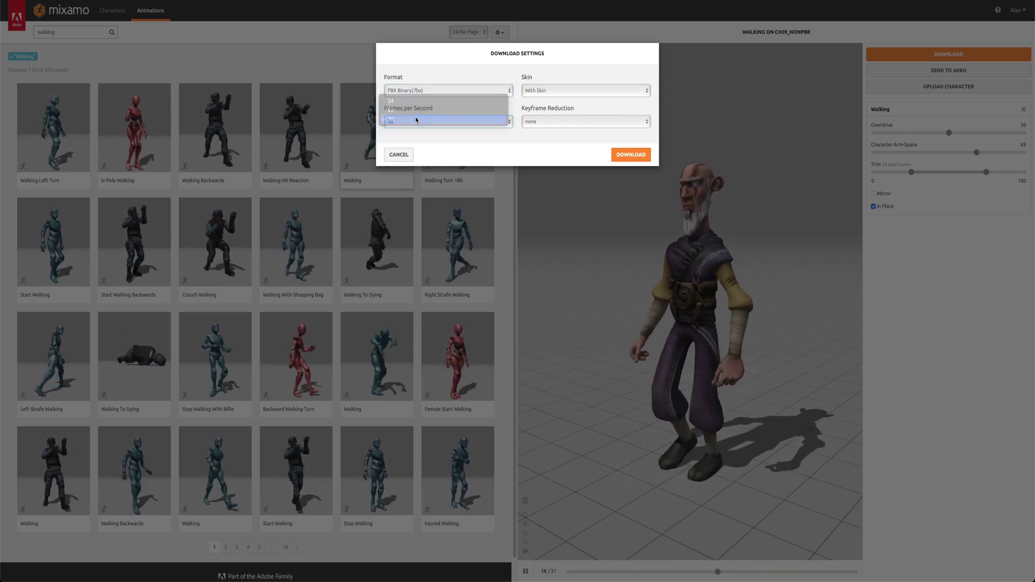
left_click(416, 120)
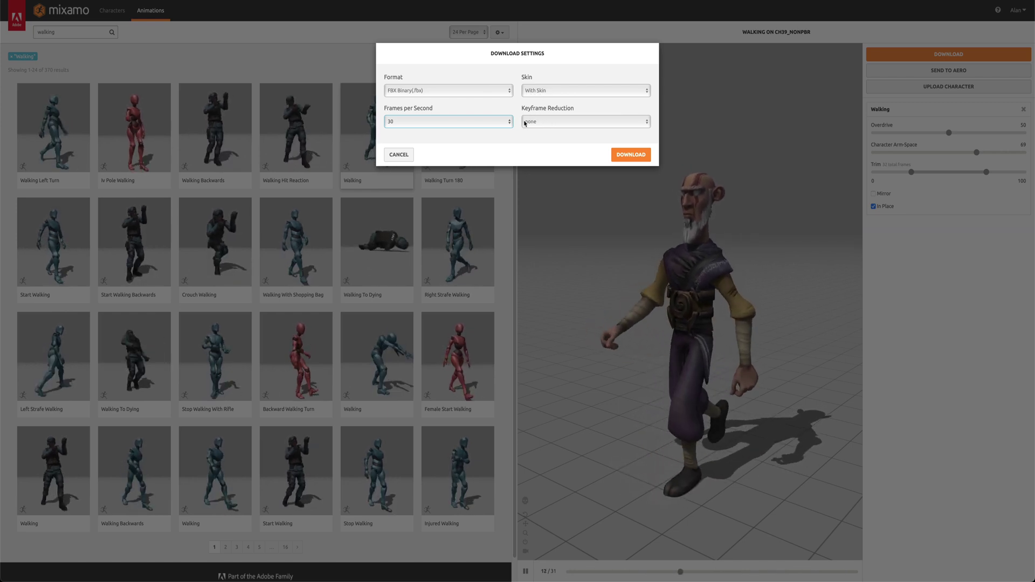
left_click(631, 155)
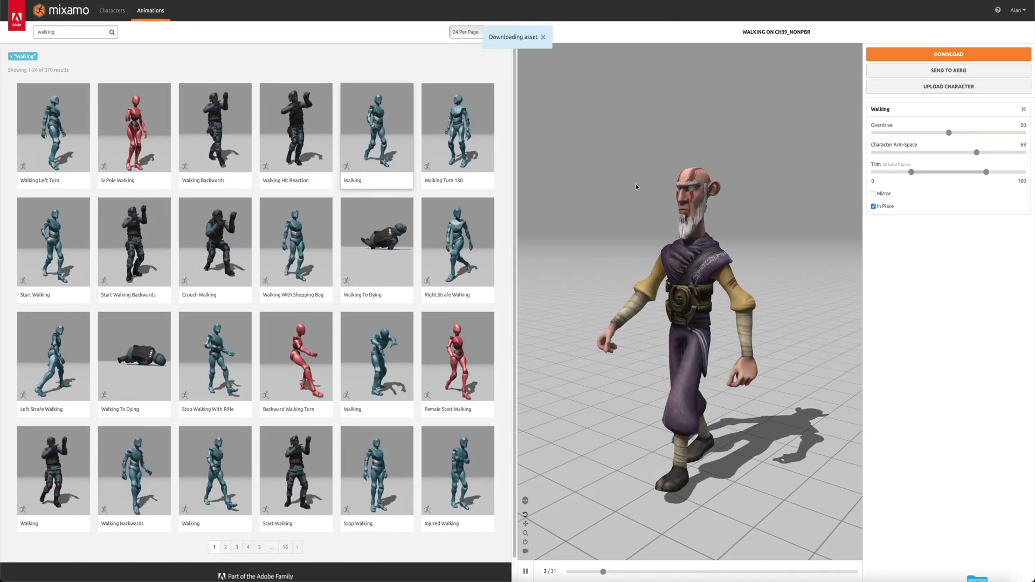
left_click(526, 571)
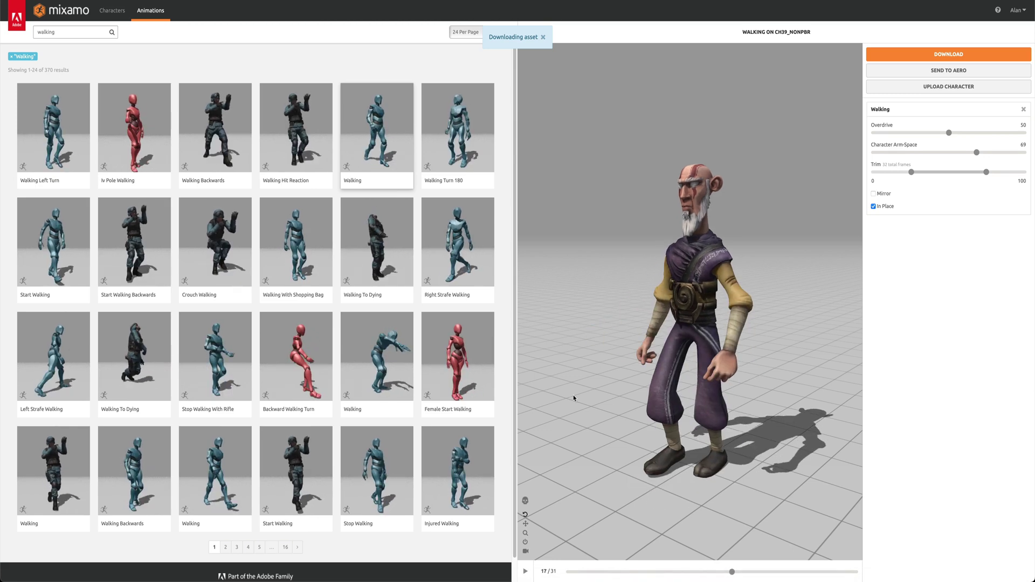
left_click_drag(574, 398, 629, 353)
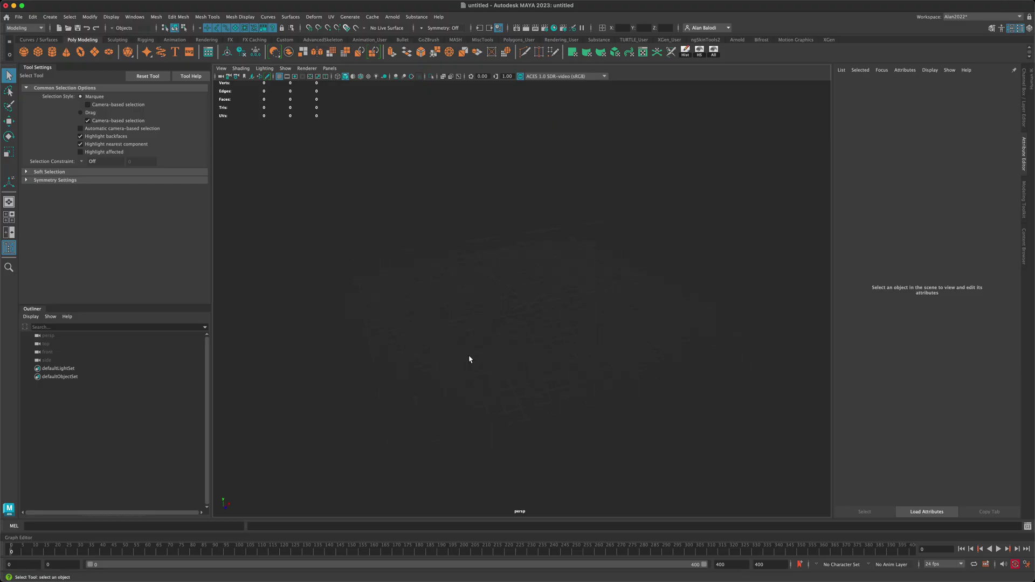
- Import the Mixamo FBX character into Maya and display it with textures and lighting
left_click(19, 16)
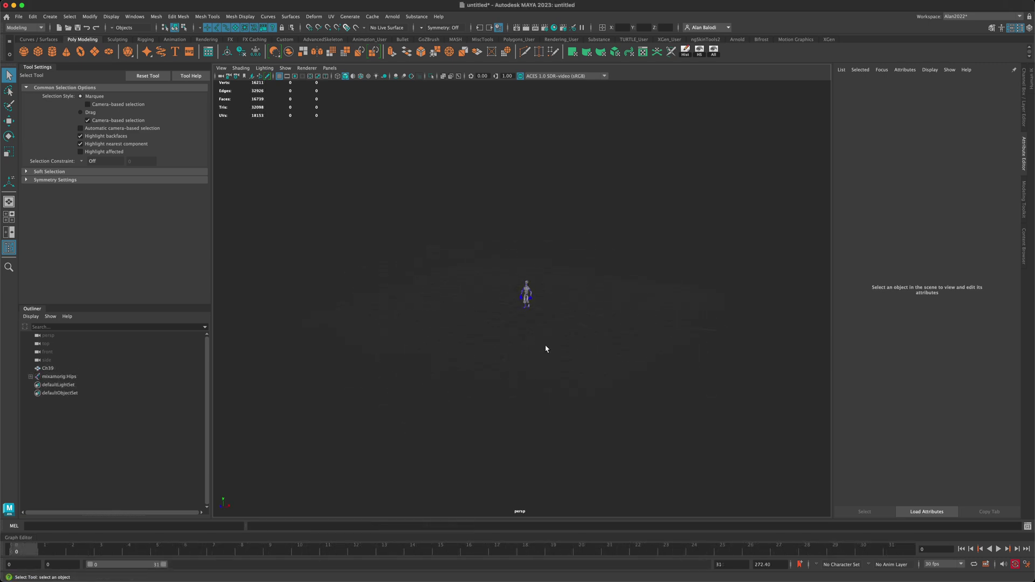
left_click_drag(544, 351, 578, 366, "alt")
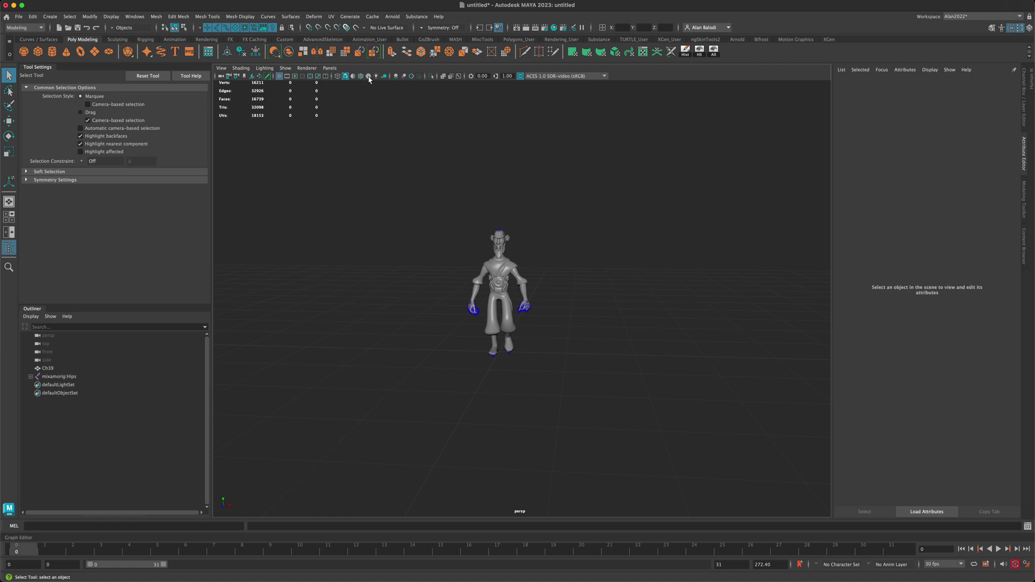
left_click(369, 76)
mouse_move(425, 270)
left_mouse_down("alt")
mouse_move(406, 272)
mouse_move(433, 278)
mouse_move(422, 301)
mouse_move(393, 300)
mouse_move(402, 300)
left_mouse_up("alt")
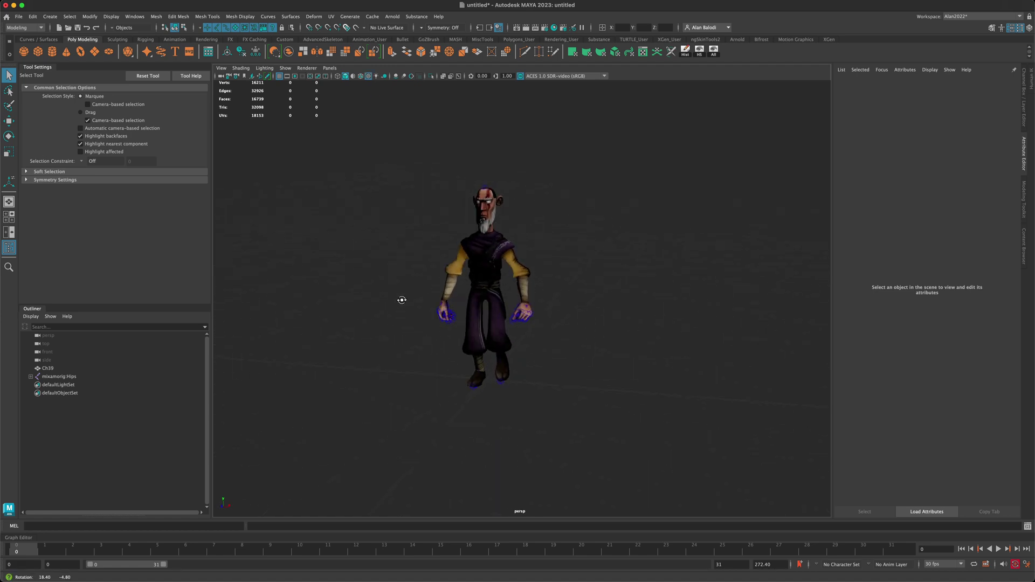
- Play the 31-frame walk and open the character's Ch39_Body material attributes
left_click(998, 549)
left_click_drag(654, 393, 517, 399, "alt")
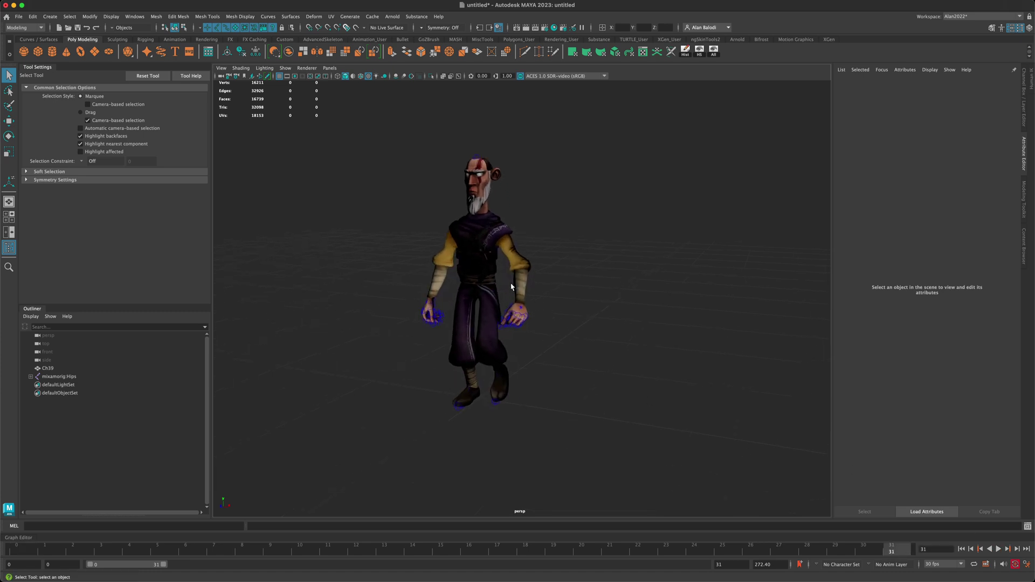
right_click_drag(484, 242, 496, 440)
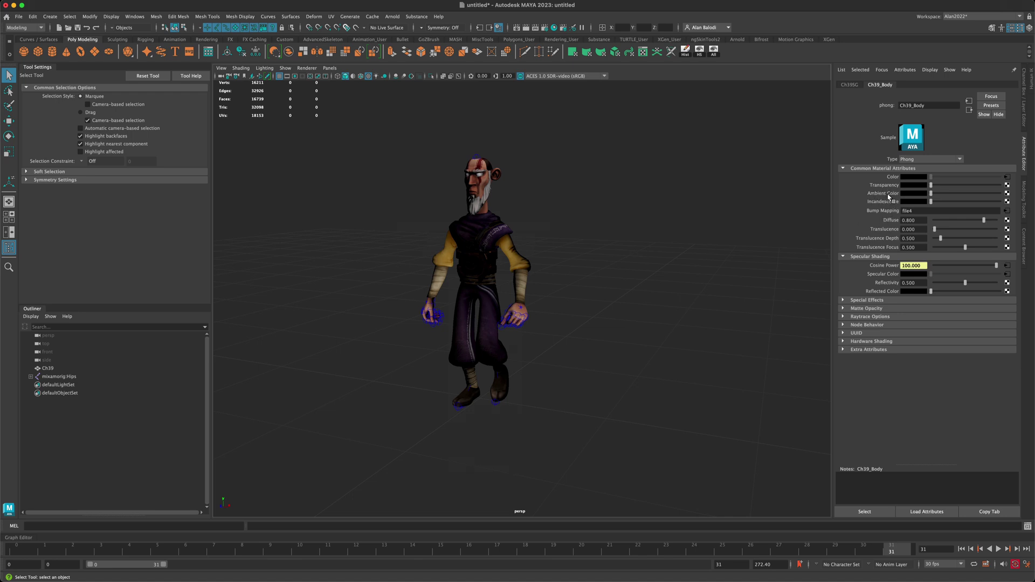
- Adjust the Ch39_Body Ambient Color slider, settling on a lower value, and check the shading from several angles
left_click_drag(931, 194, 999, 196)
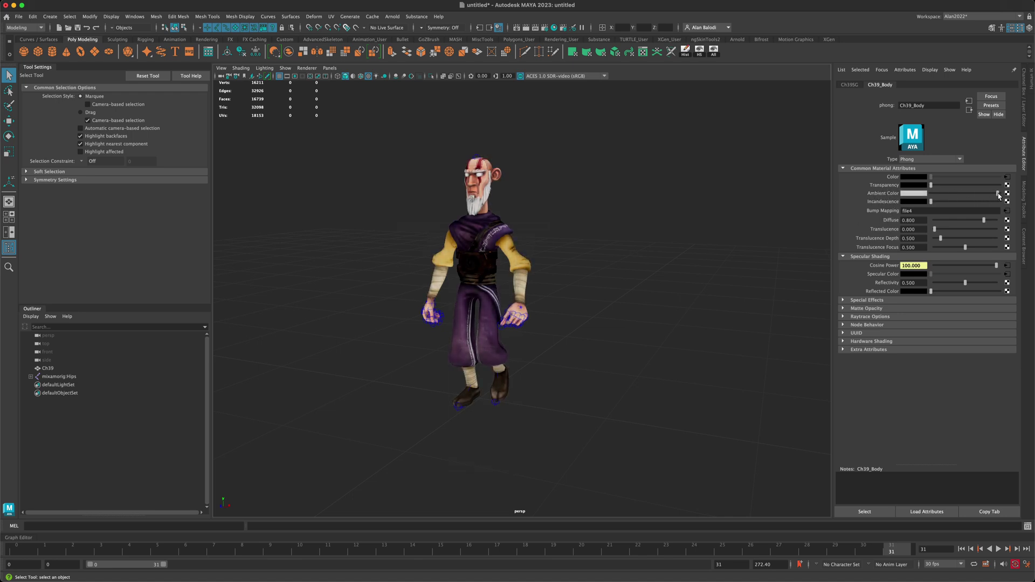
left_click_drag(686, 285, 703, 282, "alt")
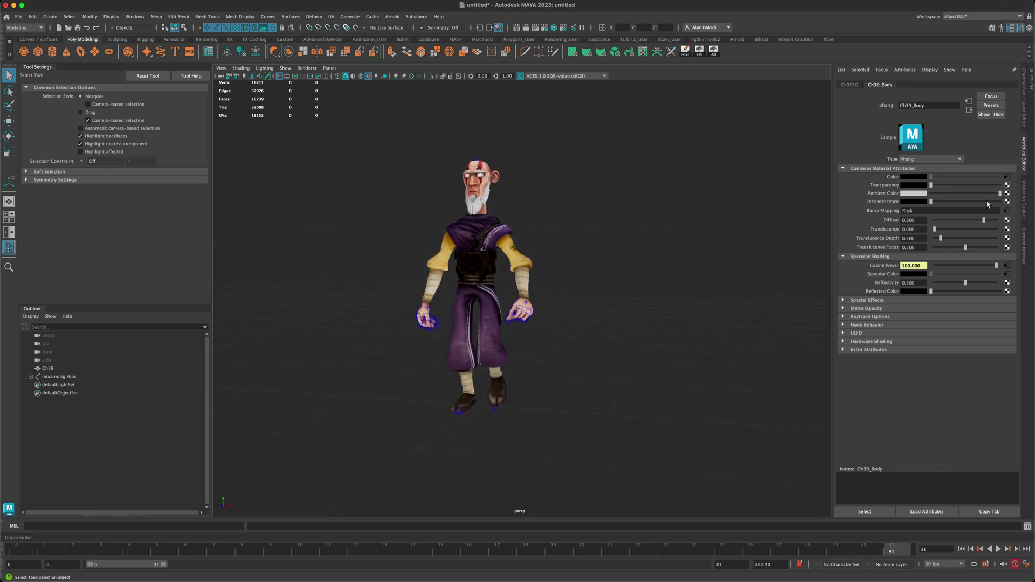
left_click_drag(1000, 194, 1031, 203)
left_click_drag(644, 289, 633, 286, "alt")
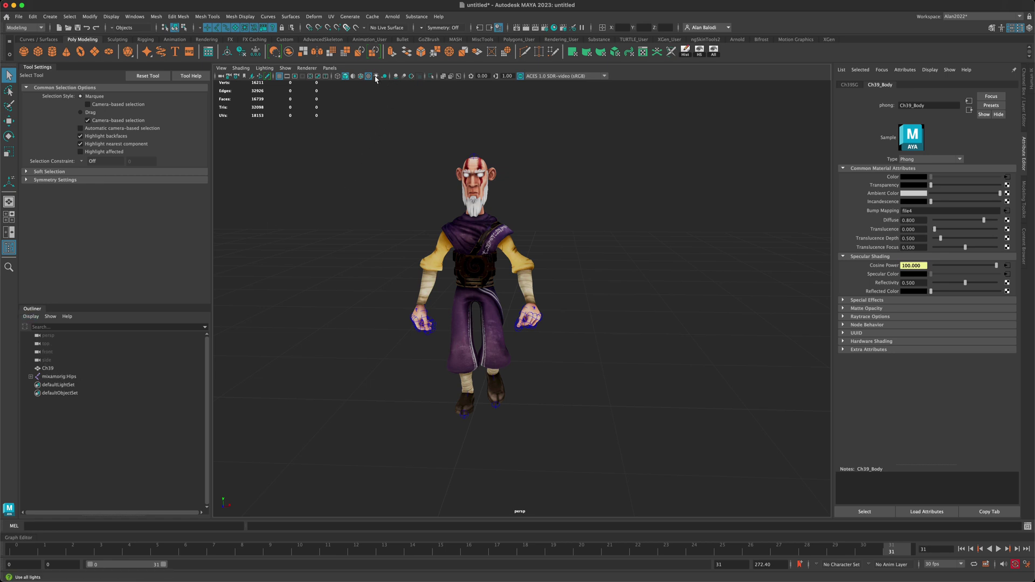
left_click_drag(588, 359, 606, 359, "alt")
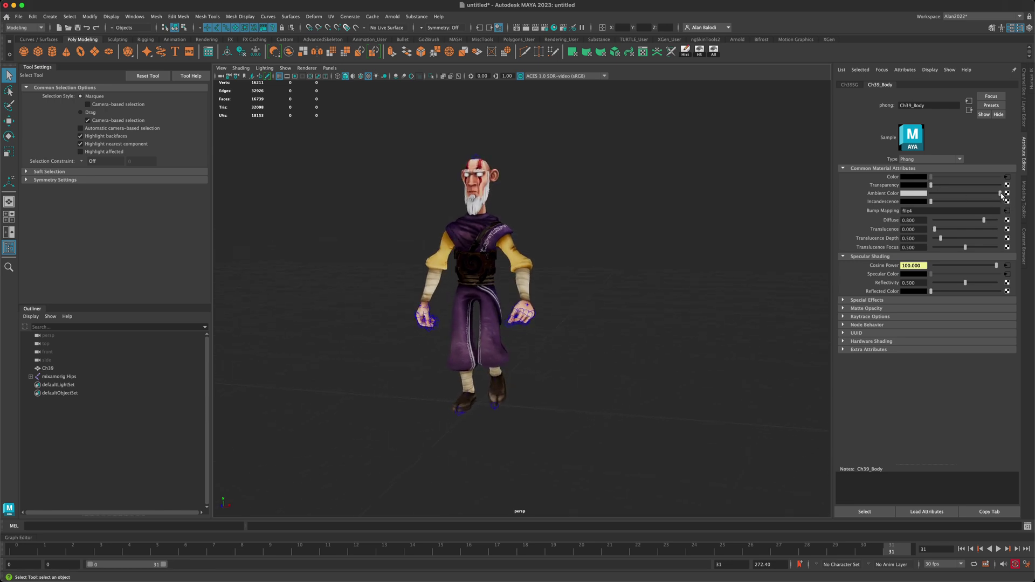
mouse_move(1001, 196)
left_mouse_down()
mouse_move(967, 197)
mouse_move(1024, 203)
mouse_move(981, 205)
left_mouse_up()
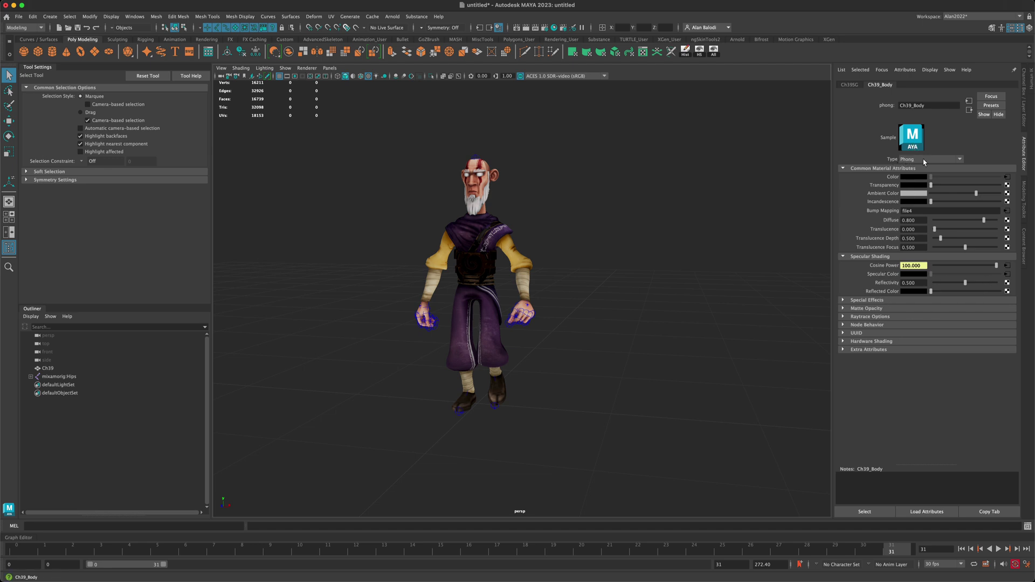
left_click_drag(742, 247, 695, 314, "alt")
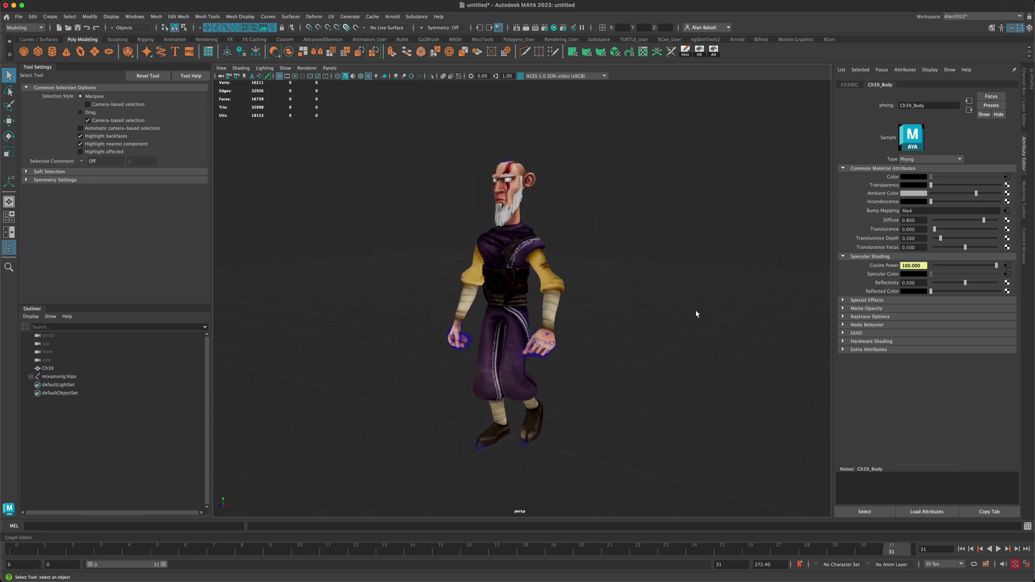
left_click_drag(517, 204, 575, 208, "alt")
- Keep the material type as Phong and select the mixamorig:Hips joint
left_click(932, 160)
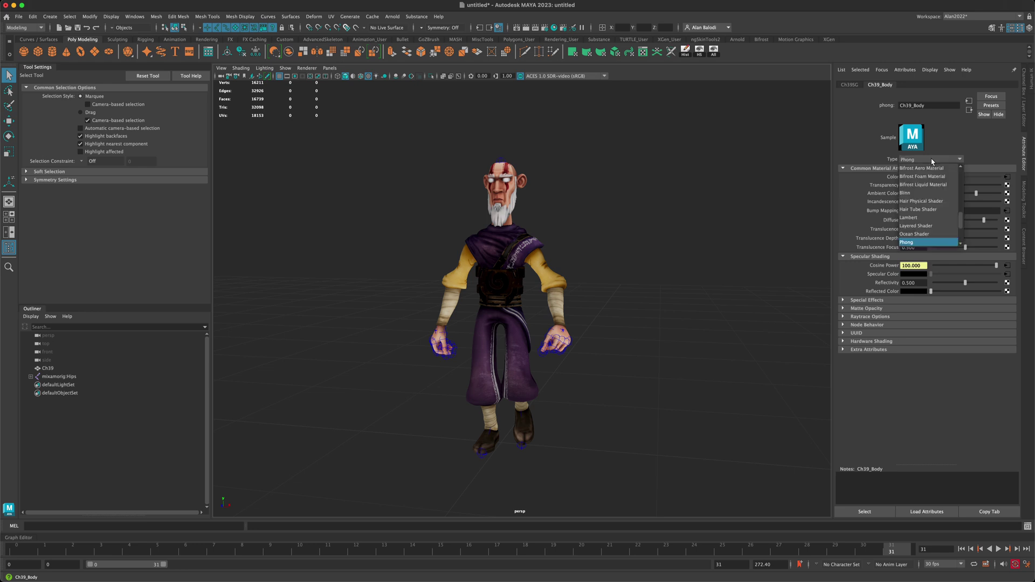
left_click(947, 152)
left_click_drag(696, 245, 651, 296, "alt")
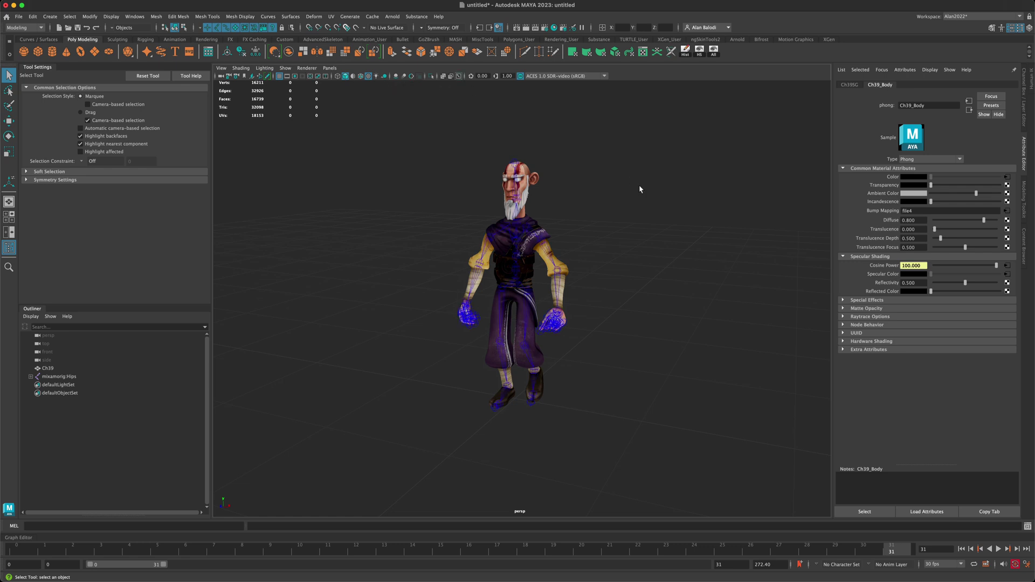
left_click(510, 286)
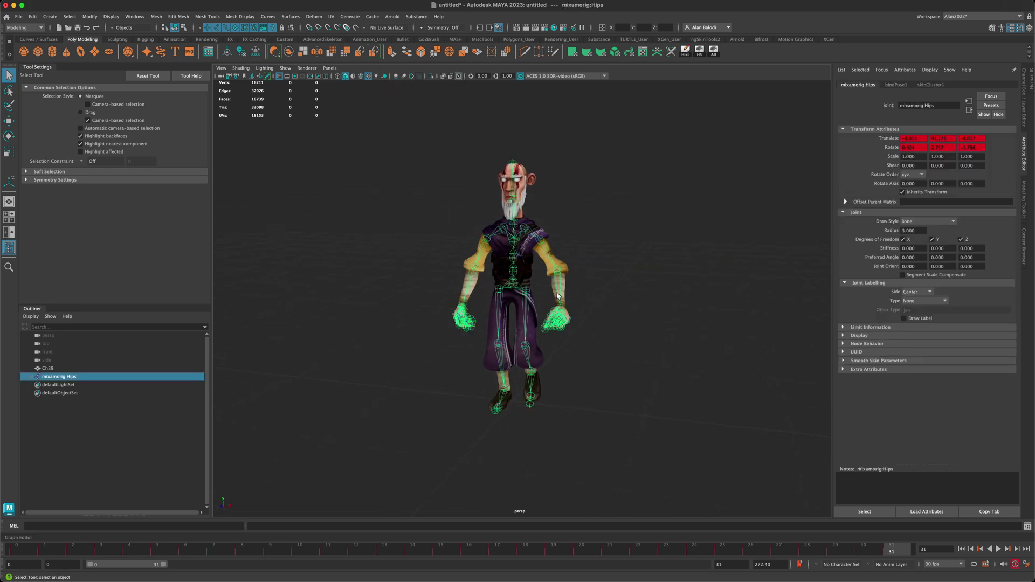
left_click(998, 548)
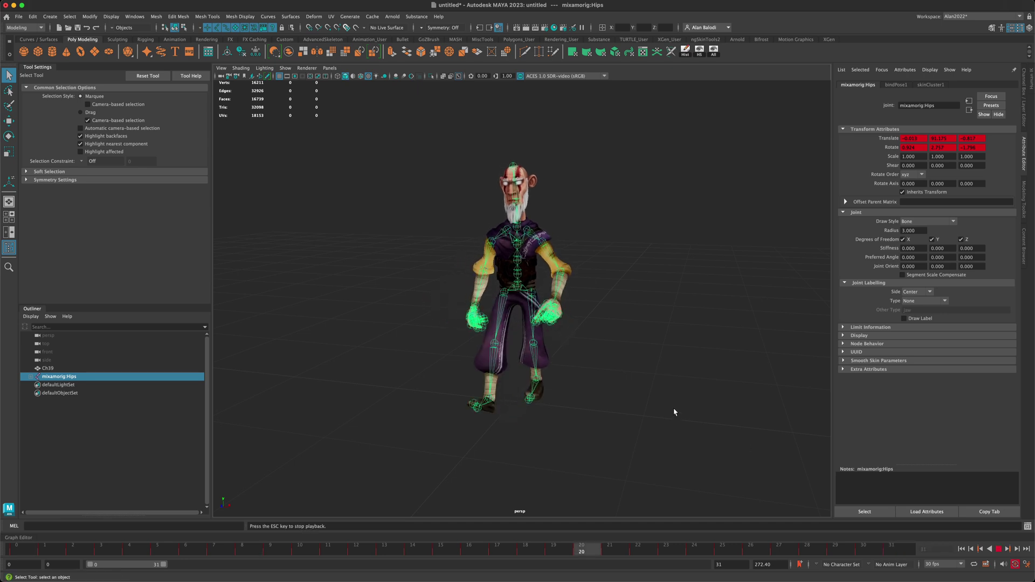
left_click_drag(675, 412, 593, 398, "alt")
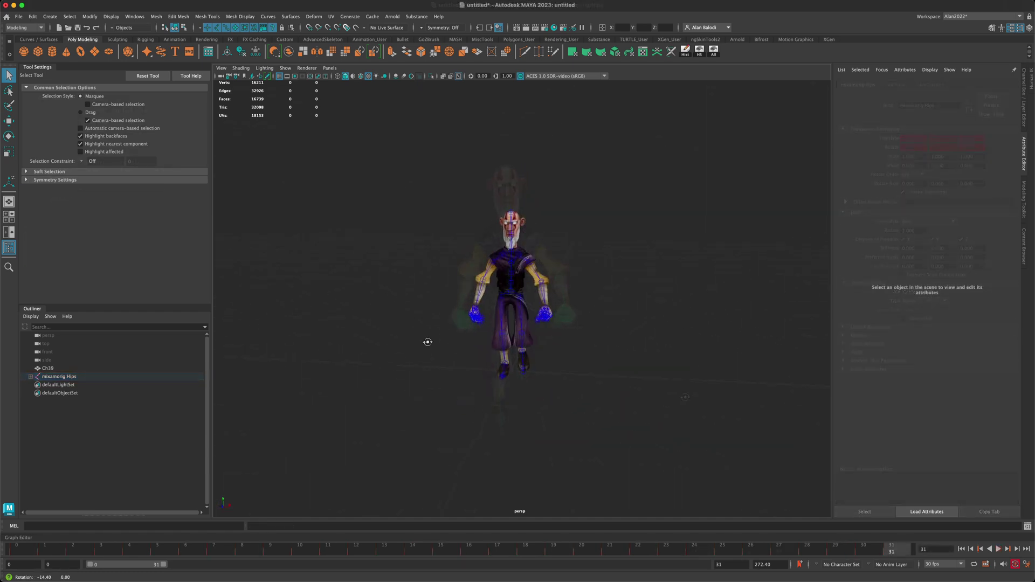
scroll(413, 351, "down", 2)
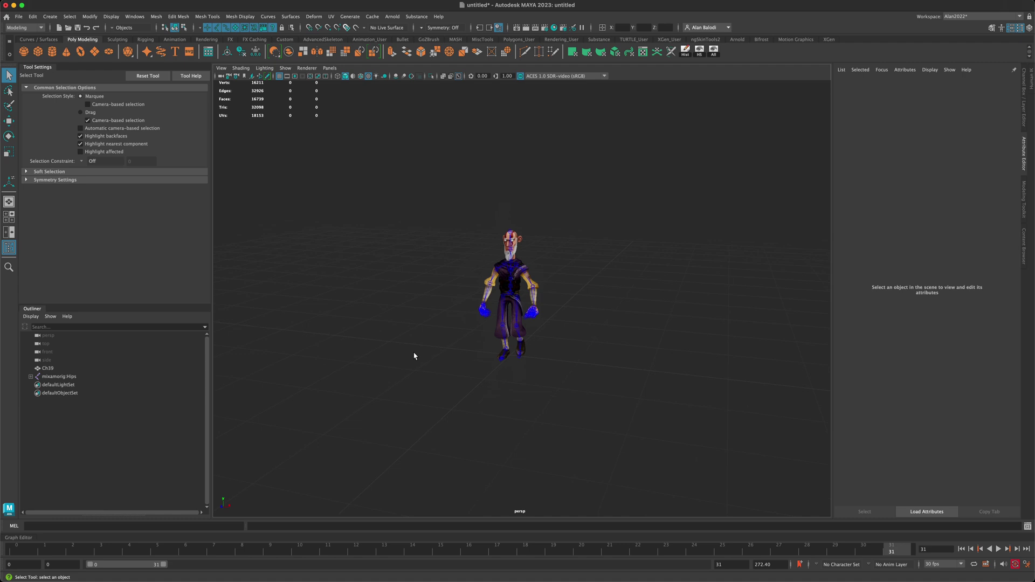
left_click_drag(414, 356, 414, 320, "alt")
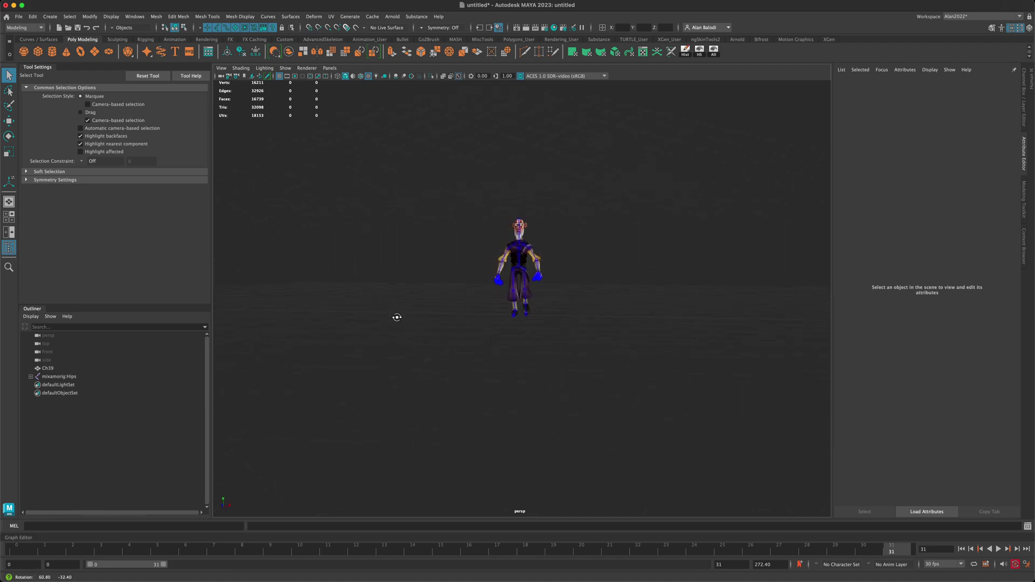
left_click(989, 548)
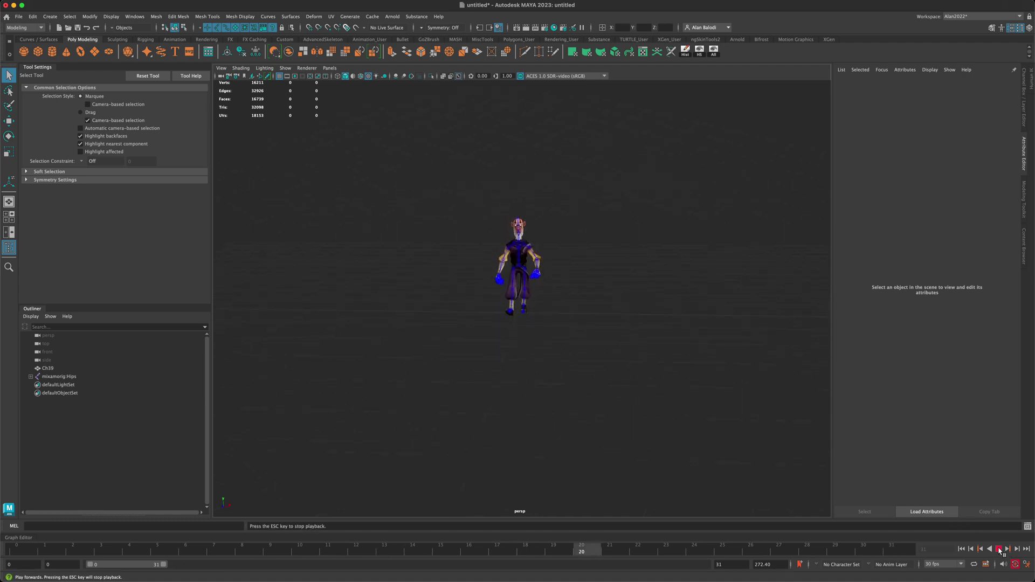
left_click_drag(542, 374, 558, 376, "alt")
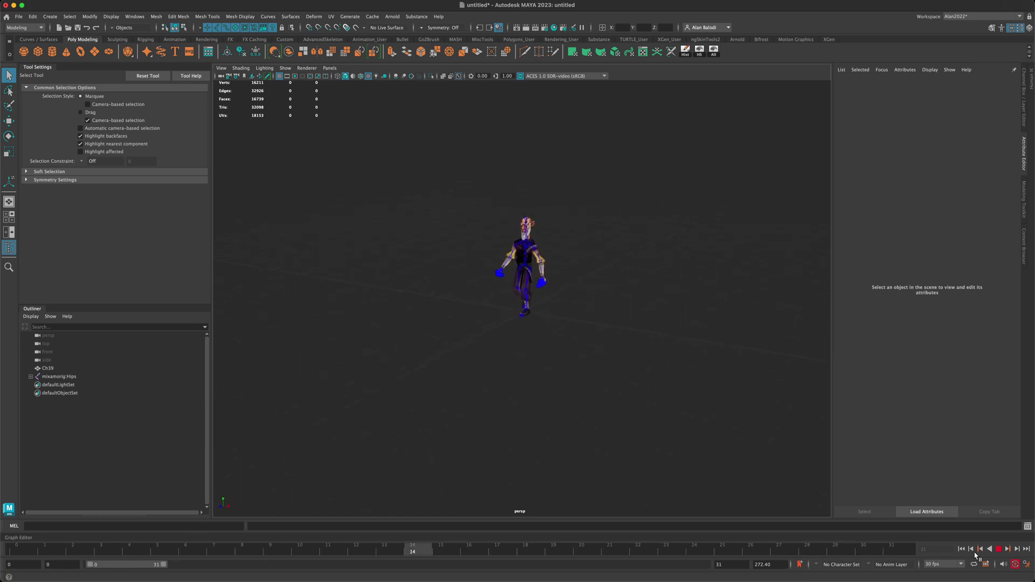
left_click(998, 549)
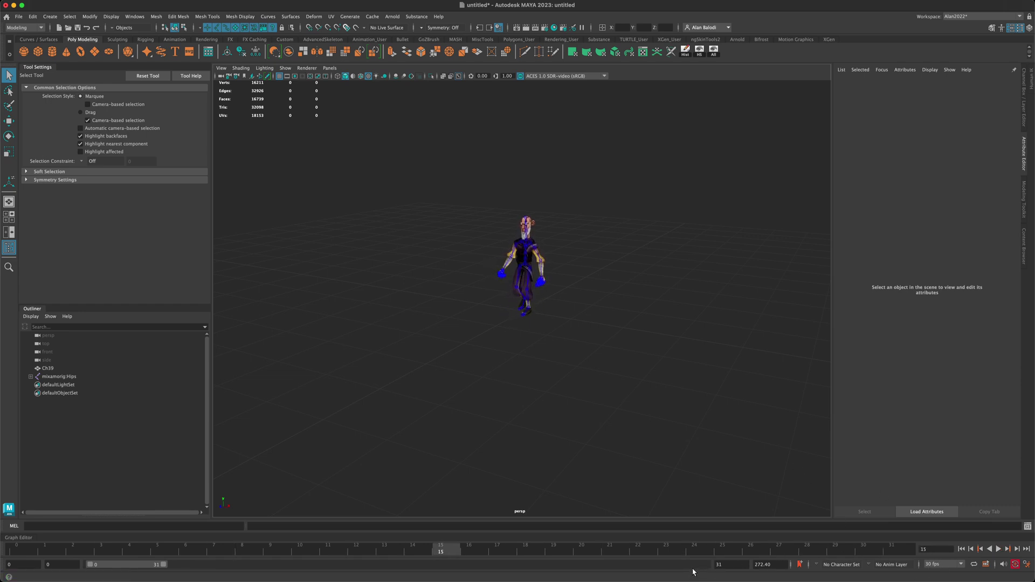
left_click(525, 266)
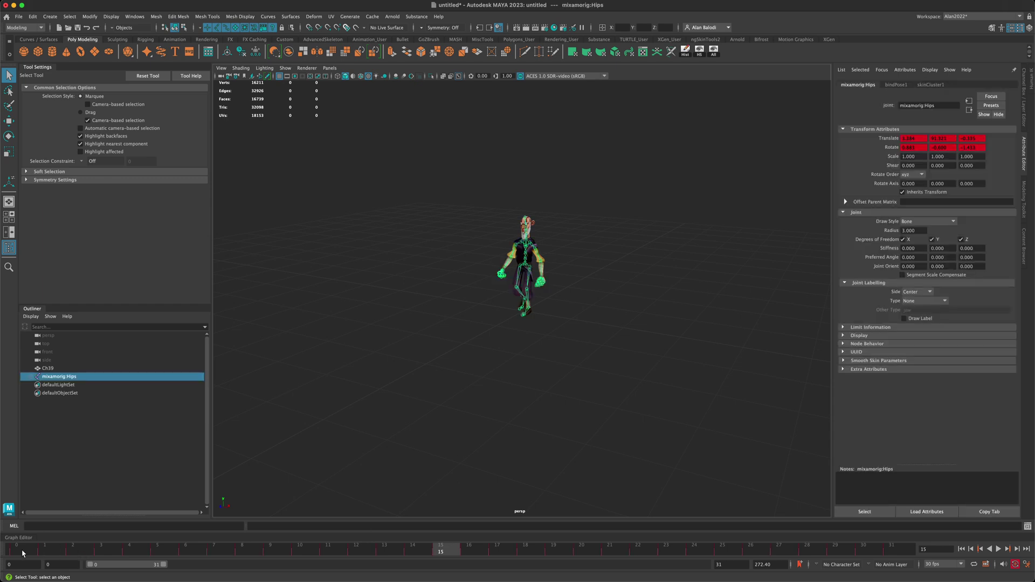
key("alt+v")
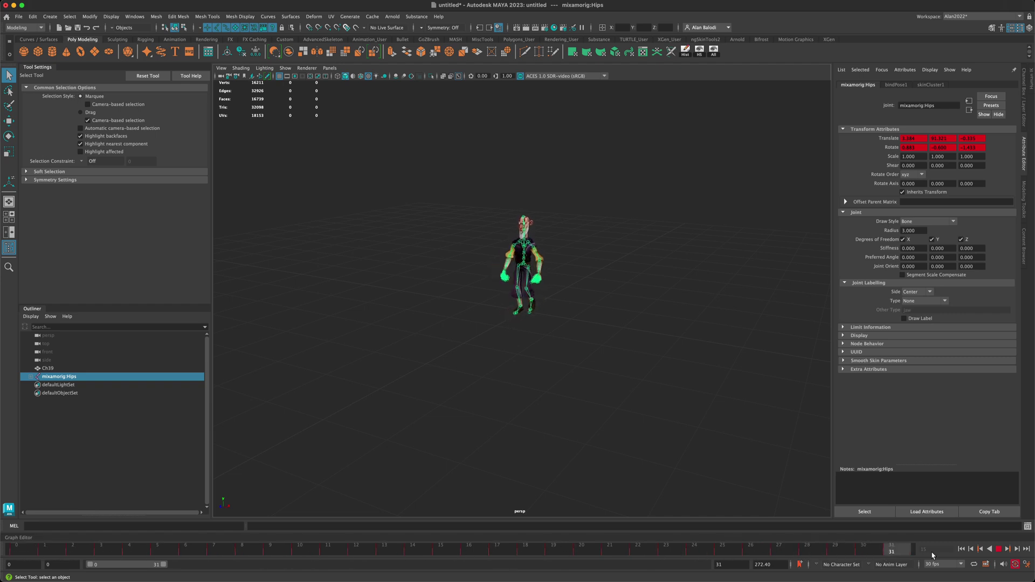
key("alt+v")
scroll(486, 419, "up", 3)
scroll(486, 419, "down", 5)
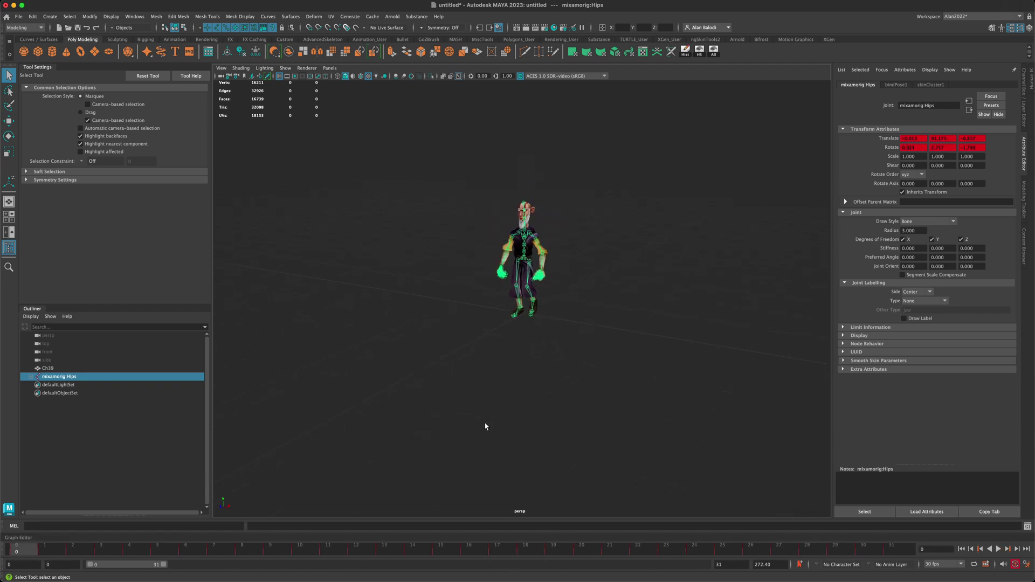
left_click_drag(485, 422, 501, 403, "alt")
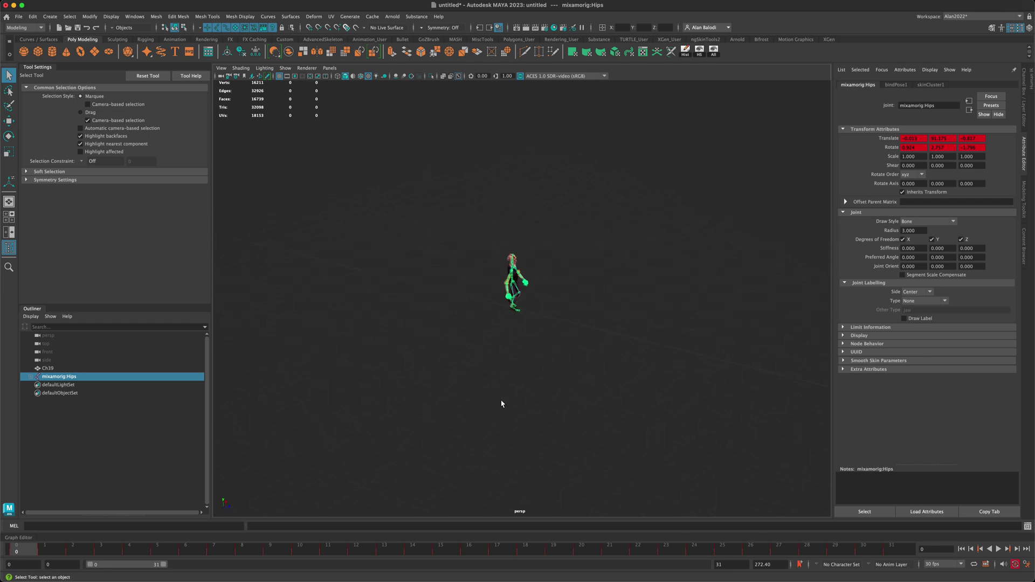
scroll(500, 398, "down", 2)
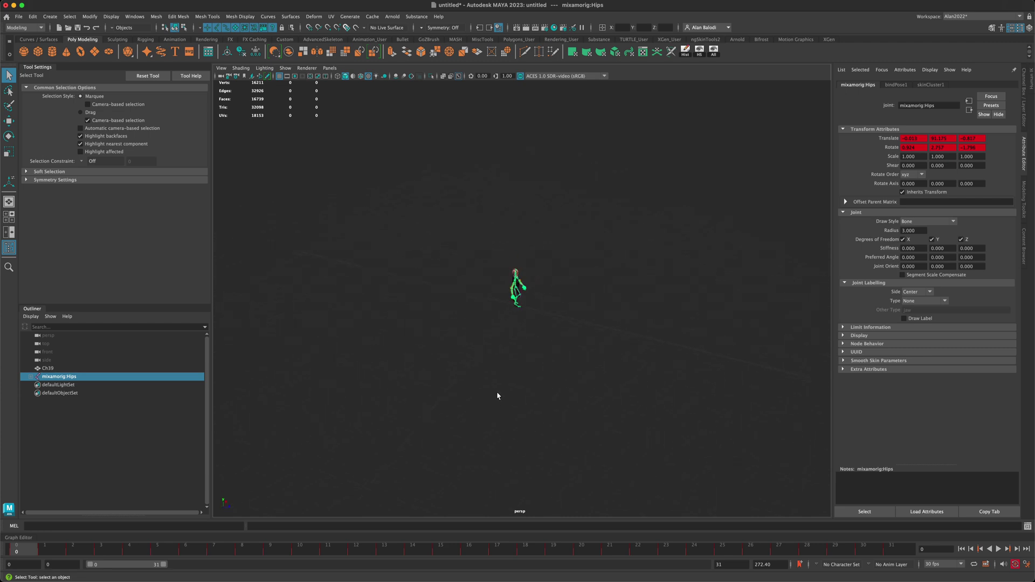
middle_click_drag(499, 395, 469, 358, "alt")
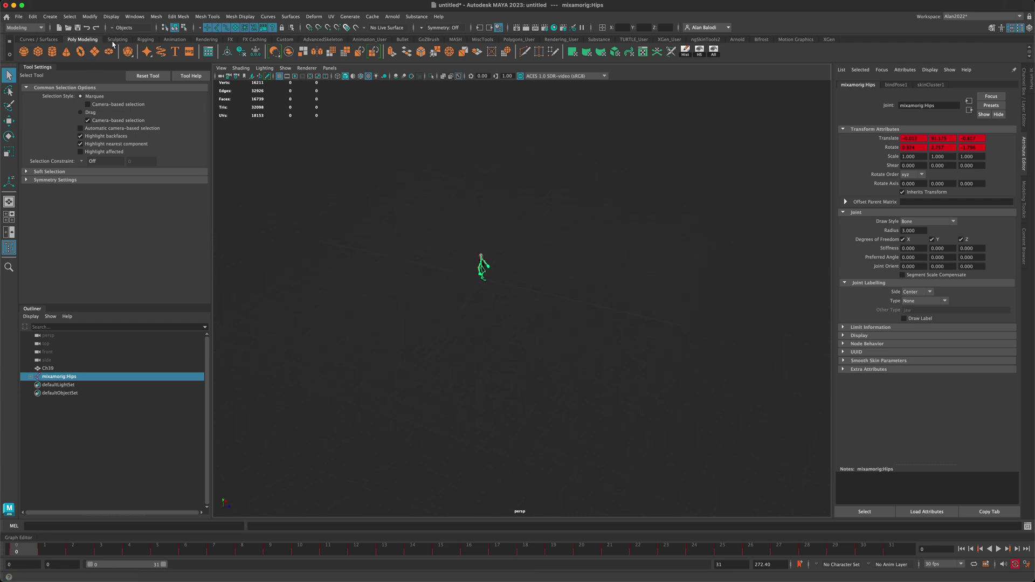
- Start an EP curve from the Curves / Surfaces shelf and place the path's first four points
left_click(36, 40)
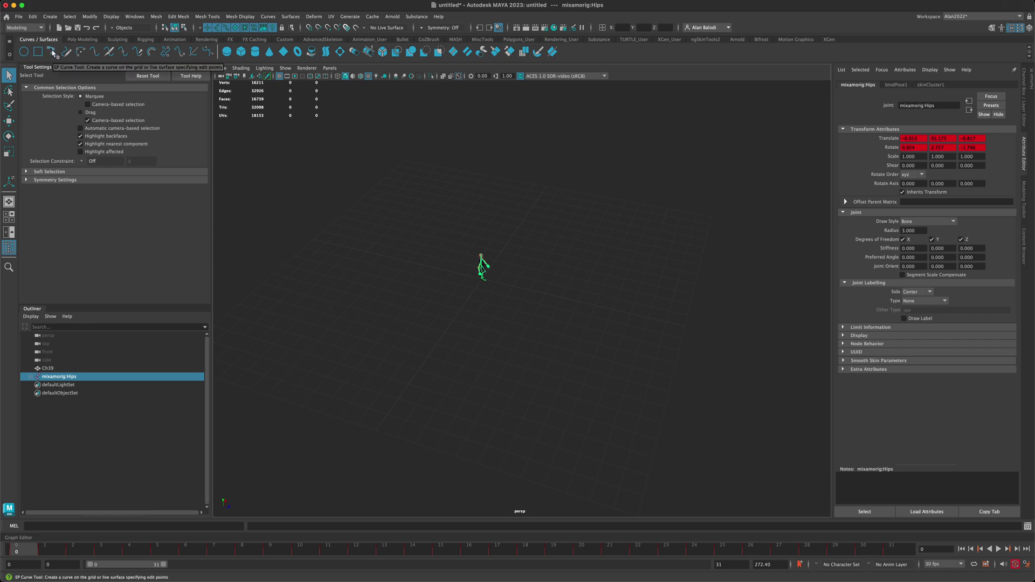
left_click(52, 53)
left_click_drag(423, 366, 413, 325, "alt")
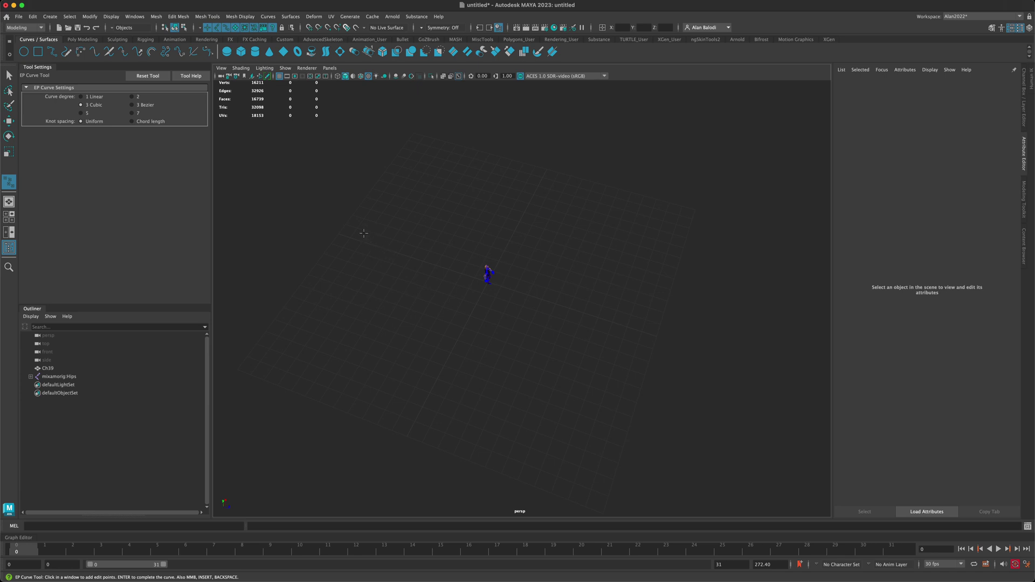
left_click(377, 220)
left_click_drag(377, 222, 387, 220, "alt")
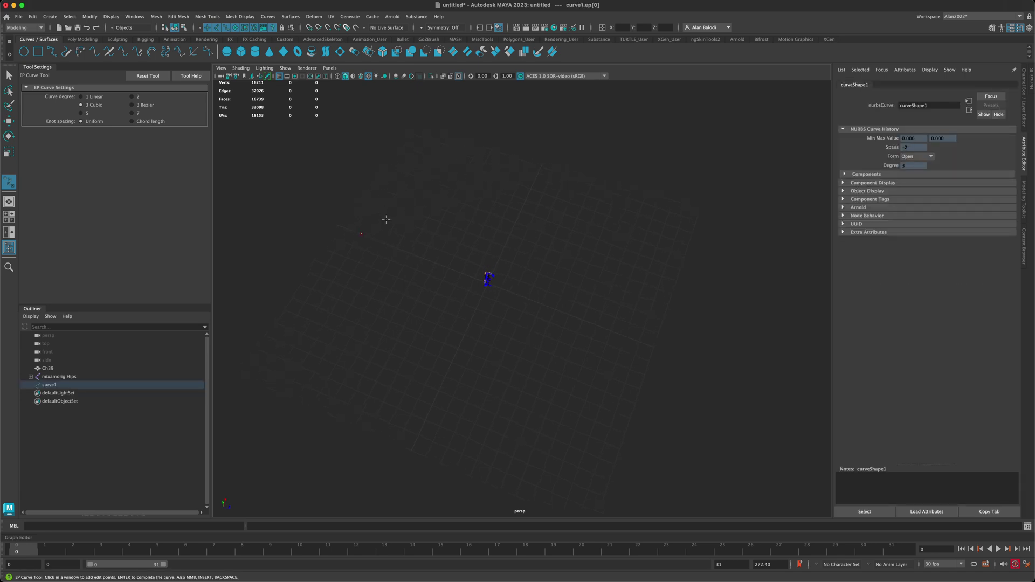
left_click(389, 213)
left_click(435, 202)
left_click(472, 196)
- Add eight more points around the character's right, front and left sides, then finish curve1
left_click(491, 213)
left_click(516, 230)
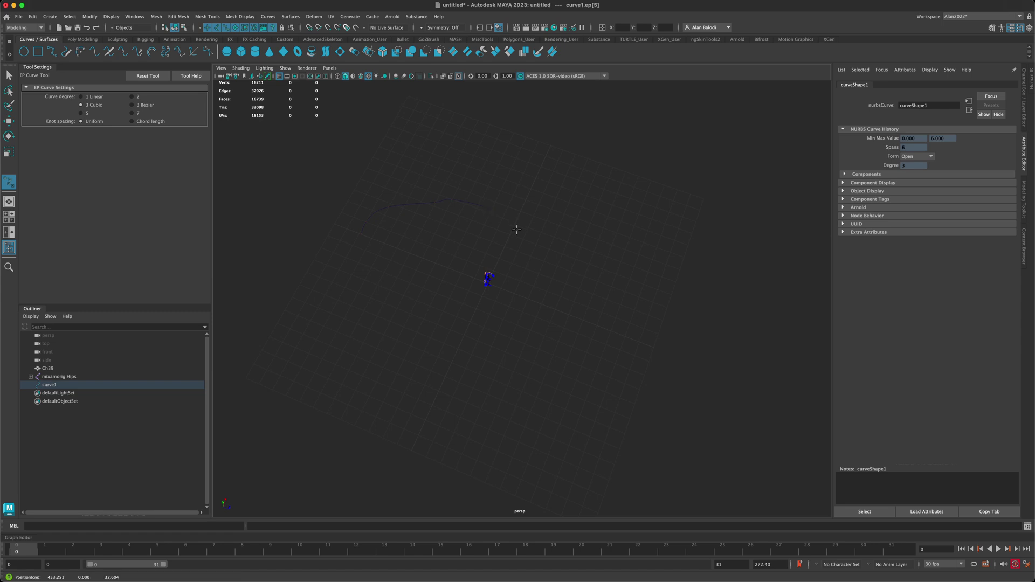
left_click(522, 277)
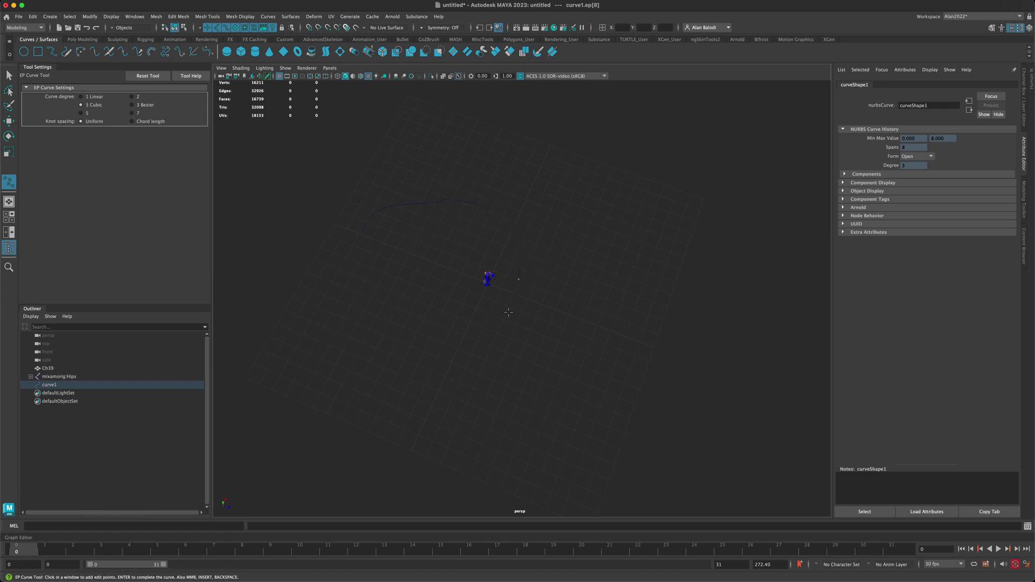
left_click(483, 324)
left_click(427, 323)
left_click(386, 304)
left_click(351, 248)
left_click(358, 237)
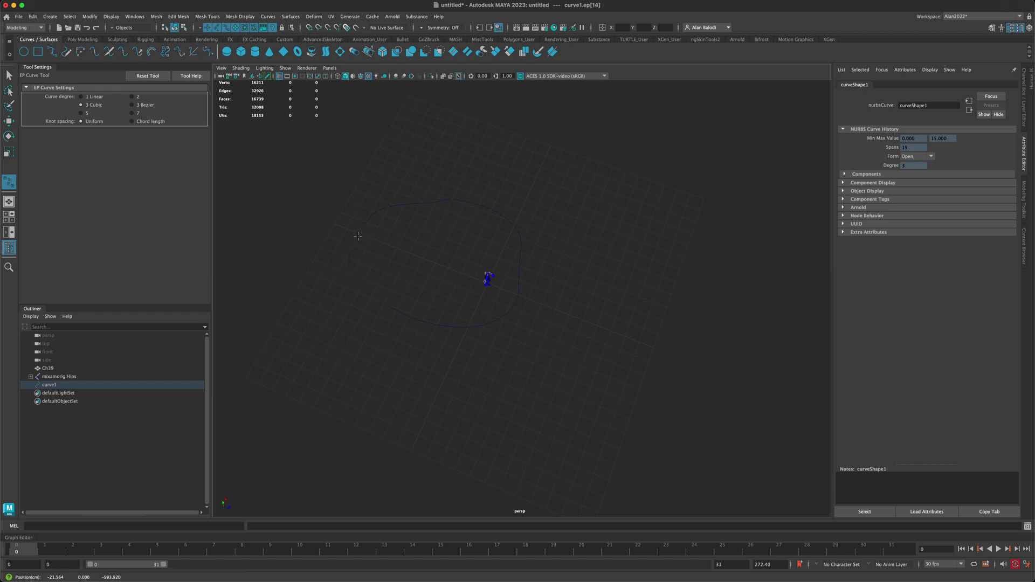
key("Return")
- Switch curve1 to edit points and move ep[12], ep[11], ep[10] and ep[9] outward
key("q")
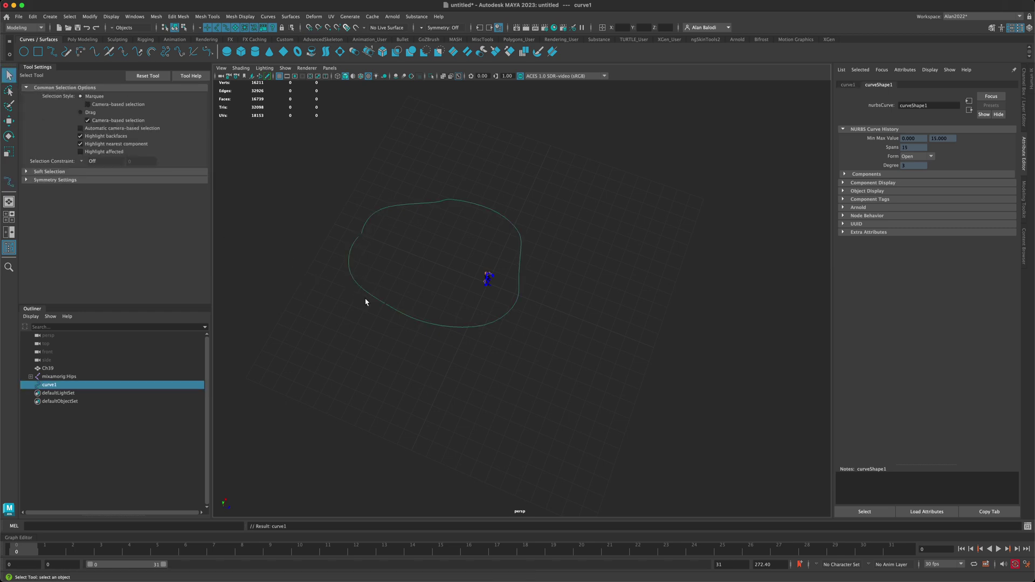
right_click_drag(368, 294, 370, 316)
left_click(385, 306)
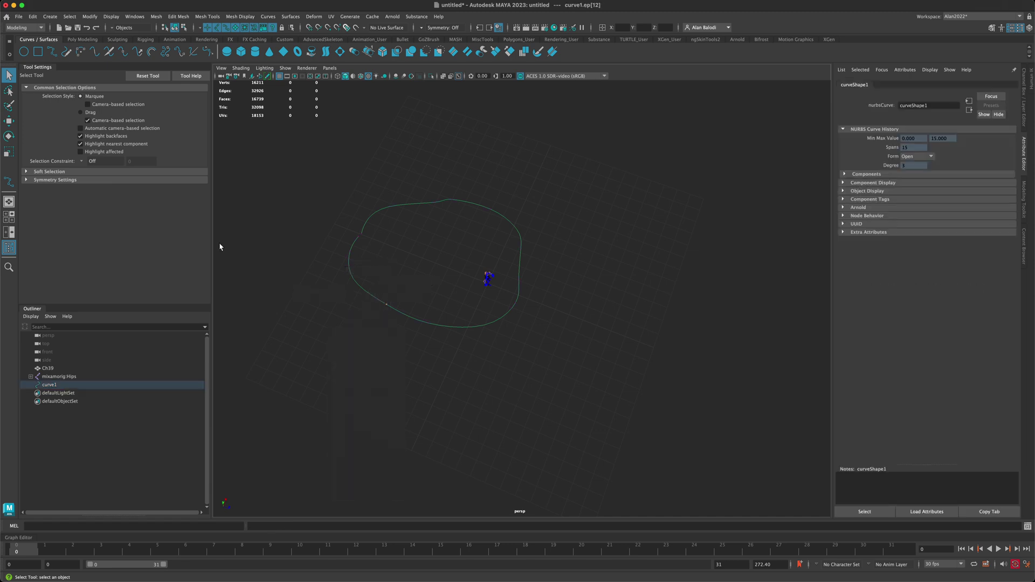
left_click(8, 135)
left_click(8, 121)
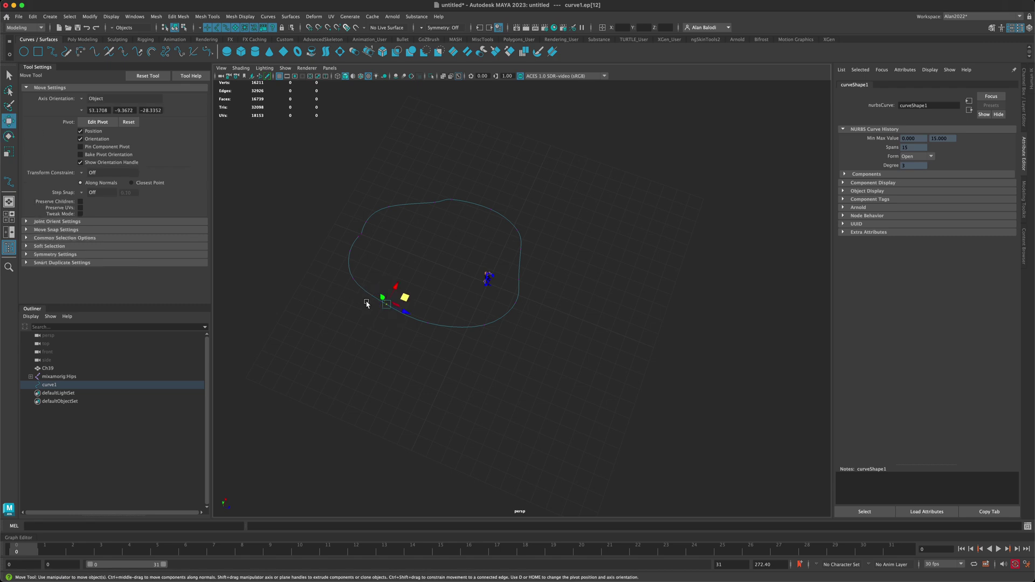
left_click_drag(405, 298, 377, 347)
left_click(438, 316)
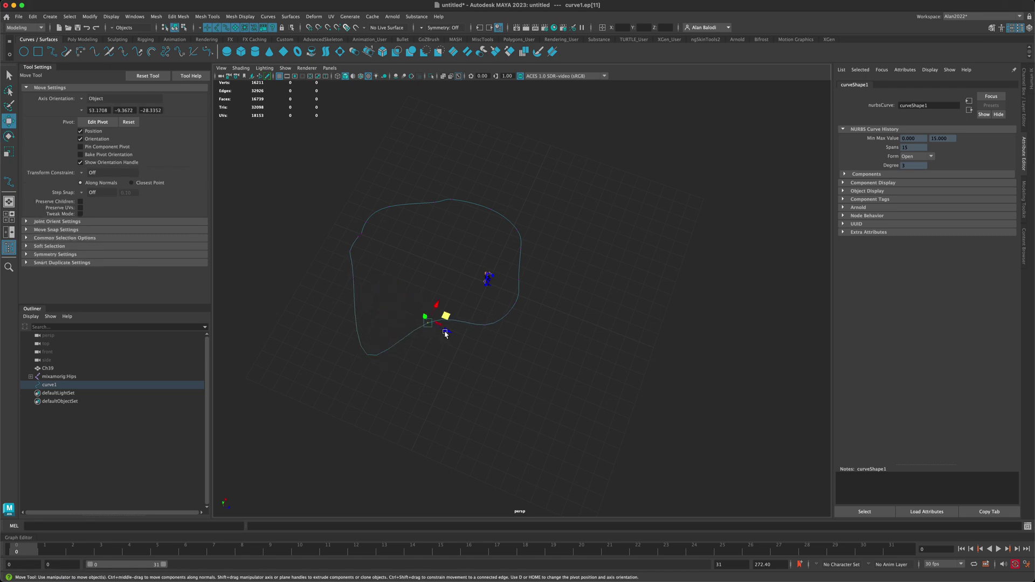
left_click_drag(438, 317, 462, 380)
left_click(489, 321)
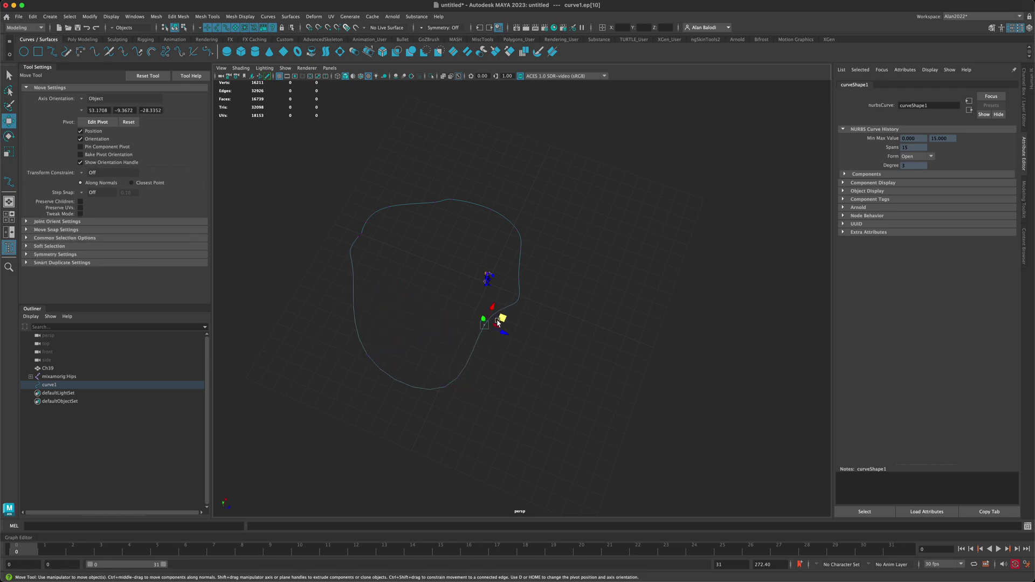
left_click_drag(504, 322, 561, 359)
left_click(510, 294)
left_click_drag(532, 312, 601, 324)
- Reposition ep[8], ep[4], ep[3], ep[14] and two more edit points to widen the loop
left_click(507, 275)
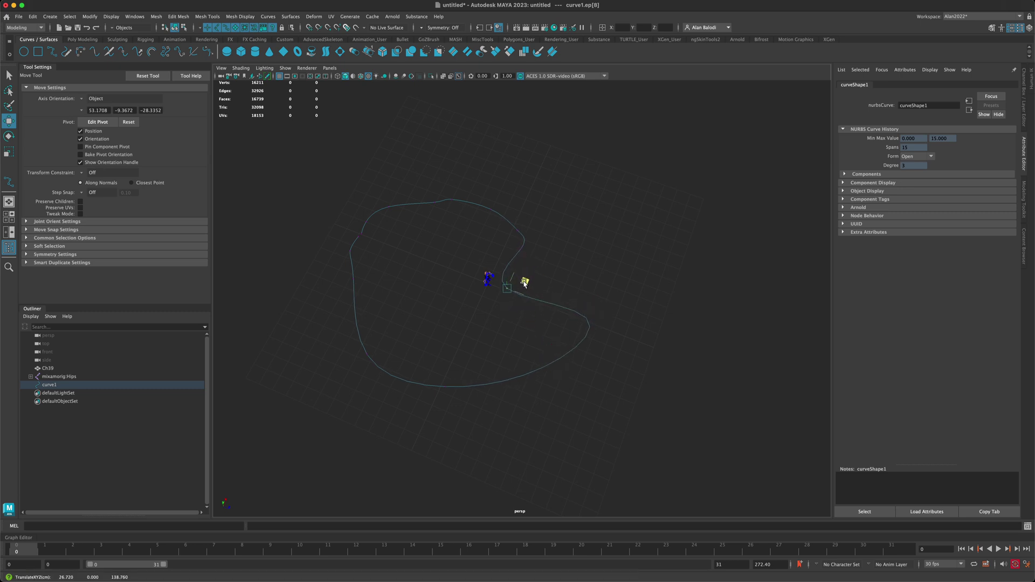
left_click_drag(526, 282, 566, 240)
left_click_drag(517, 215, 544, 167)
left_click_drag(446, 181, 463, 229)
mouse_move(426, 189)
left_mouse_down()
mouse_move(455, 215)
mouse_move(434, 195)
left_mouse_up()
left_click_drag(345, 243, 458, 335)
left_click(338, 252)
left_click(510, 281)
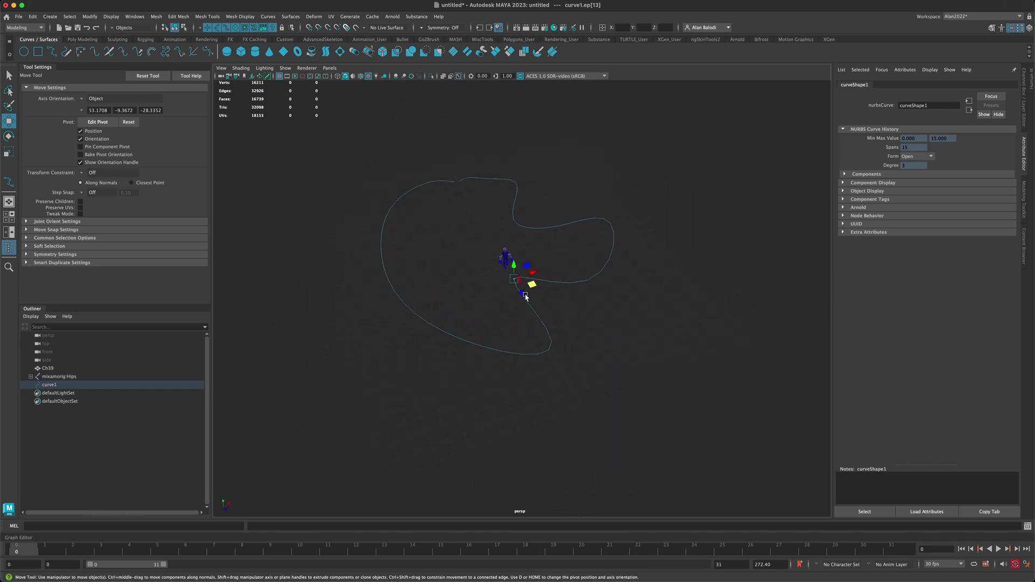
left_click_drag(529, 285, 566, 295)
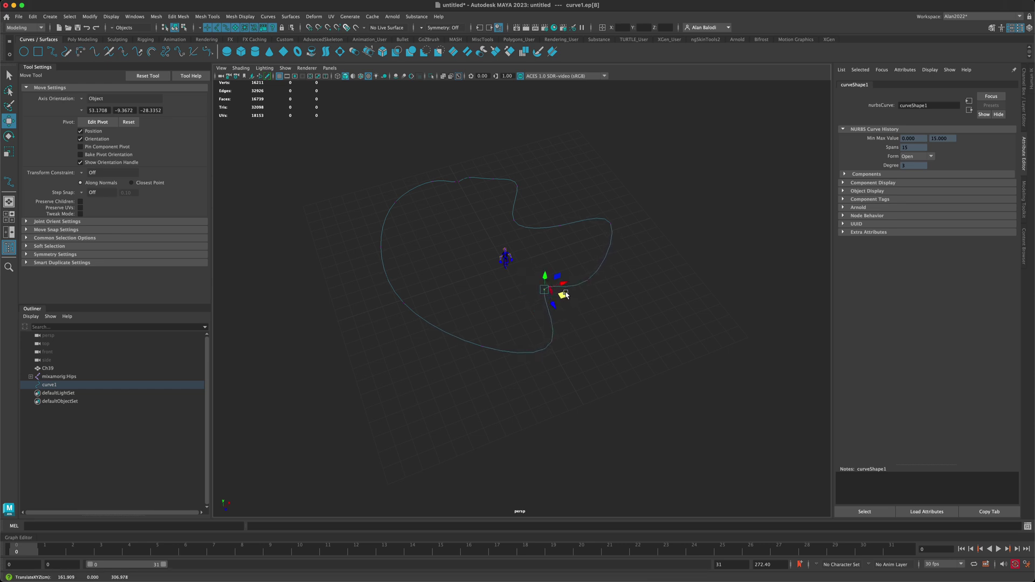
left_click(549, 215)
left_click_drag(569, 230, 508, 377)
key("q")
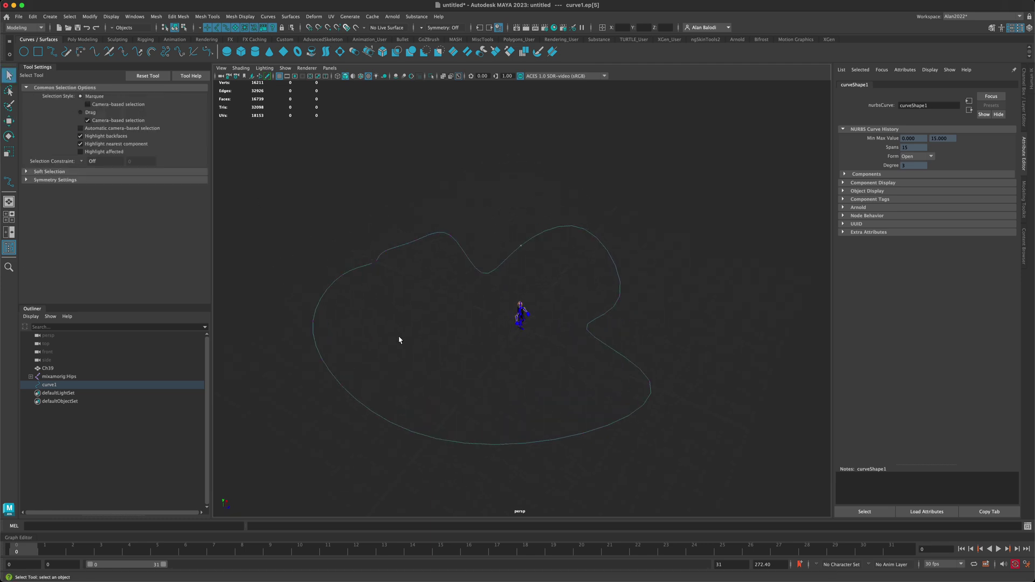
scroll(431, 353, "down", 1)
- Inspect the Hips joint, Ch39 mesh and curve1, switching to the Animation menu set
left_click_drag(445, 365, 243, 338, "alt")
left_click(55, 377)
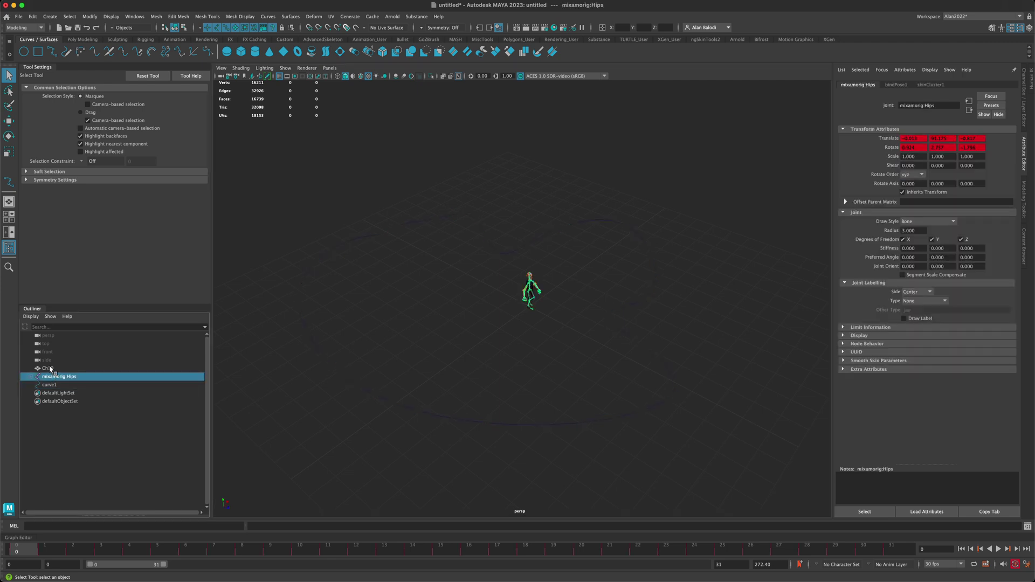
left_click(47, 369)
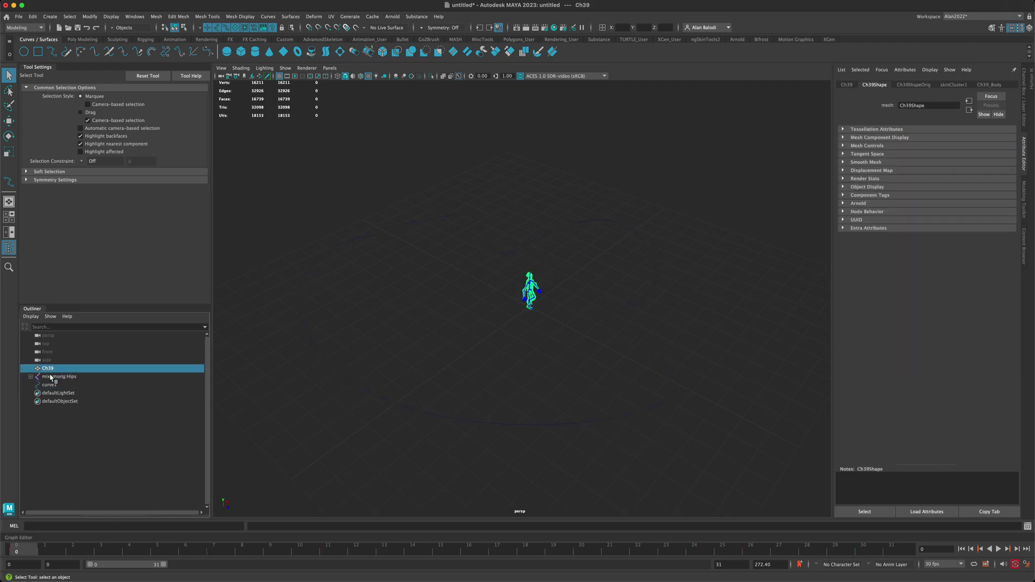
left_click(54, 377)
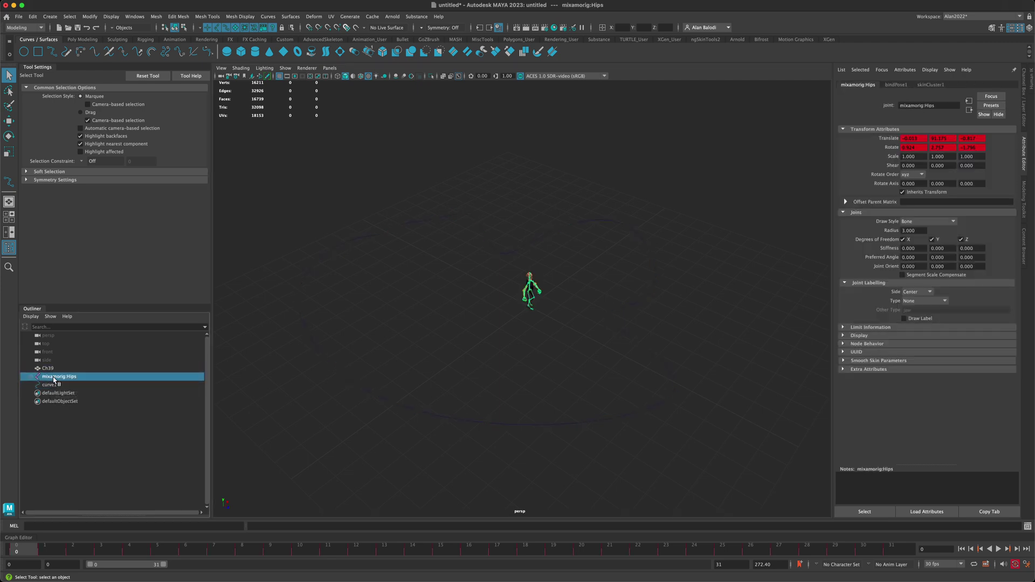
left_click(50, 384)
left_click(492, 320)
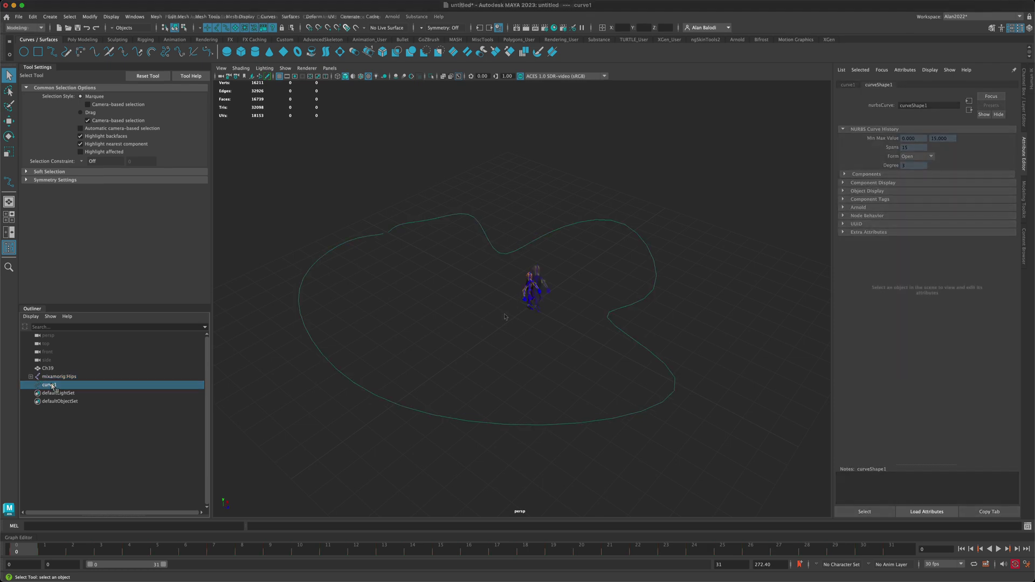
key("F2")
left_click(492, 320)
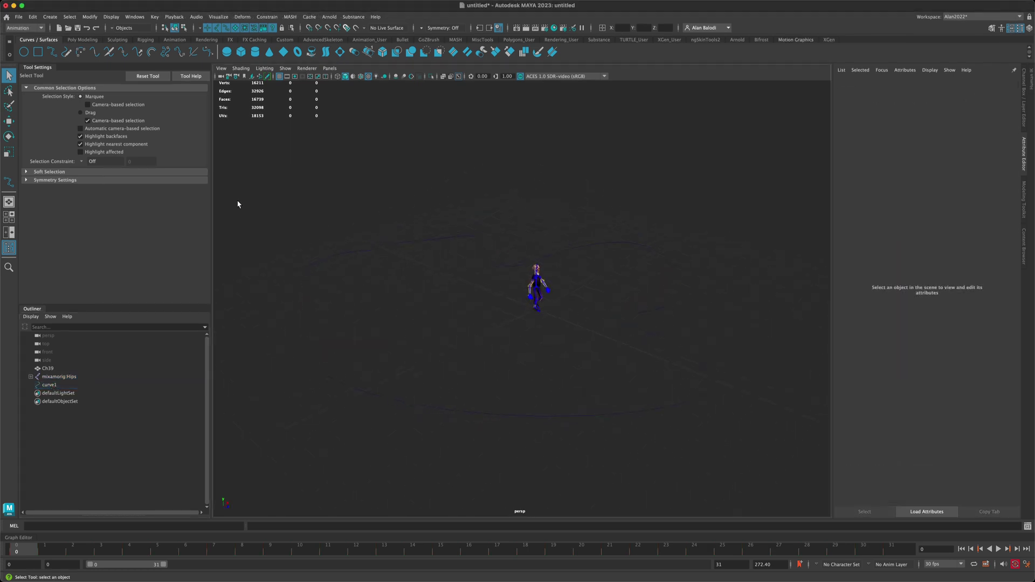
left_click_drag(387, 244, 343, 299, "alt")
left_click(397, 289)
left_click(302, 194)
- Switch the menu set back to Modeling and open the Create menu
left_click(50, 17)
left_click(26, 28)
left_click(26, 28)
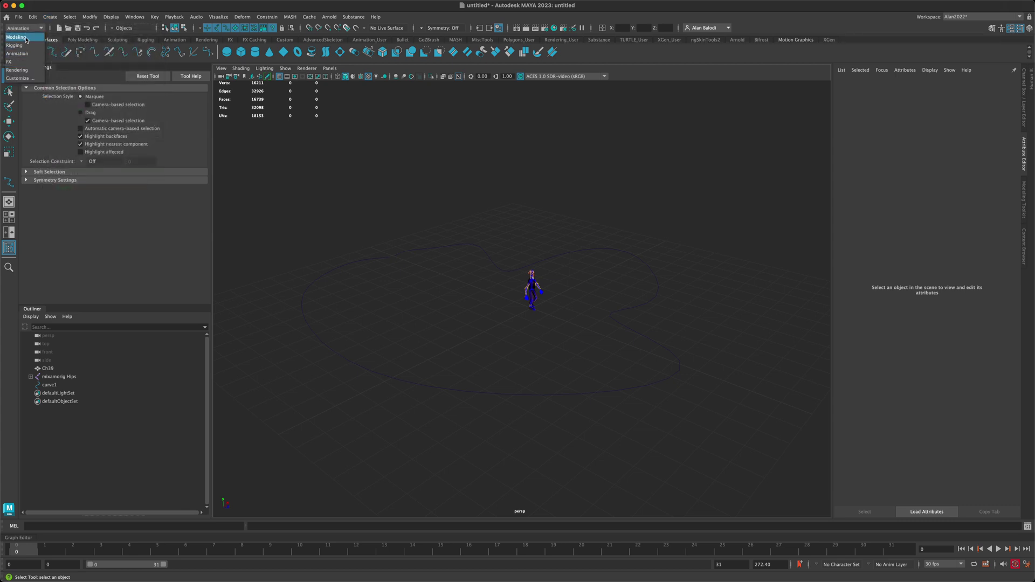
left_click(16, 37)
left_click(22, 28)
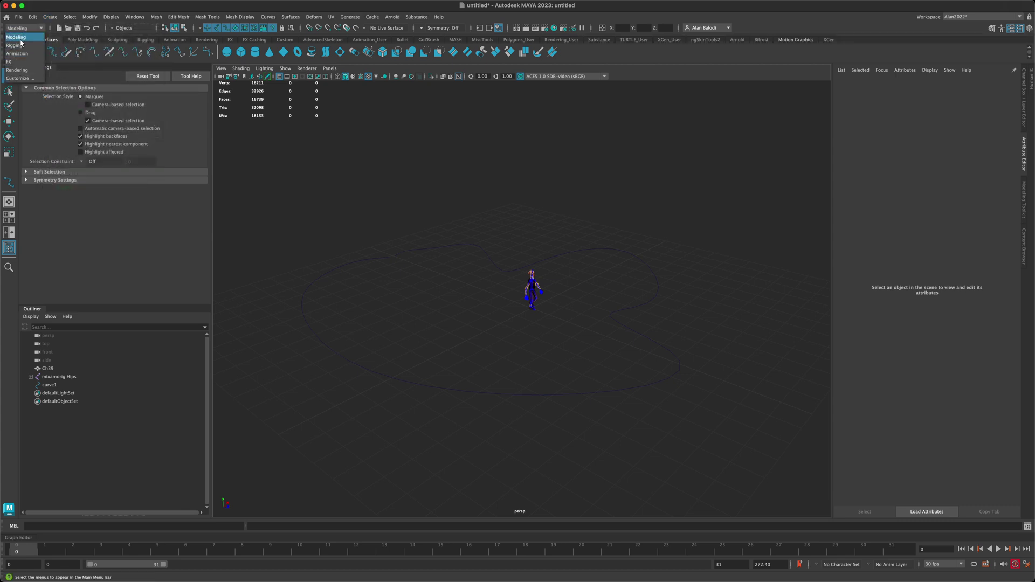
left_click(49, 19)
left_click(50, 19)
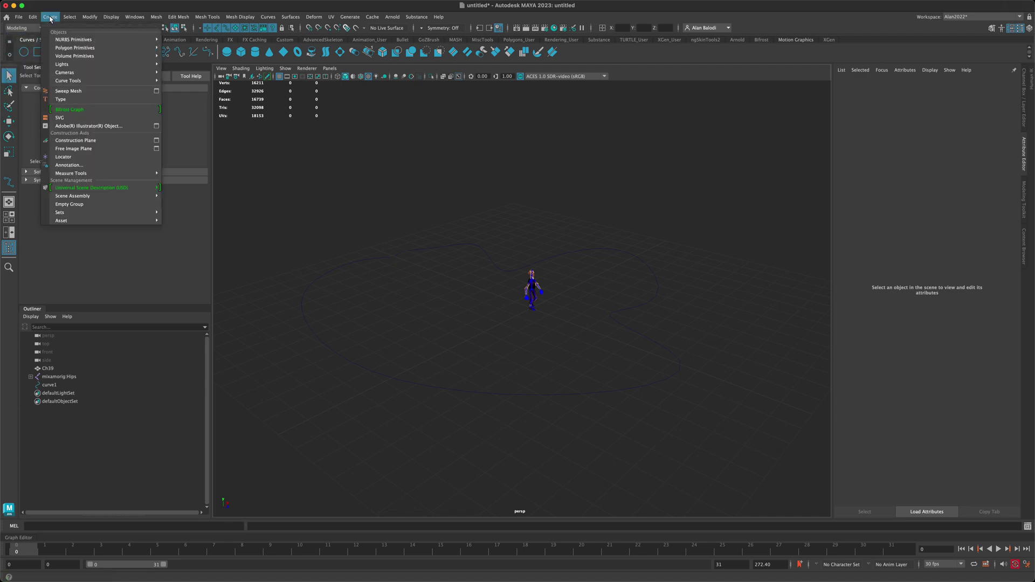
- Create locator1 at the origin, frame it, and orbit around the character's feet
left_click(100, 157)
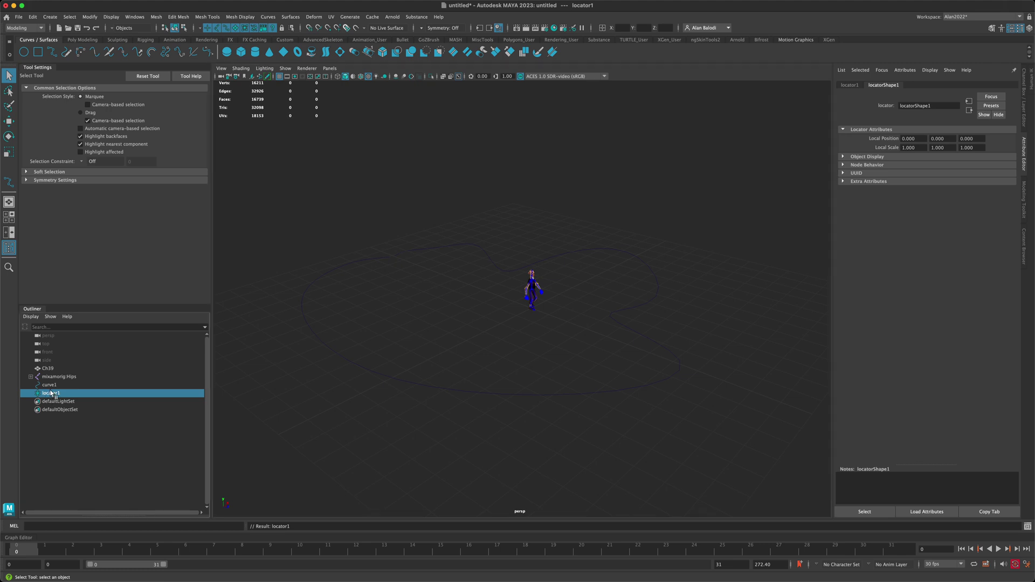
key("f")
scroll(582, 347, "down", 10)
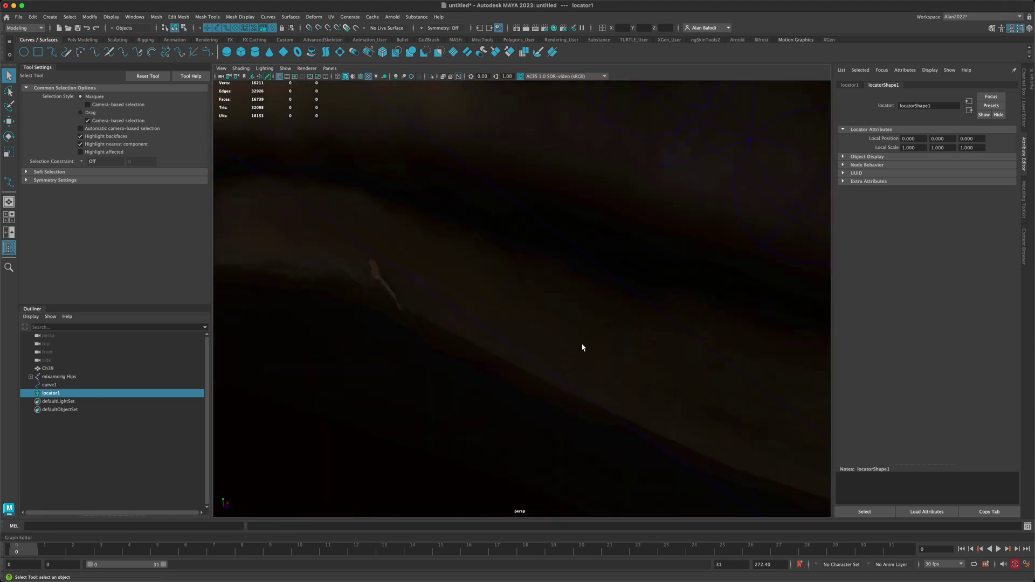
mouse_move(582, 347)
left_mouse_down("alt")
mouse_move(628, 342)
mouse_move(573, 344)
left_mouse_up("alt")
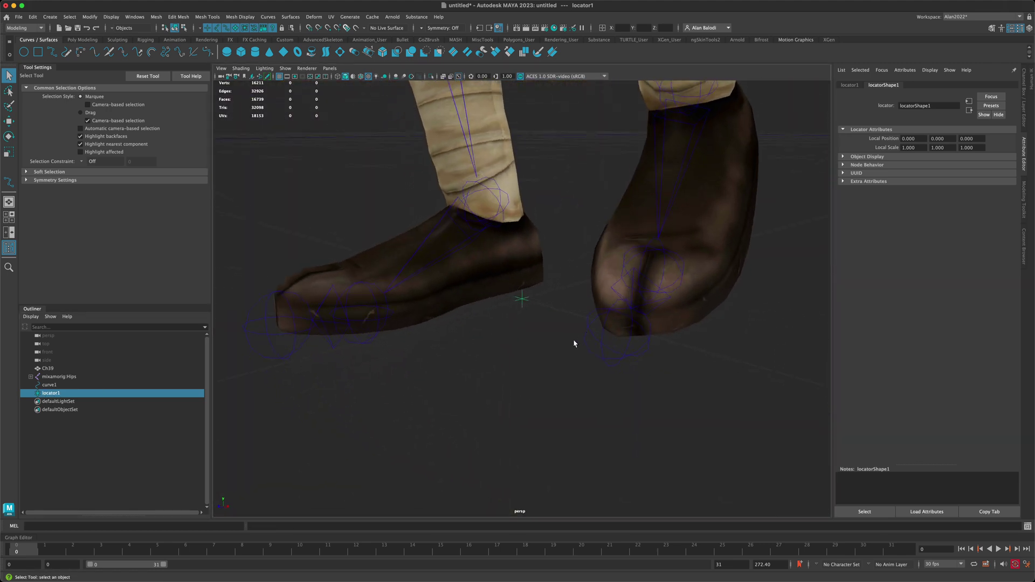
scroll(548, 351, "up", 8)
scroll(529, 320, "down", 10)
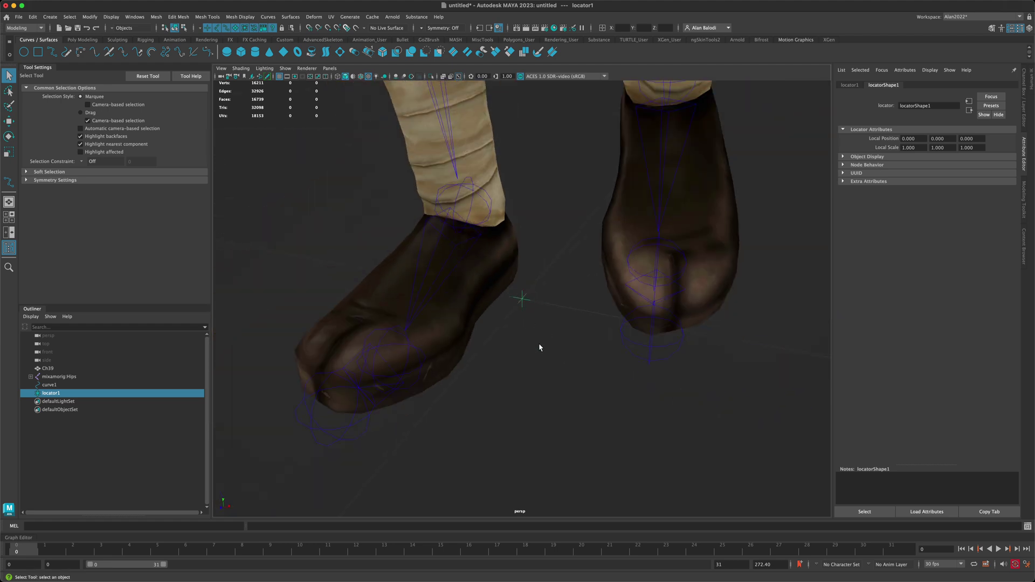
left_click_drag(419, 381, 416, 376, "alt")
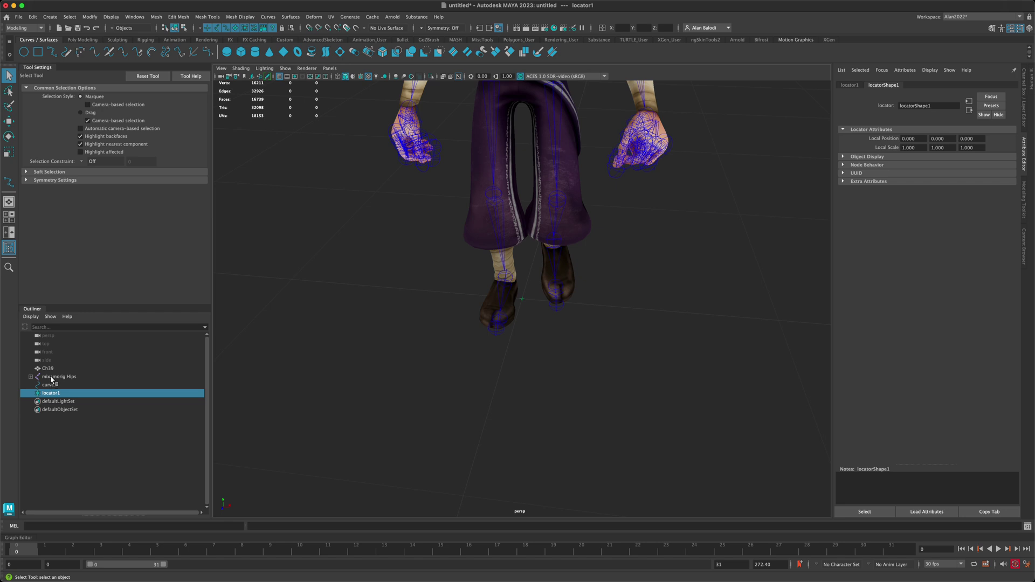
- Parent the mixamorig:Hips joint under locator1 in the Outliner
left_click(52, 377)
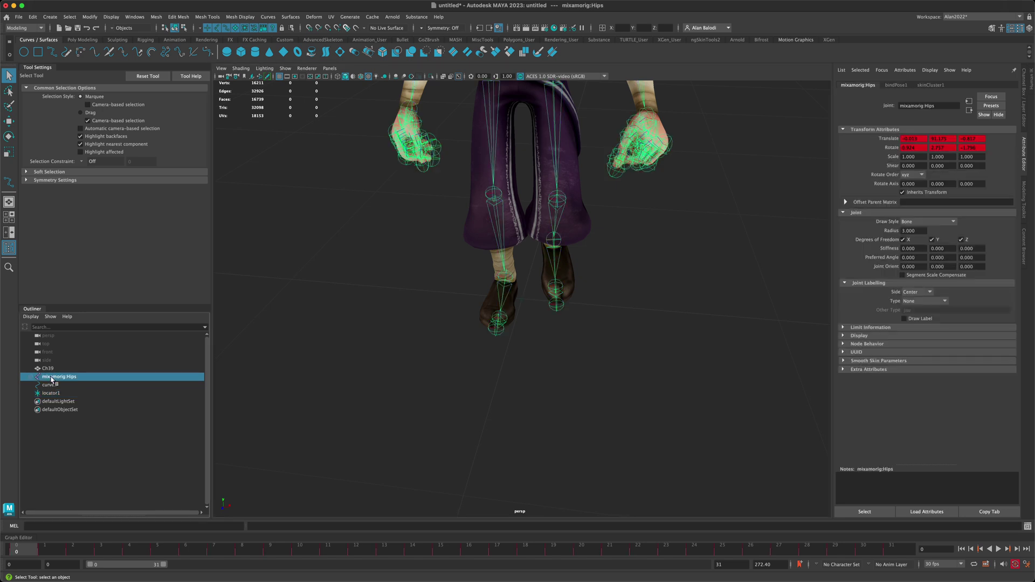
left_click_drag(53, 380, 55, 395)
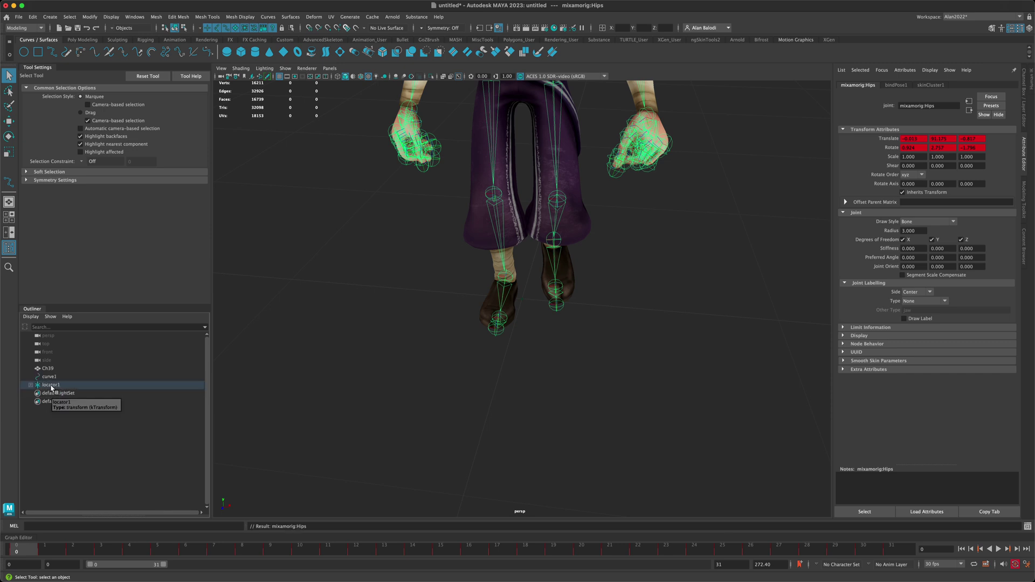
scroll(422, 365, "down", 10)
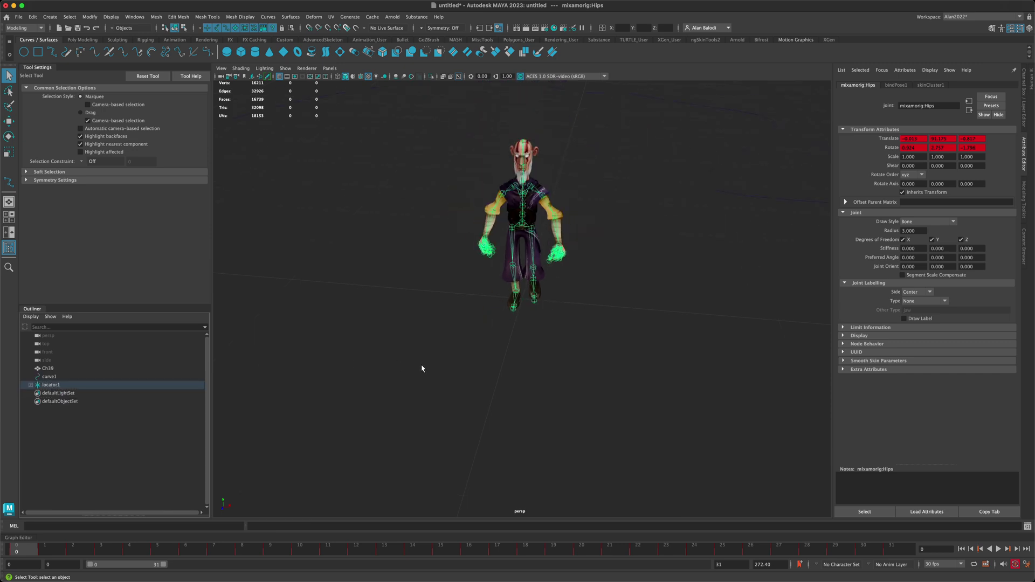
- Reselect locator1 and add curve1 to the selection
left_click(54, 385)
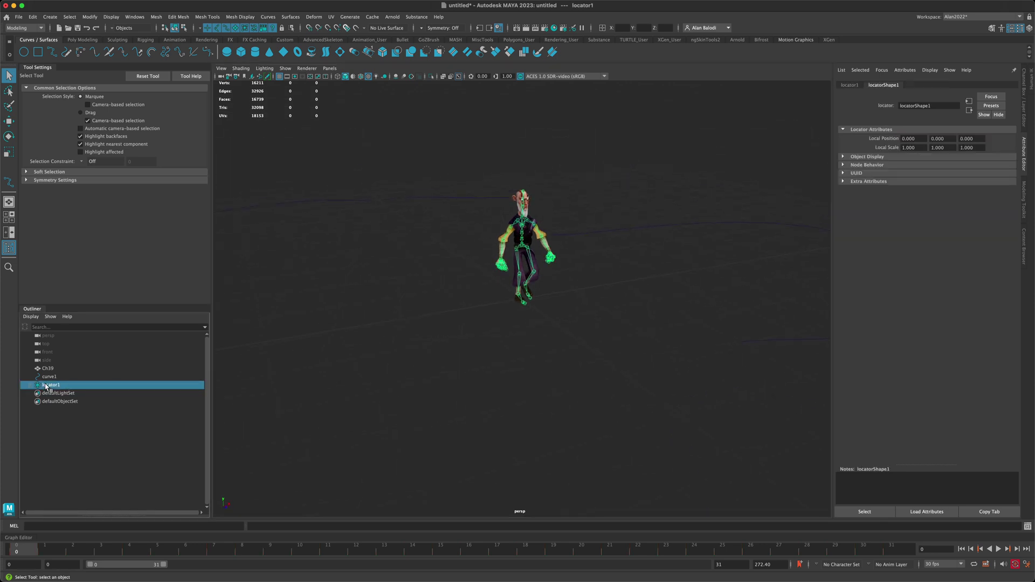
left_click_drag(533, 239, 437, 349, "alt")
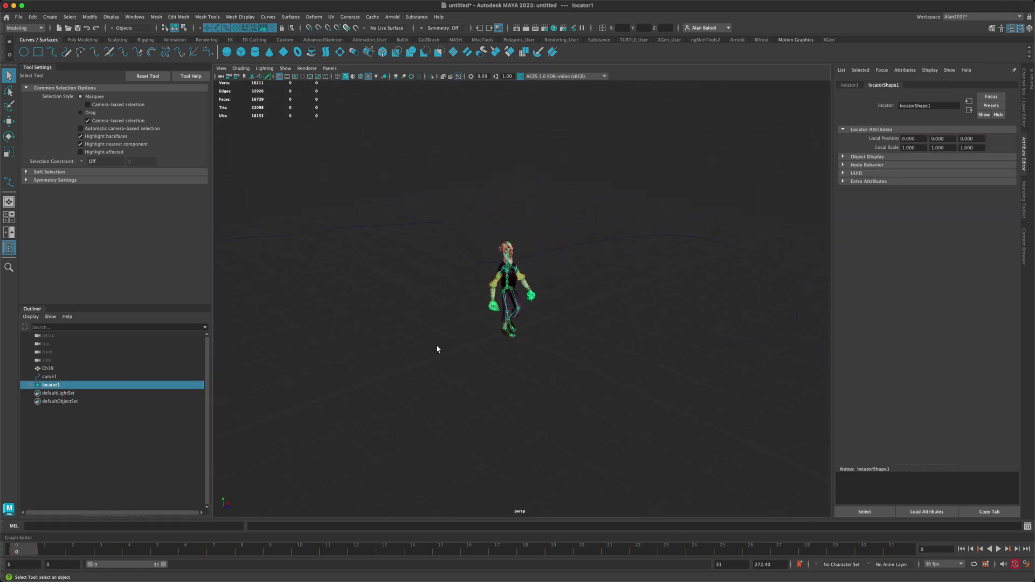
left_click(281, 376)
left_click(50, 385)
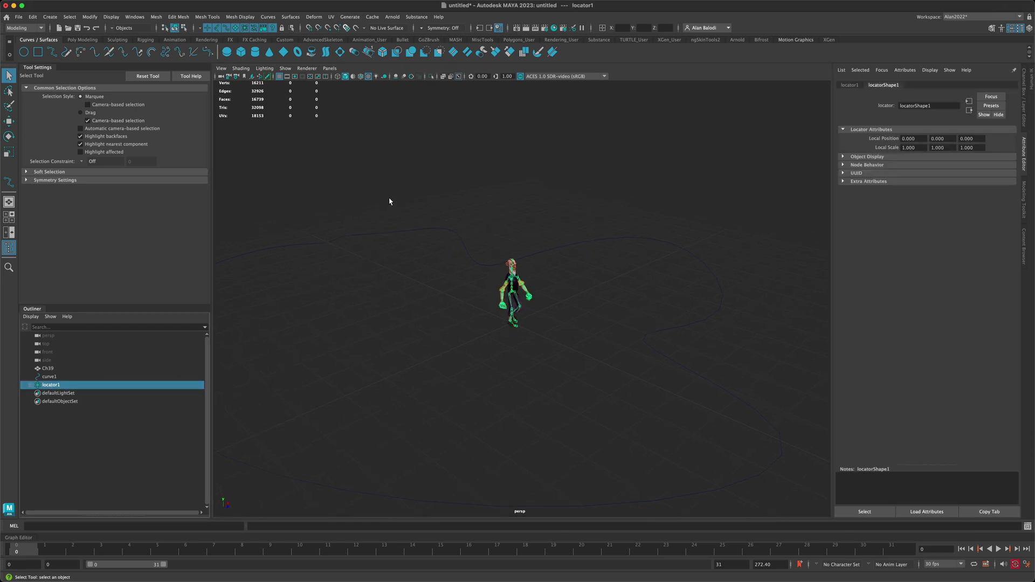
left_click_drag(390, 199, 413, 251)
- Switch to the Animation menu set and open Constrain > Motion Paths > Attach to Motion Path options
scroll(296, 231, "down", 3)
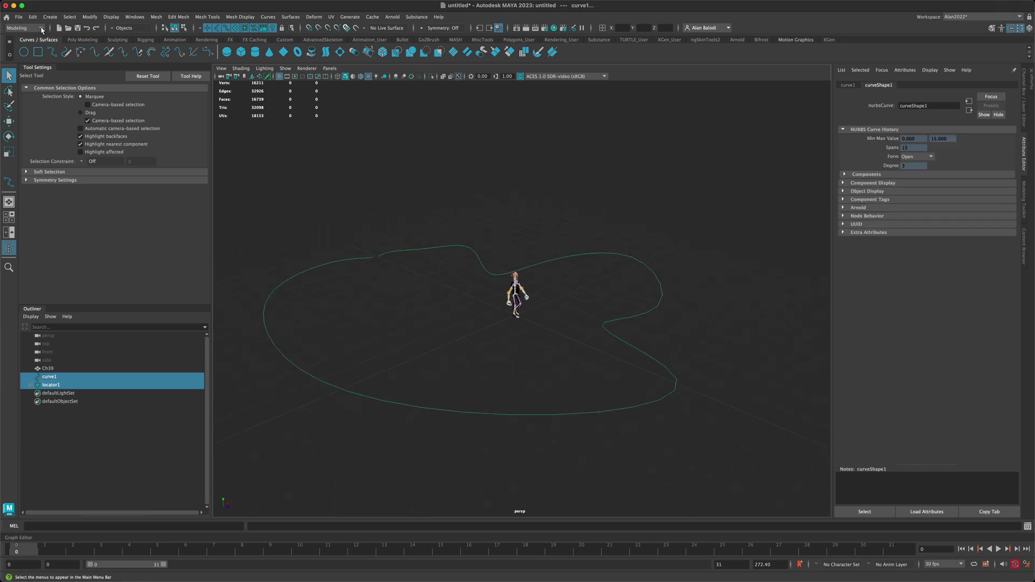
left_click(24, 28)
left_click(33, 55)
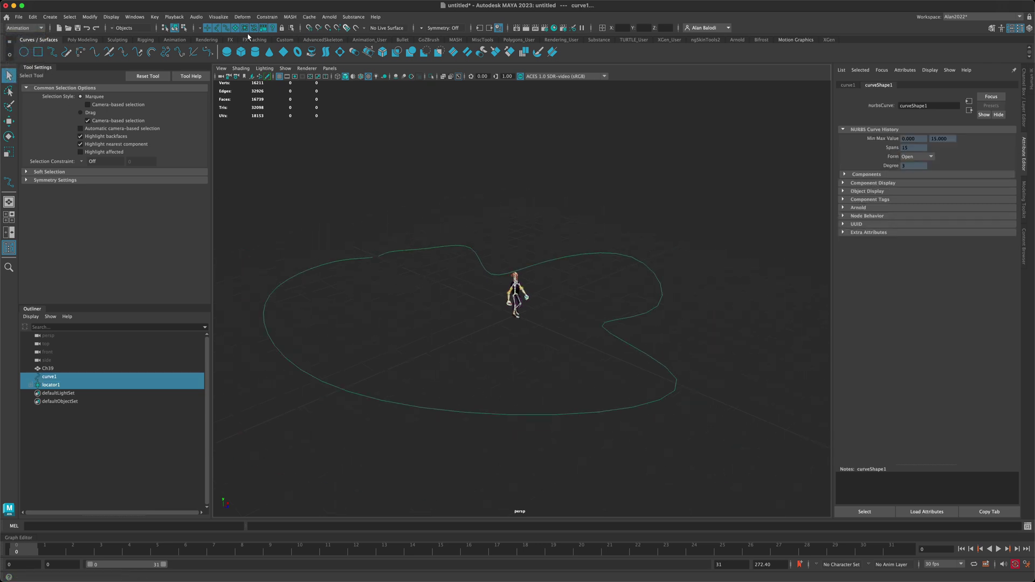
left_click(268, 17)
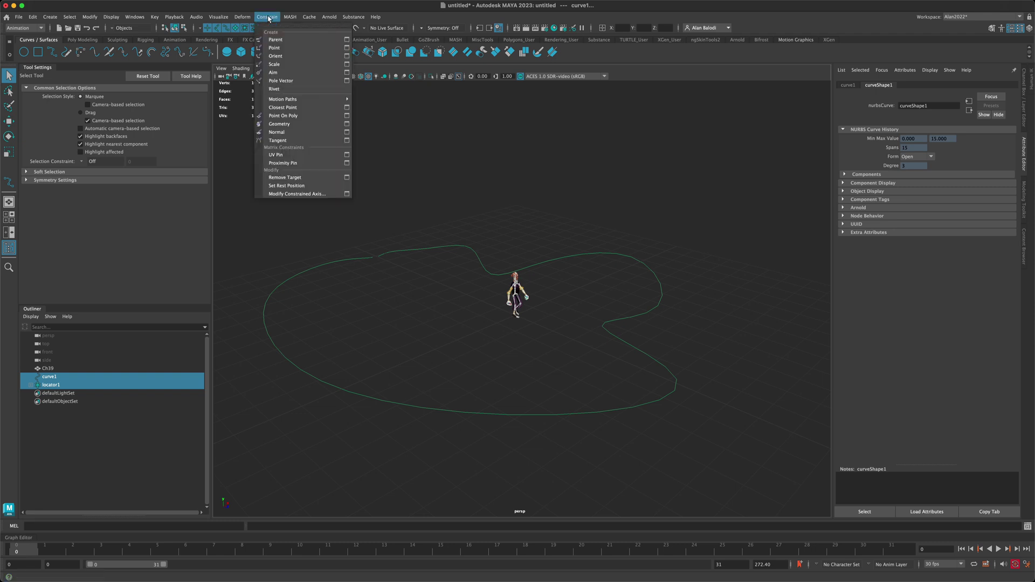
mouse_move(311, 100)
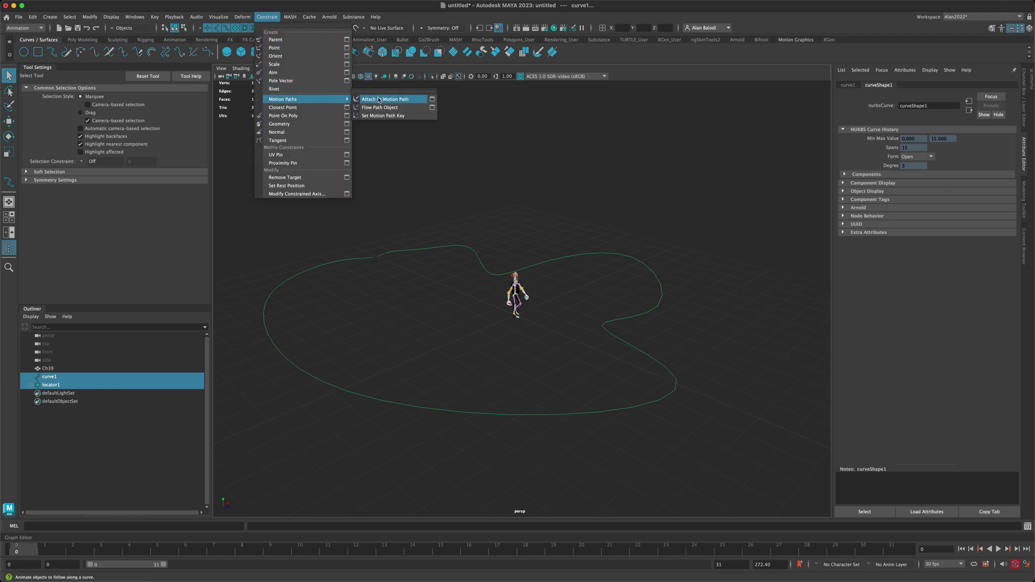
left_click(432, 99)
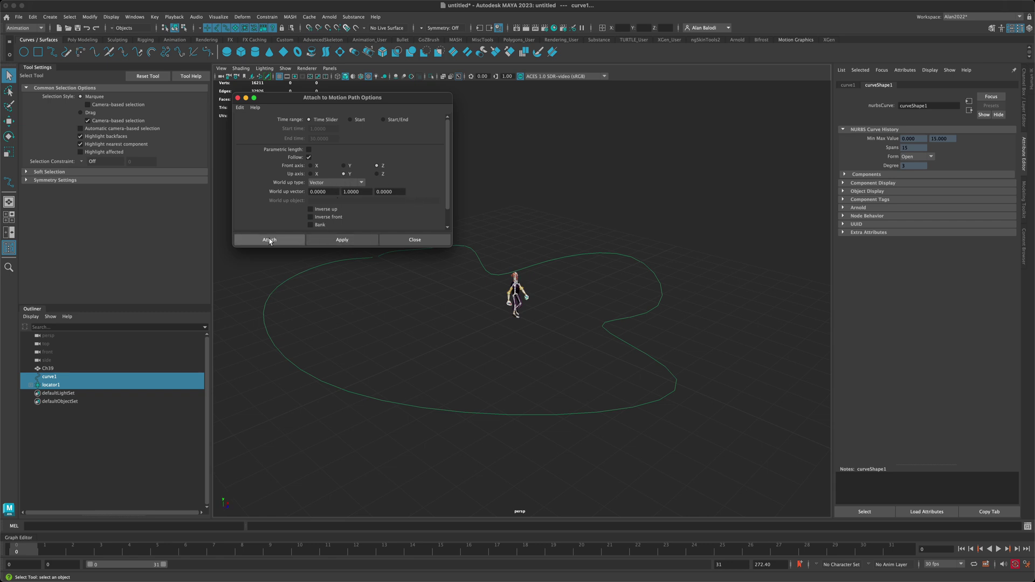
left_click(270, 240)
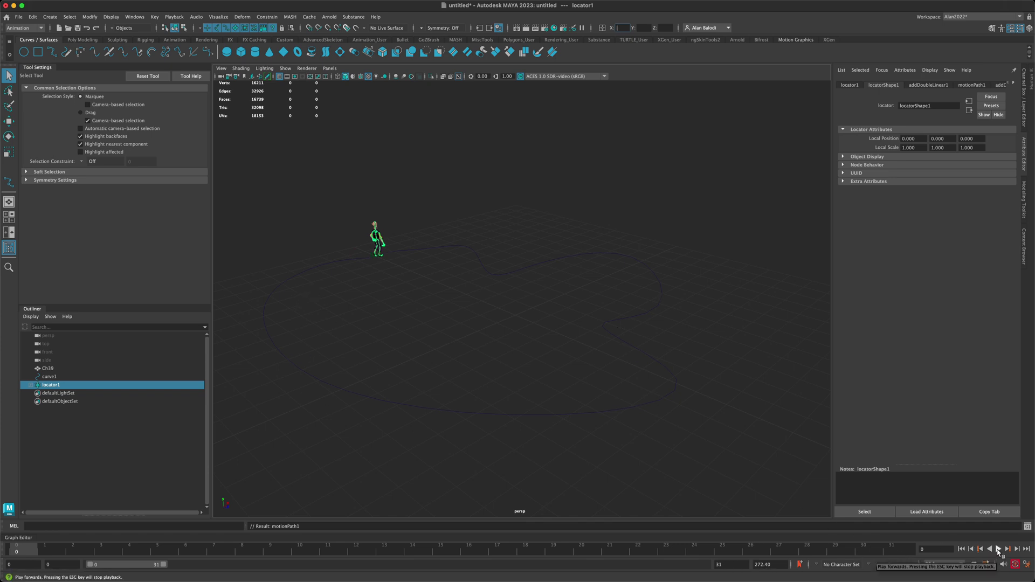
left_click(997, 550)
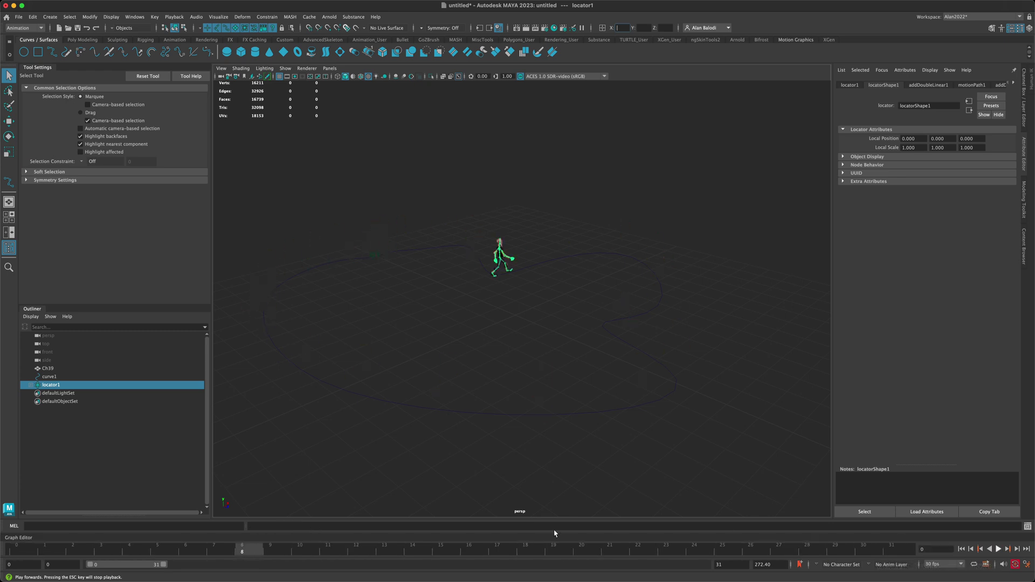
mouse_move(241, 550)
left_mouse_down()
mouse_move(13, 546)
mouse_move(185, 545)
left_mouse_up()
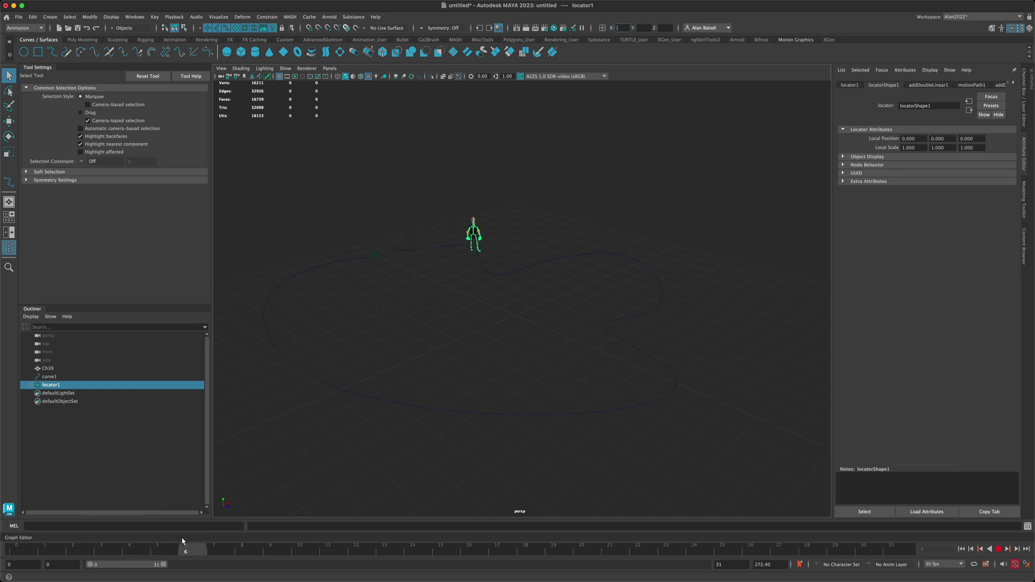
left_click_drag(573, 282, 455, 499, "alt")
key("alt+v")
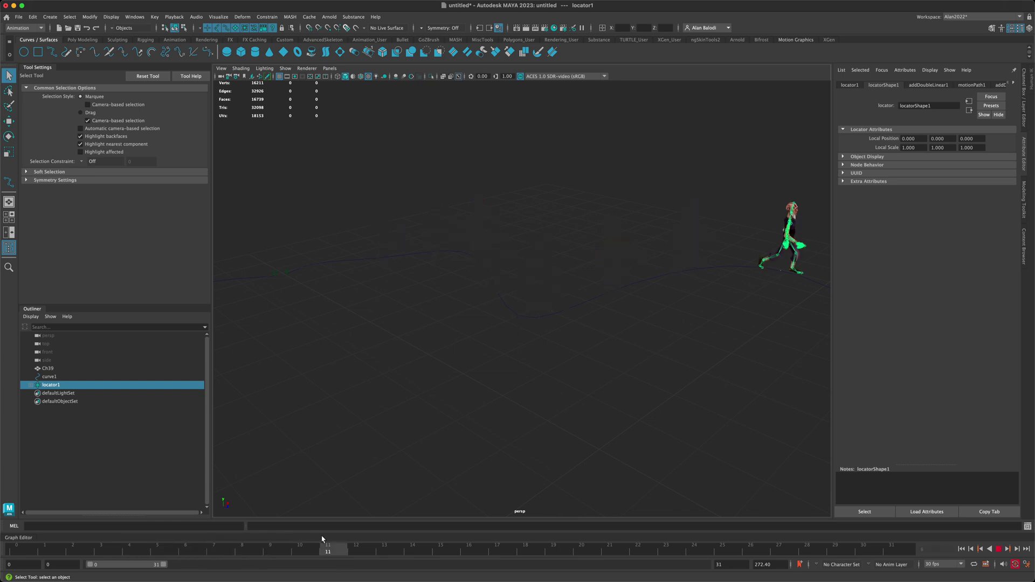
key("alt+v")
left_click_drag(533, 323, 488, 340, "alt")
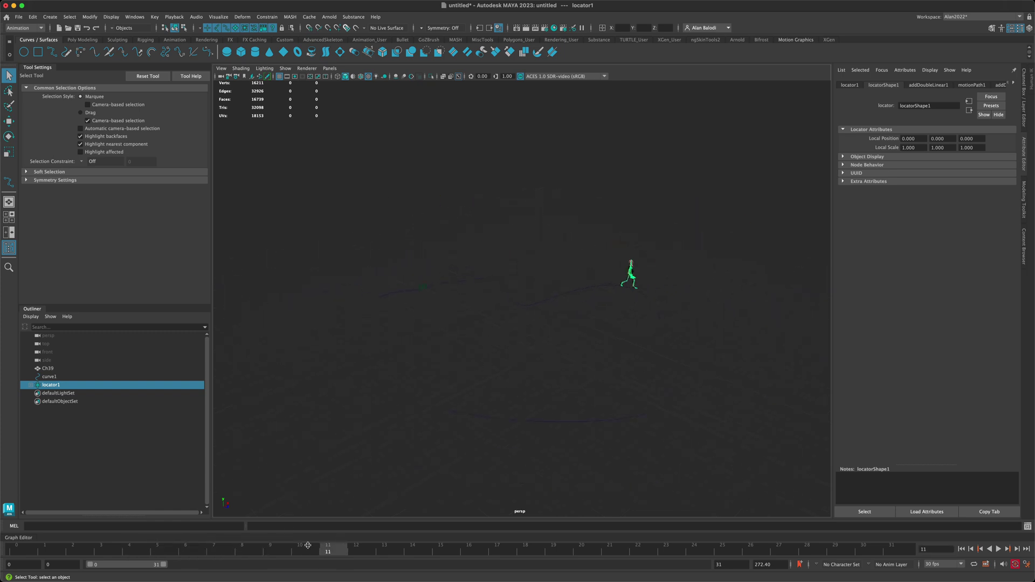
left_click(398, 550)
mouse_move(398, 550)
left_mouse_down()
mouse_move(440, 550)
mouse_move(16, 550)
left_mouse_up()
left_click_drag(356, 459, 413, 439, "alt")
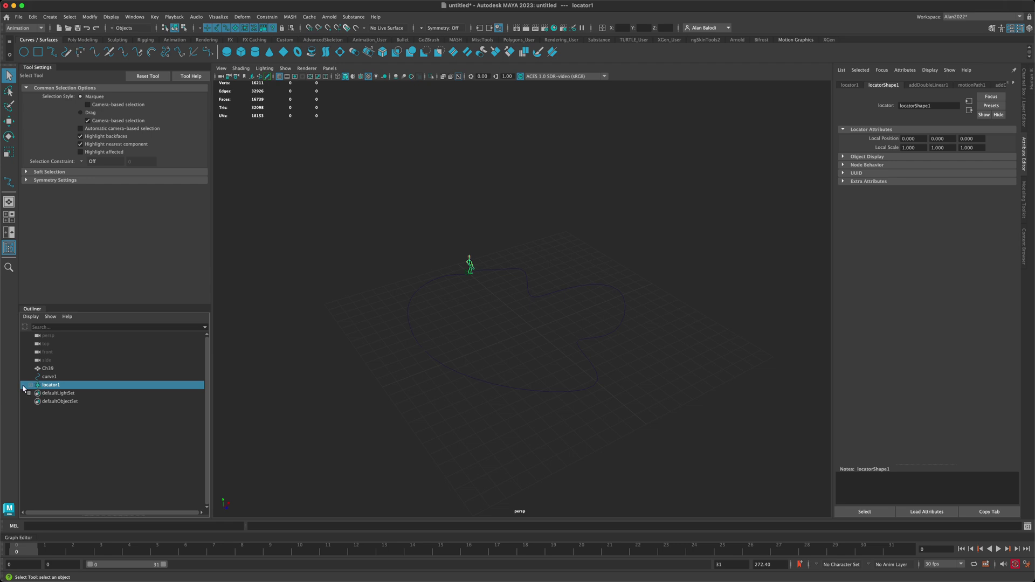
left_click_drag(410, 340, 280, 364, "alt")
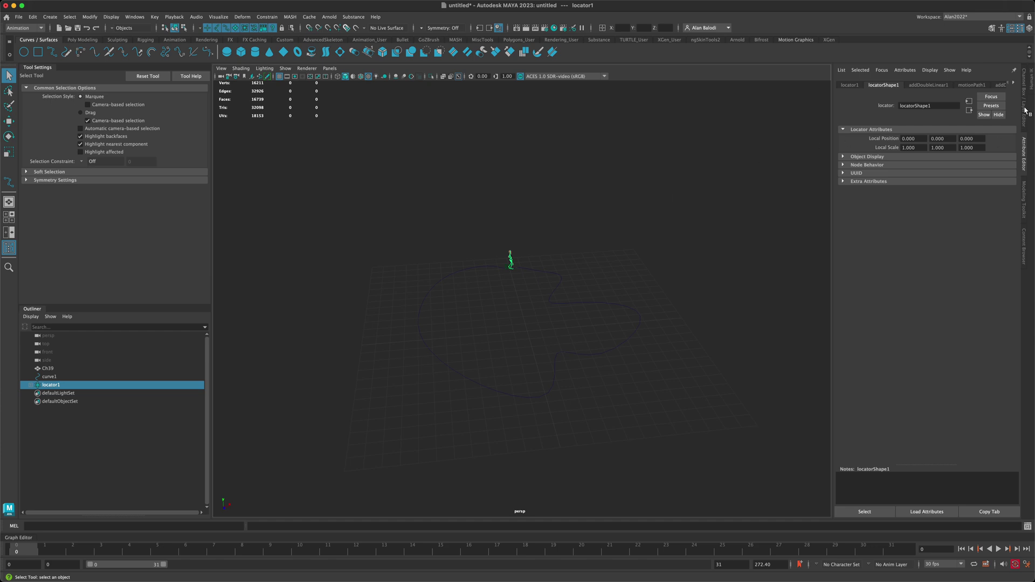
- Show locator1 in the Channel Box, expand motionPath1 to reveal U Value, and preview playback
left_click(1023, 121)
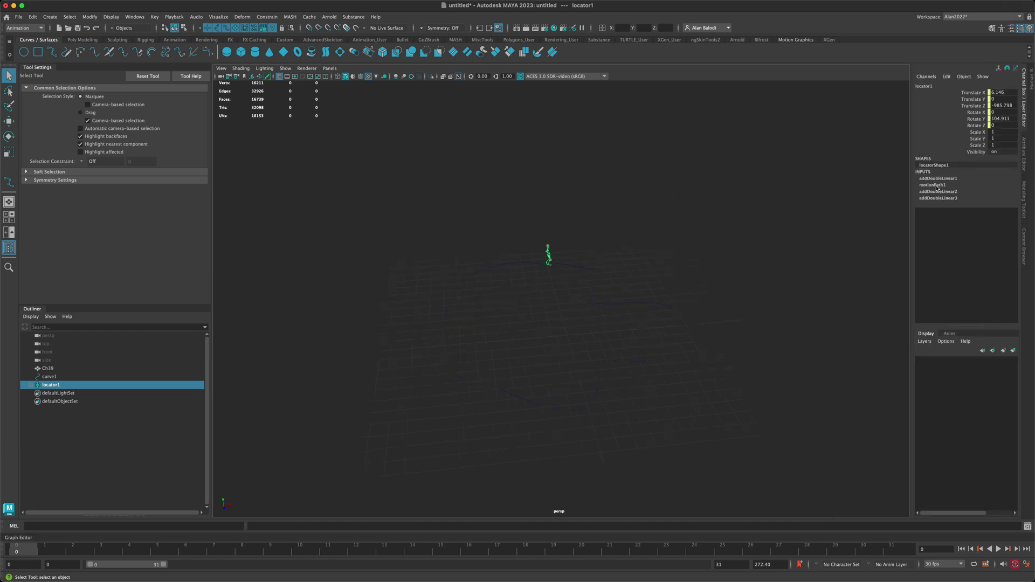
left_click(936, 185)
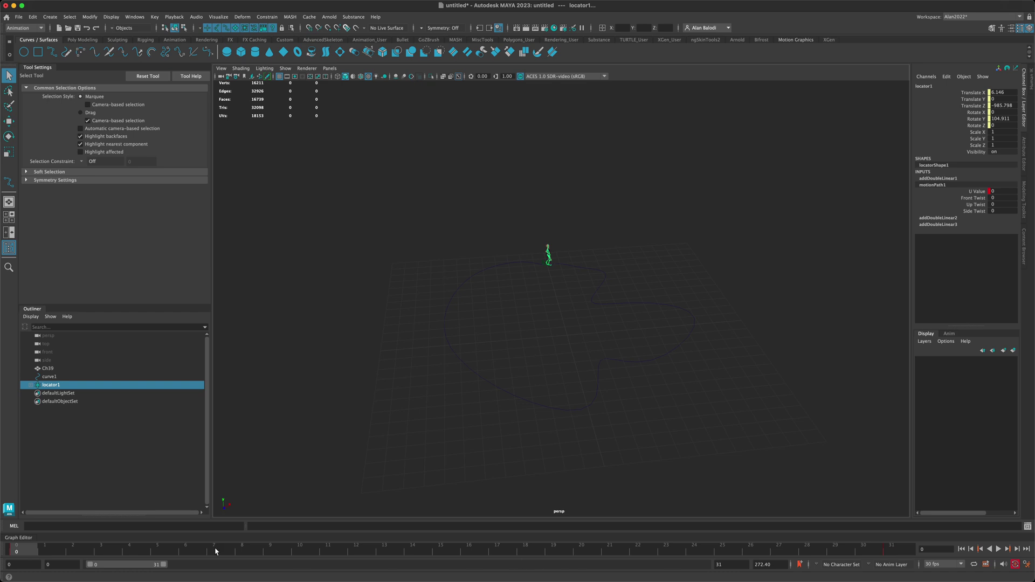
key("alt+v")
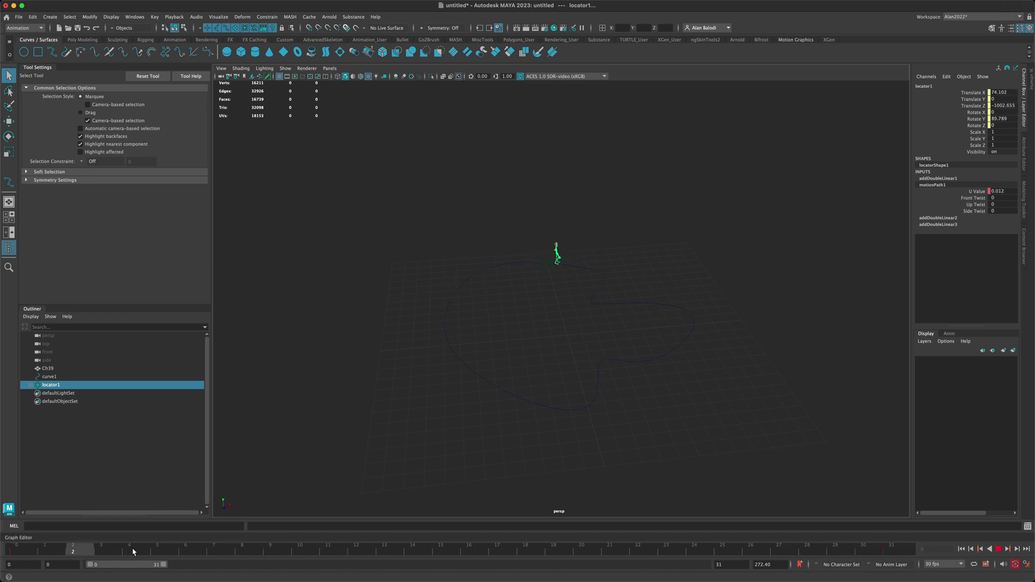
key("Escape")
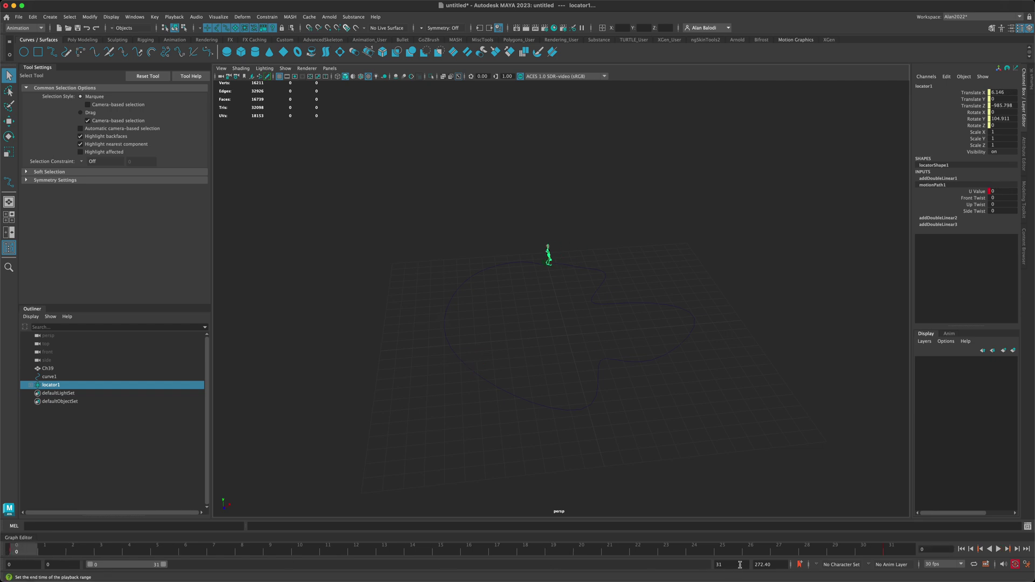
- Set the playback end to 35, then the animation end time to 400
double_click(724, 564)
type("35")
key("Return")
left_click_drag(162, 563, 703, 564)
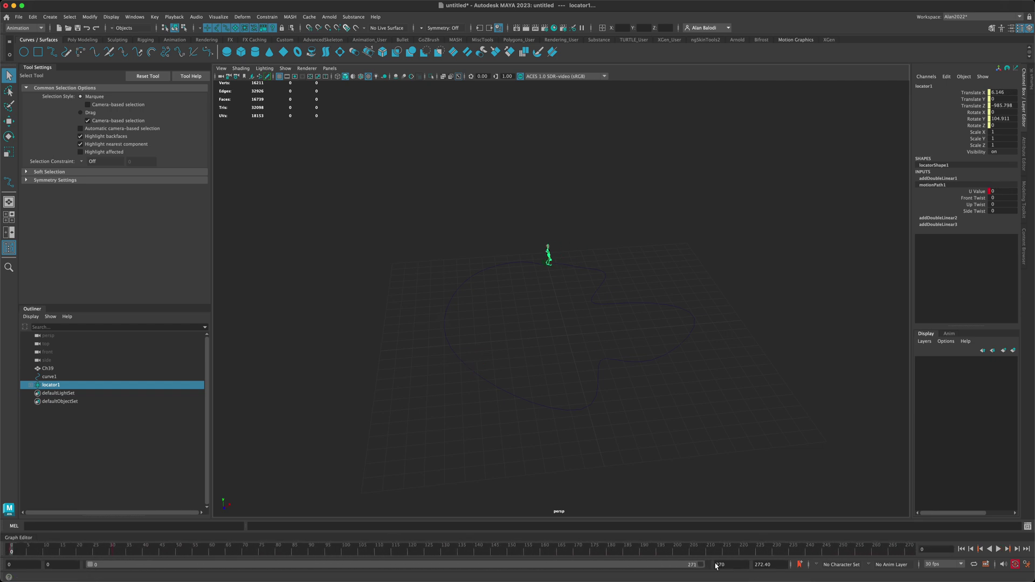
double_click(776, 564)
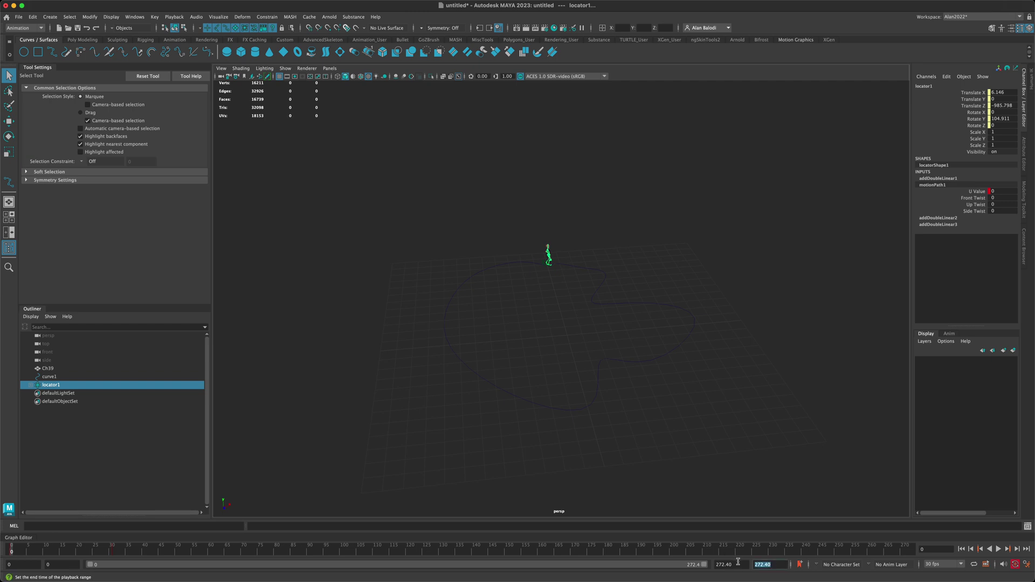
type("400")
key("Return")
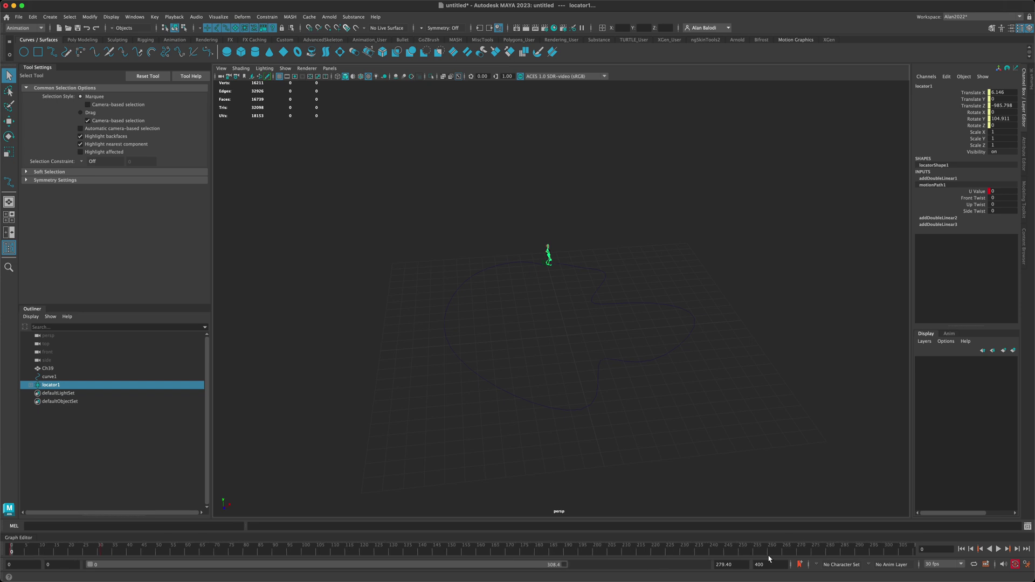
left_click(81, 551)
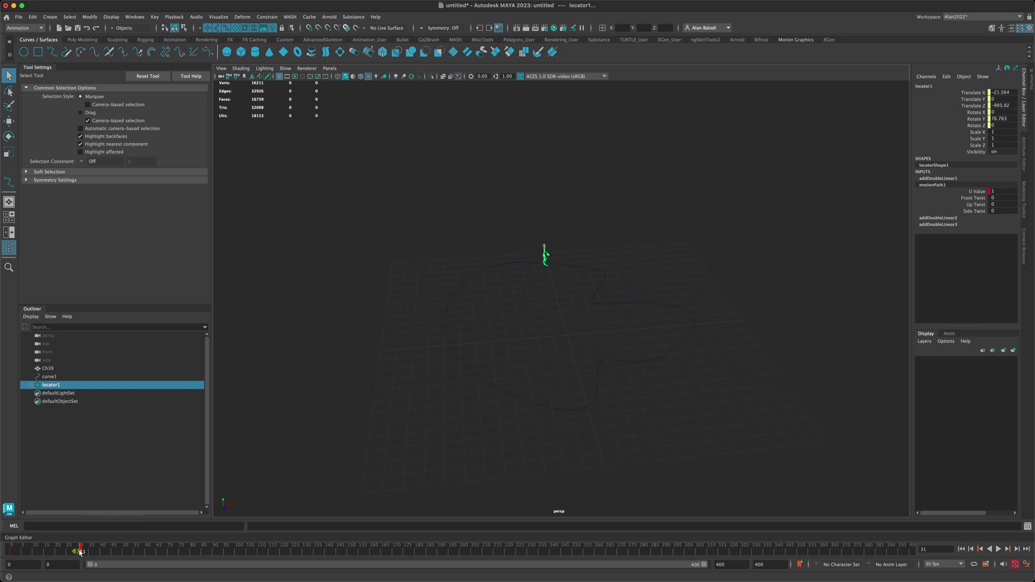
left_click_drag(80, 552, 95, 552)
left_click_drag(705, 565, 233, 571)
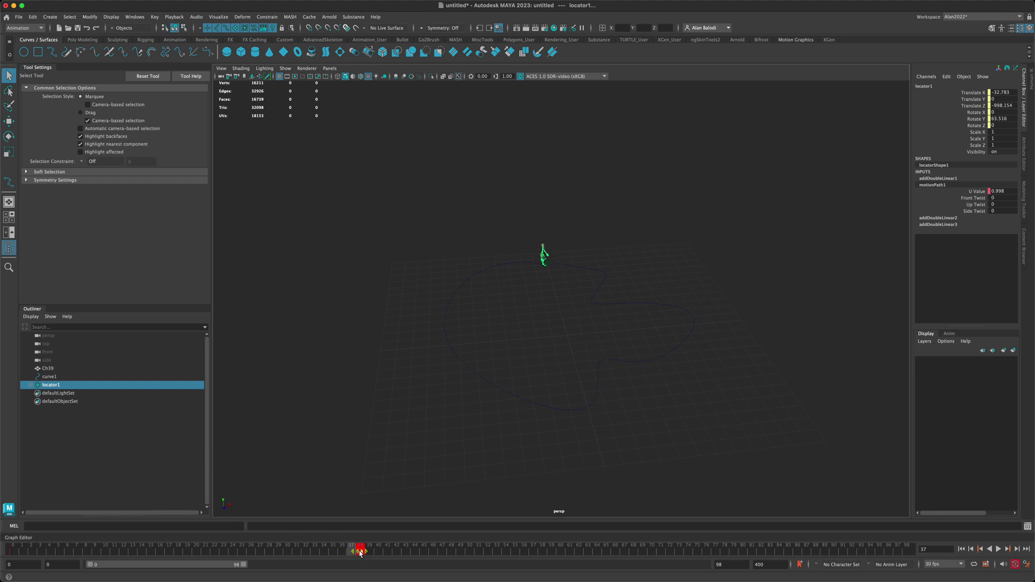
mouse_move(363, 552)
left_mouse_down()
mouse_move(334, 553)
mouse_move(360, 553)
left_mouse_up()
left_click_drag(244, 564, 704, 565)
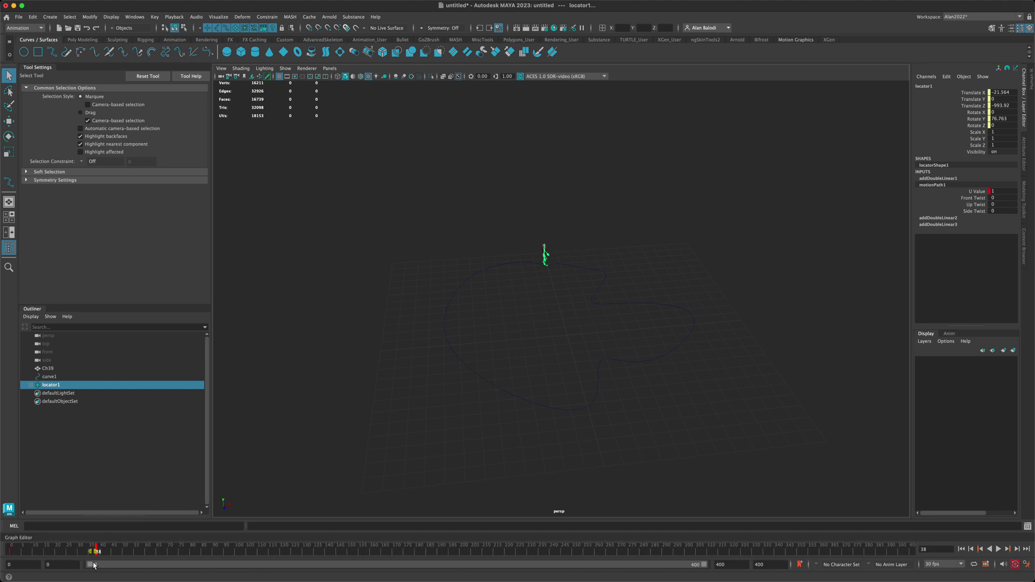
left_click_drag(95, 552, 913, 550)
double_click(938, 548)
type("375")
key("Return")
left_click(998, 549)
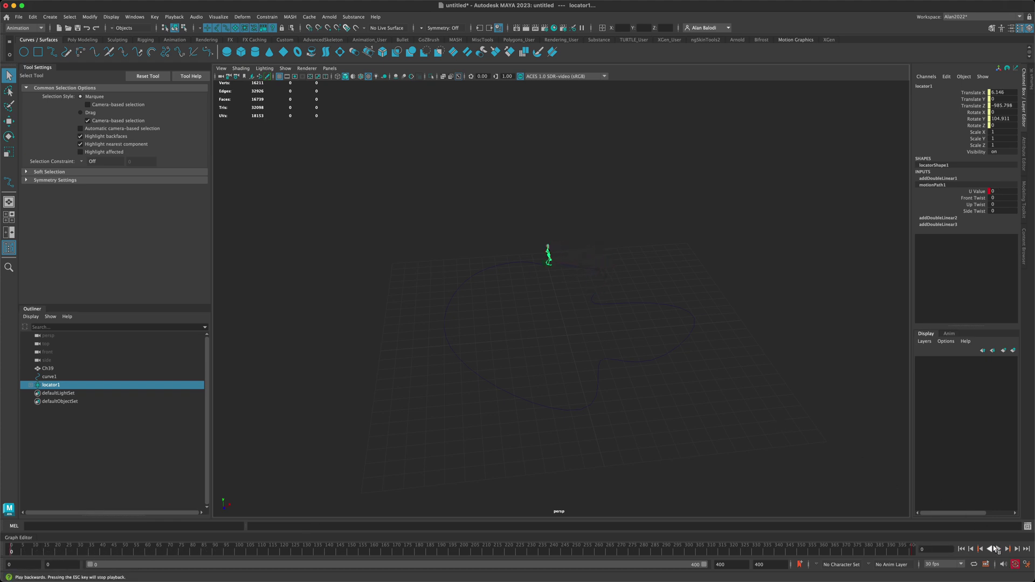
left_click(998, 549)
left_click(997, 549)
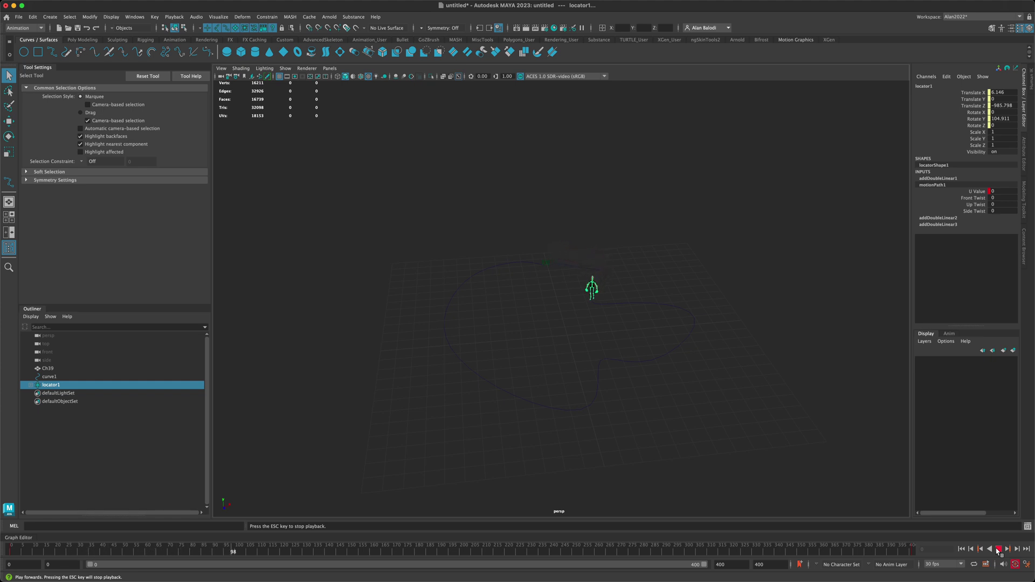
left_click(998, 549)
left_click(998, 549)
left_click(961, 549)
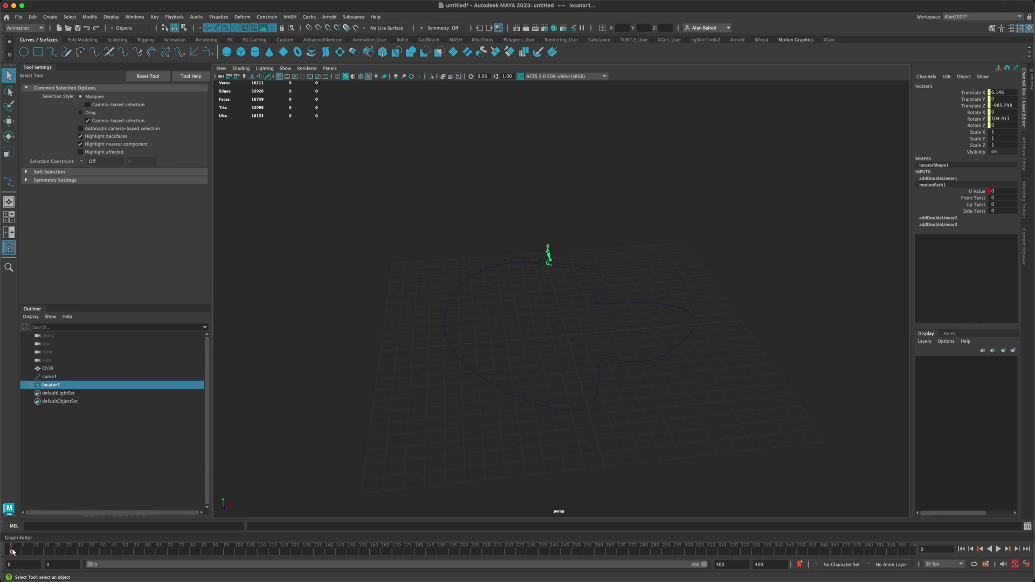
left_click(998, 549)
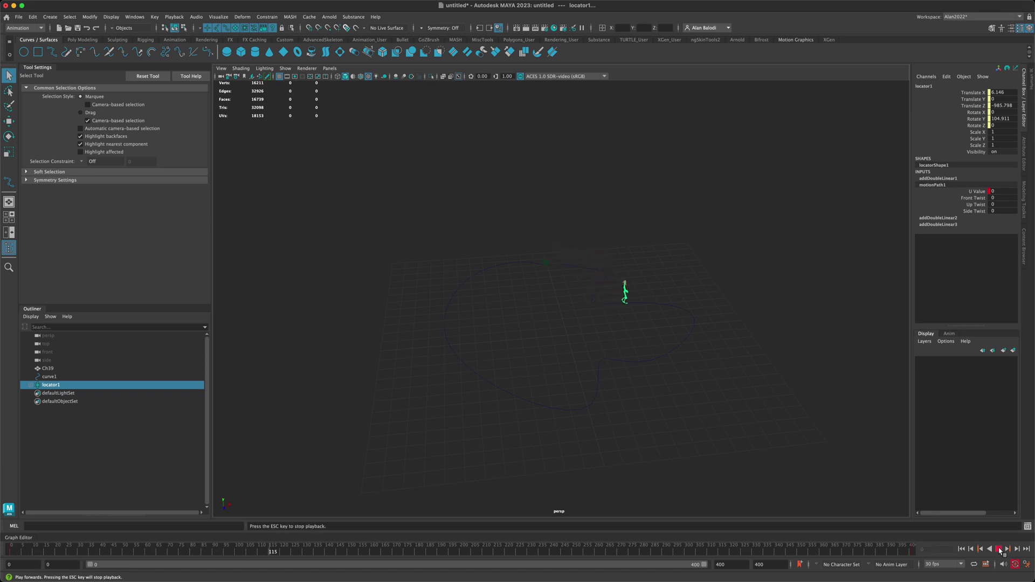
left_click(998, 549)
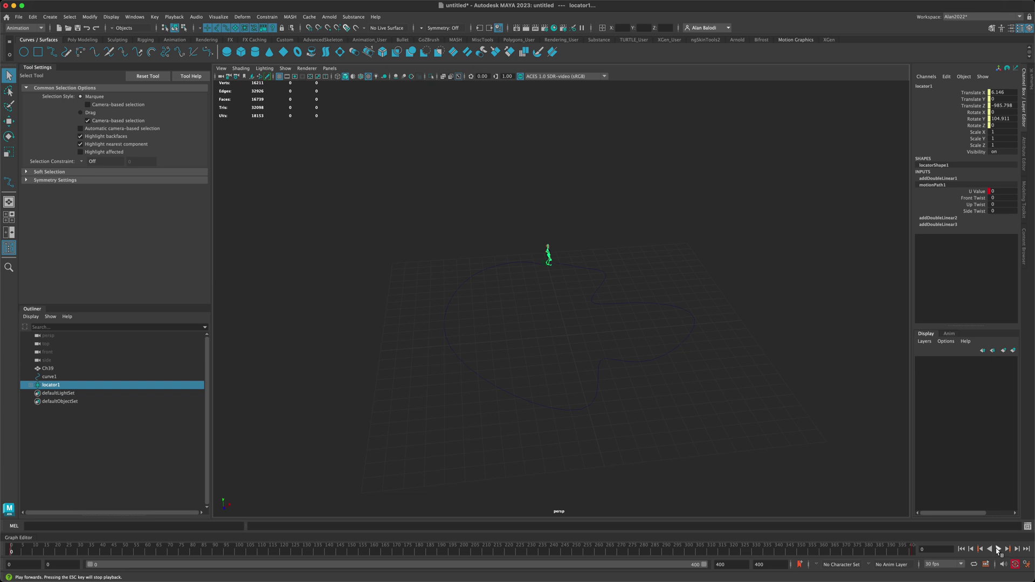
left_click_drag(591, 302, 553, 345, "alt")
left_click_drag(623, 352, 568, 348, "alt")
- Select mixamorig:Hips under locator1, frame the character, and use Select Hierarchy for the whole skeleton
left_click(31, 385)
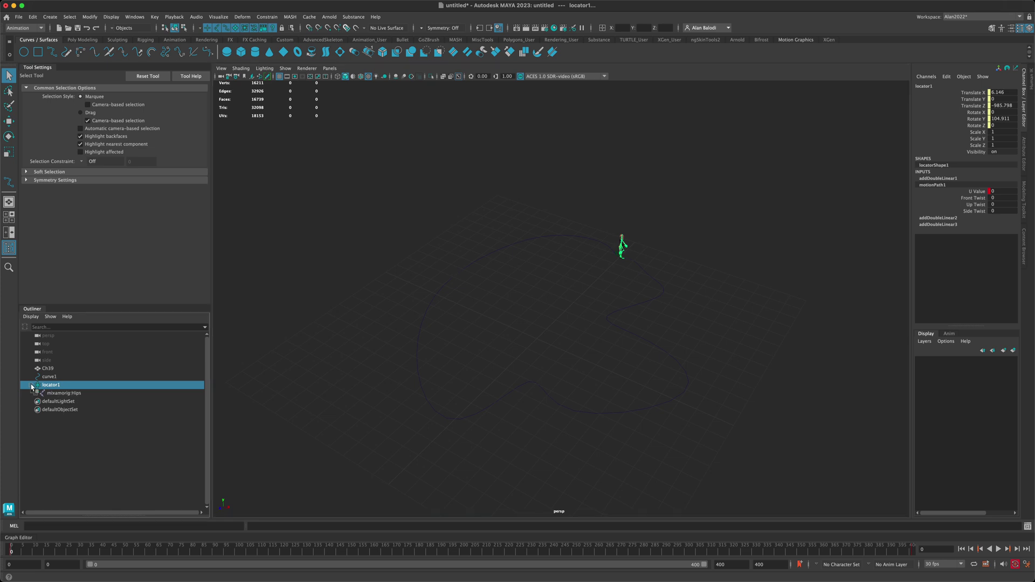
left_click(64, 393)
key("f")
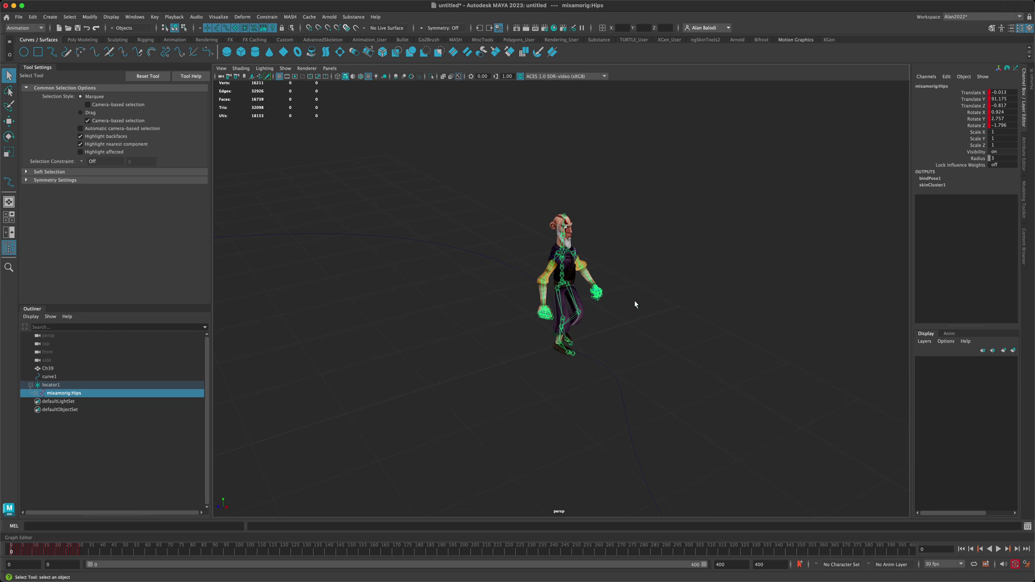
left_click_drag(635, 304, 593, 359, "alt")
key("f")
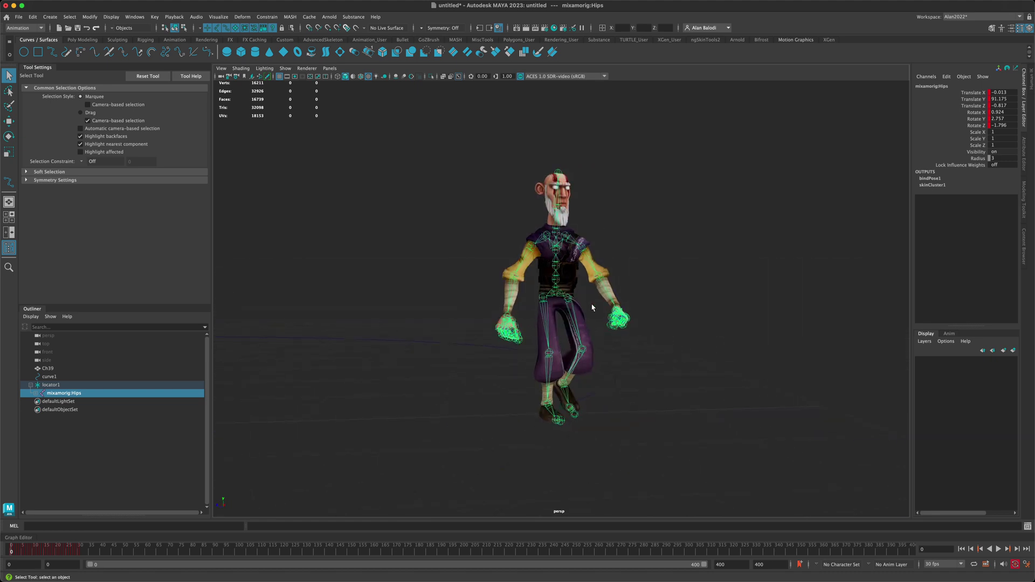
left_click_drag(556, 188, 487, 222, "alt")
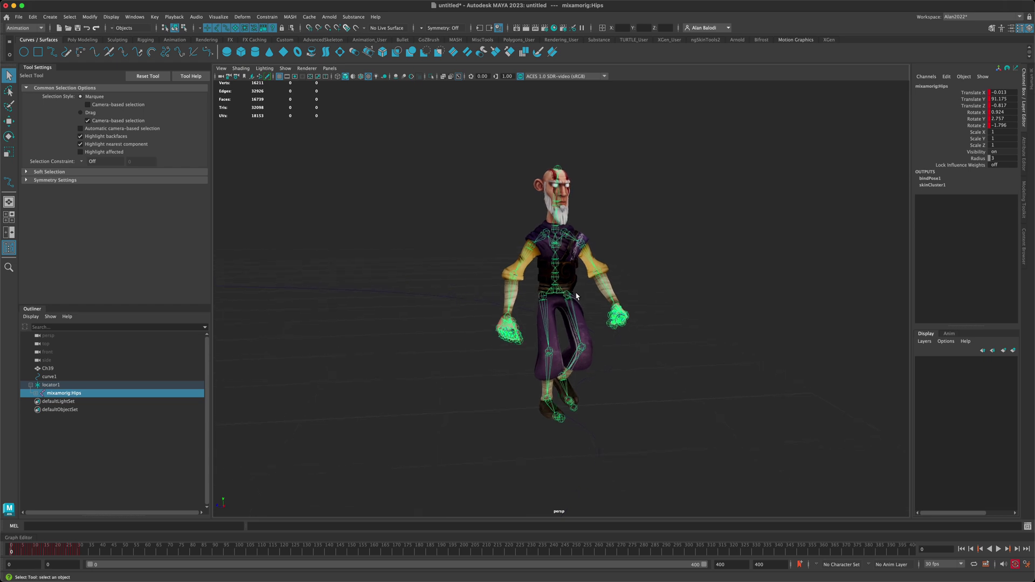
right_click(555, 290)
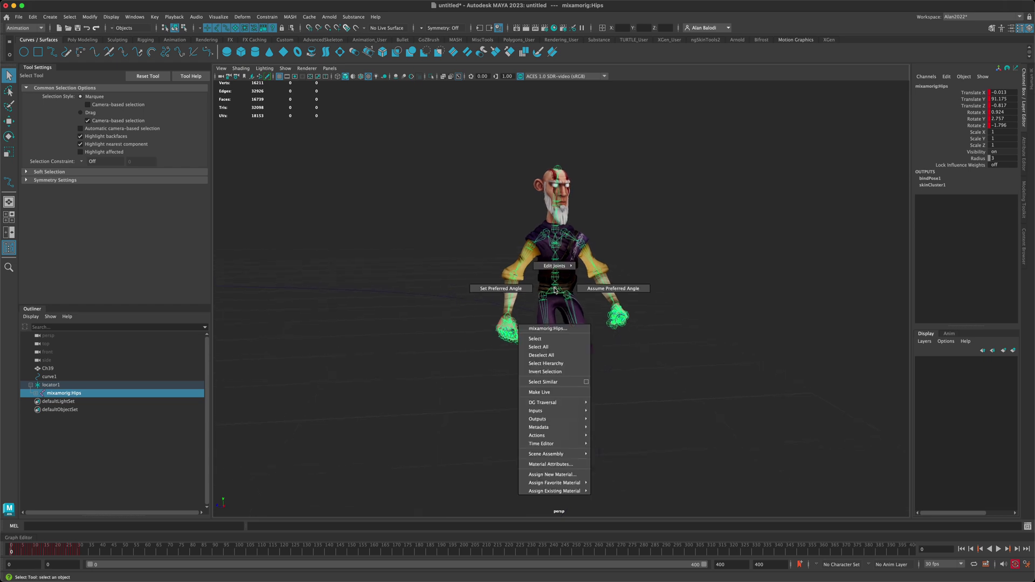
left_click(557, 364)
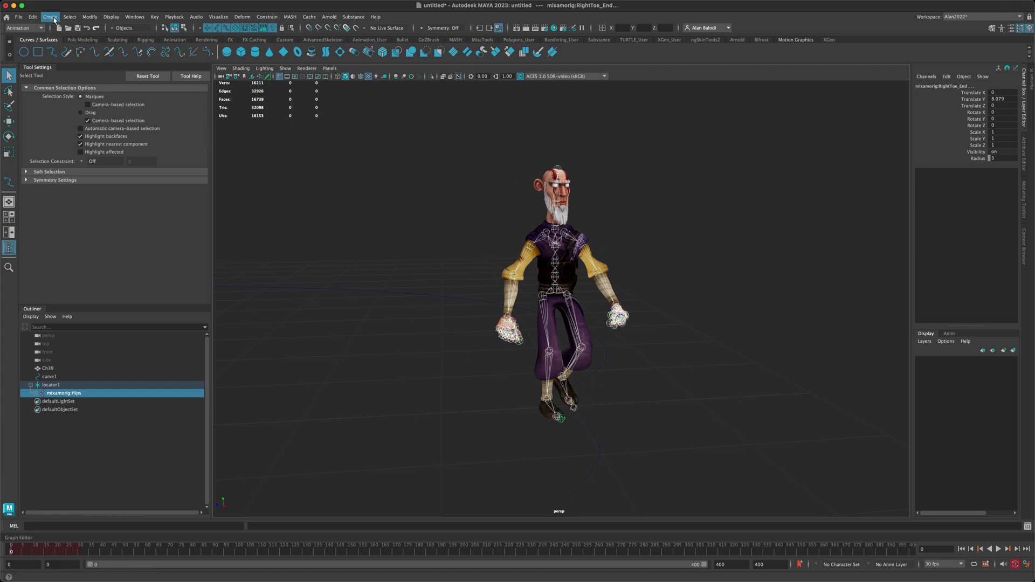
- Open the Graph Editor and select and frame all the walk animation keys
left_click(134, 16)
mouse_move(183, 74)
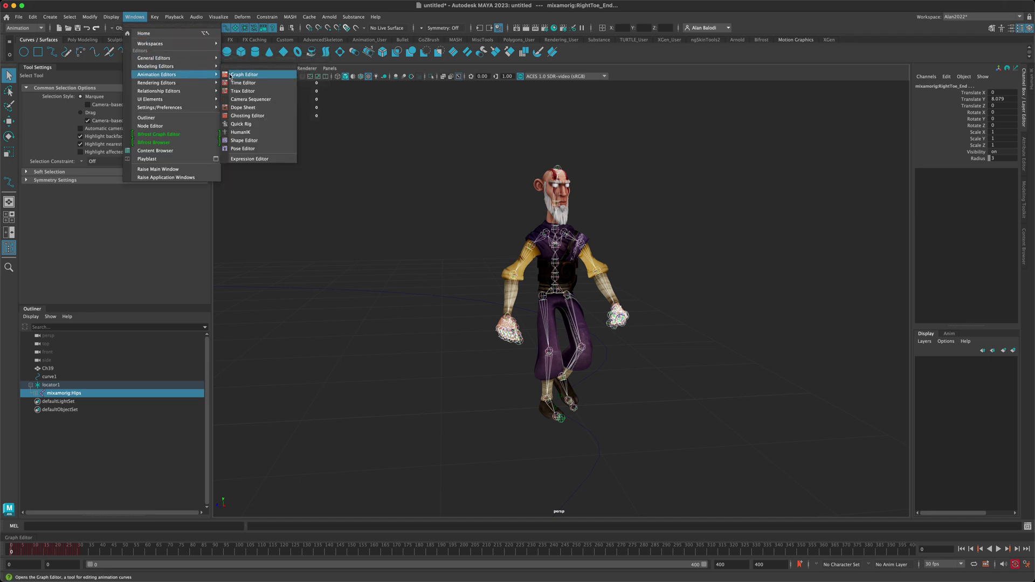
left_click(243, 74)
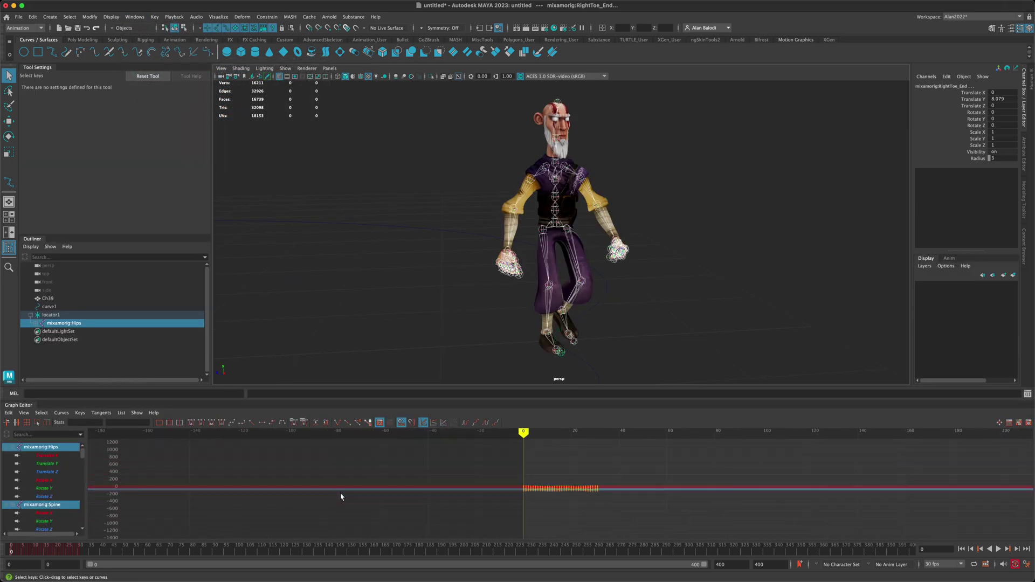
left_click_drag(477, 465, 636, 513)
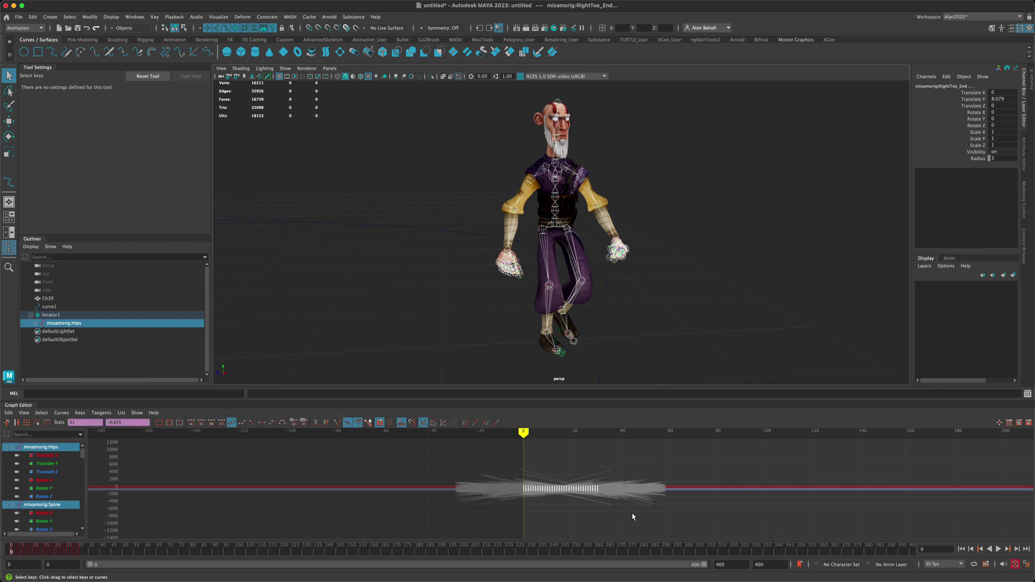
key("f")
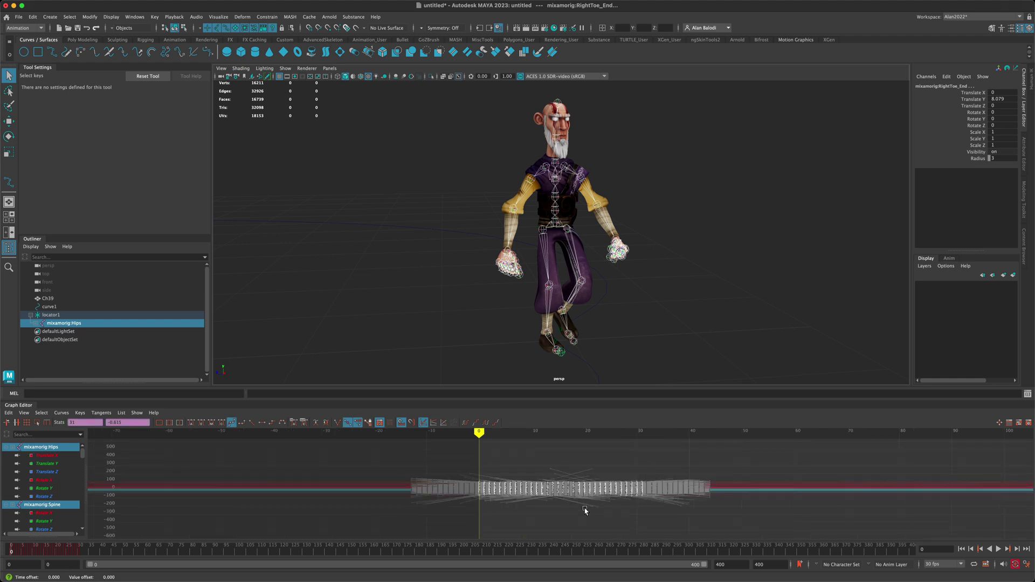
- Set Post Infinity to Cycle, play to check the looping walk, then collapse the Graph Editor
left_click(62, 413)
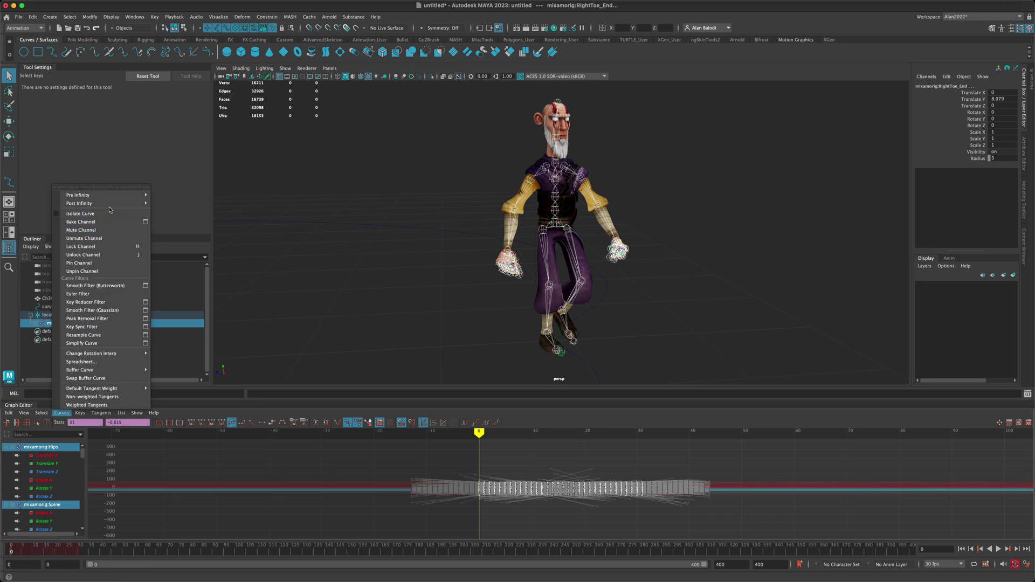
mouse_move(110, 208)
left_click(166, 203)
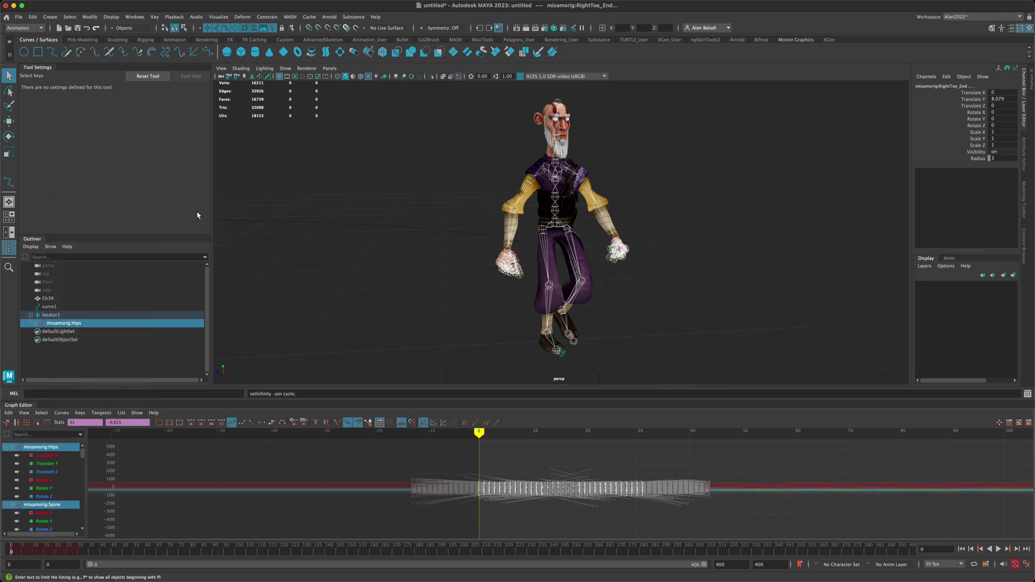
left_click(727, 512)
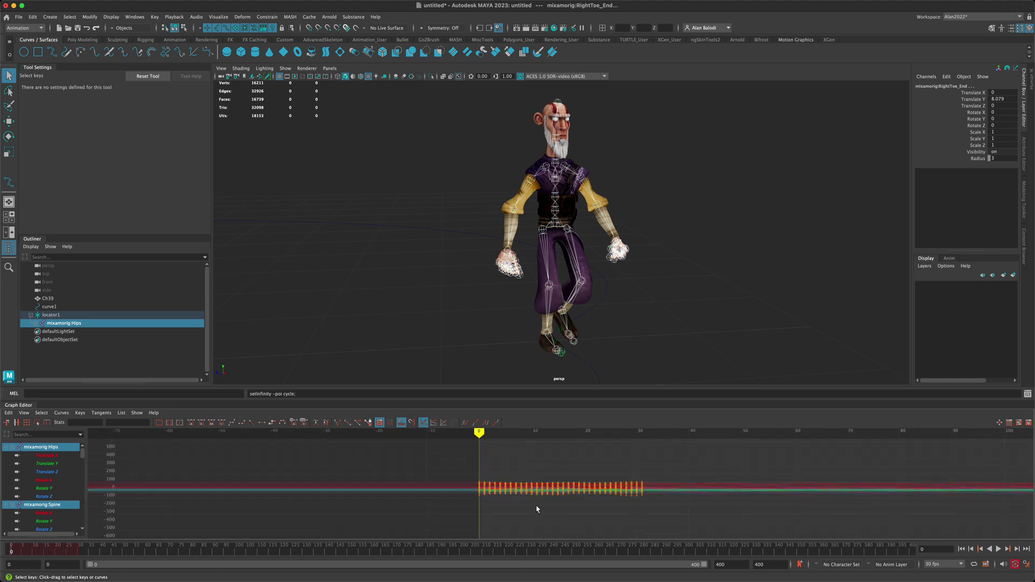
key("alt+v")
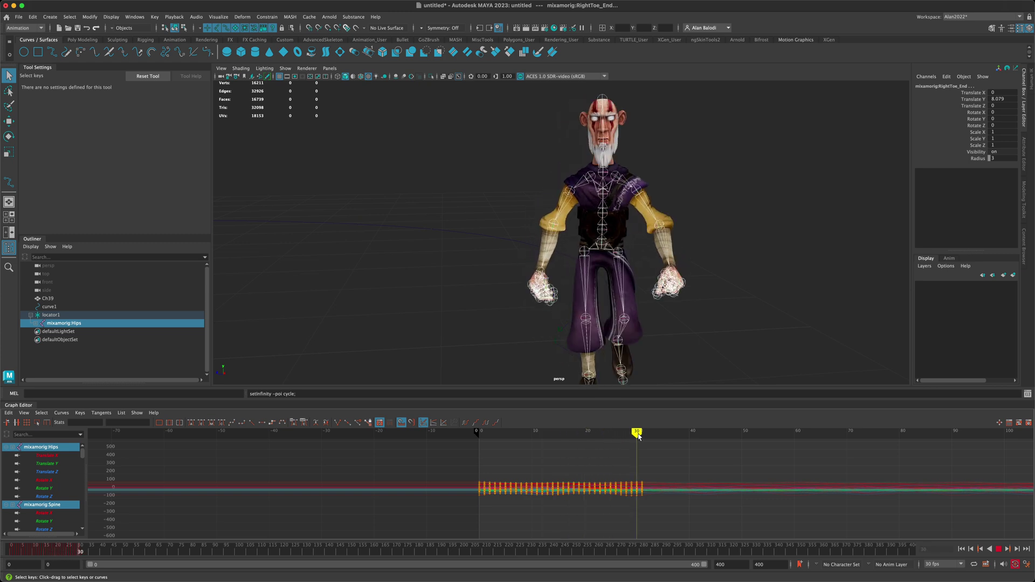
left_click(478, 431)
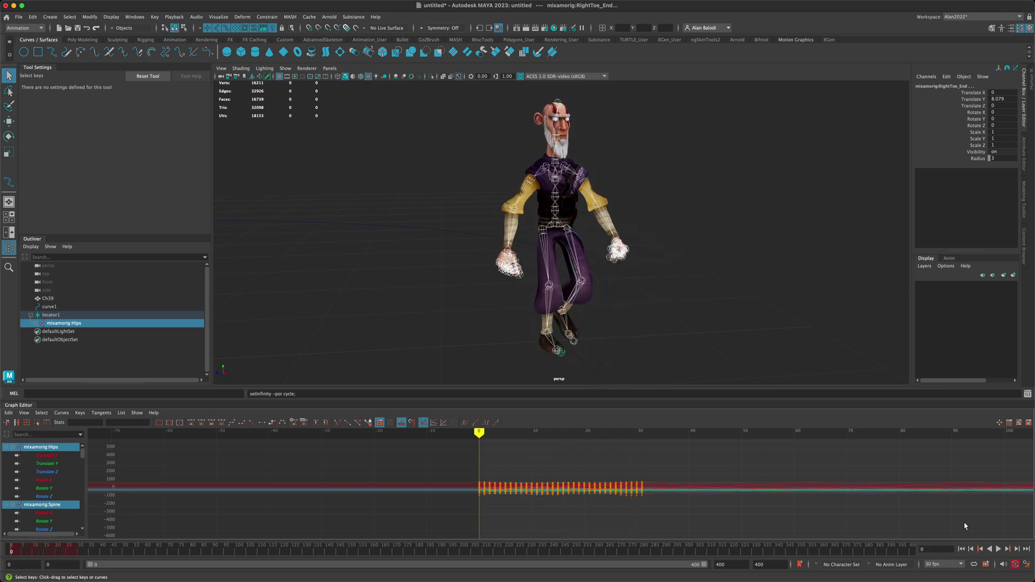
left_click(29, 407)
scroll(788, 429, "down", 10)
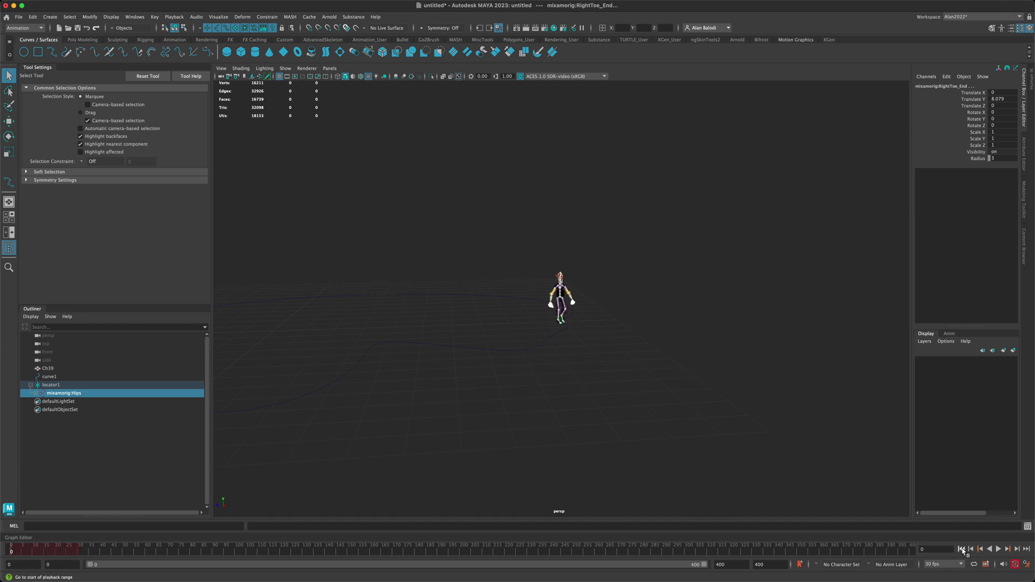
left_click(998, 549)
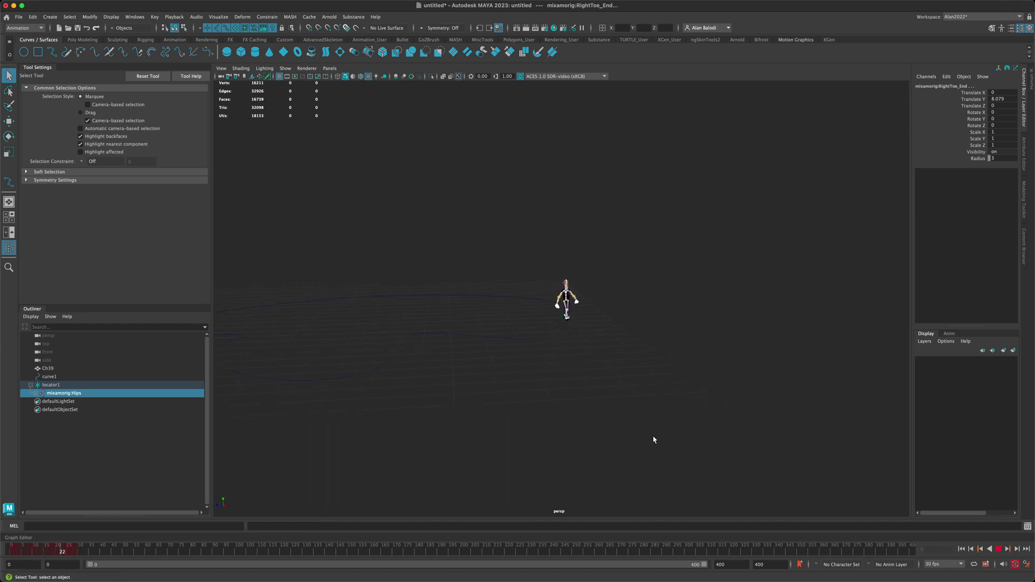
left_click_drag(663, 439, 684, 407, "alt")
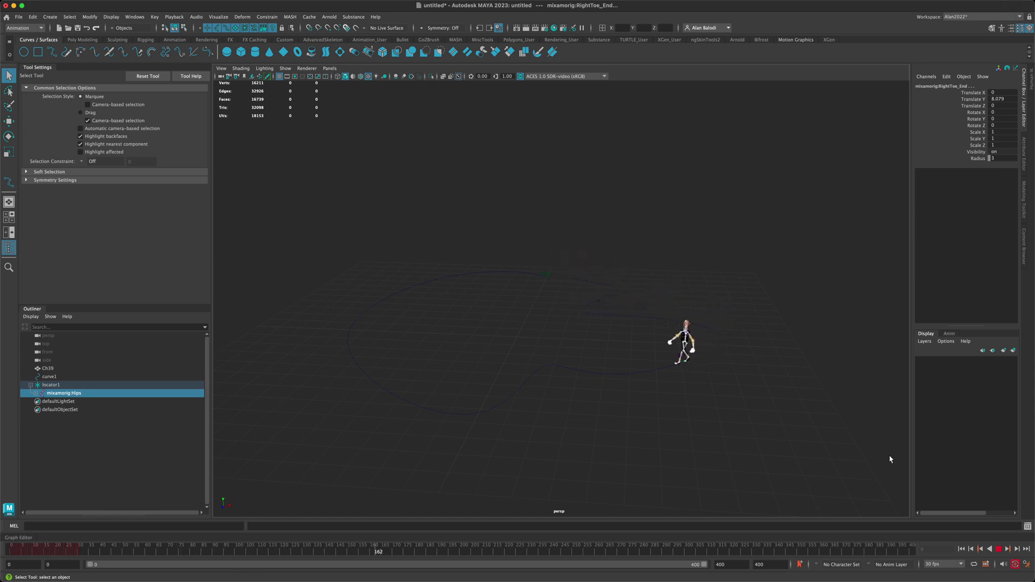
key("Escape")
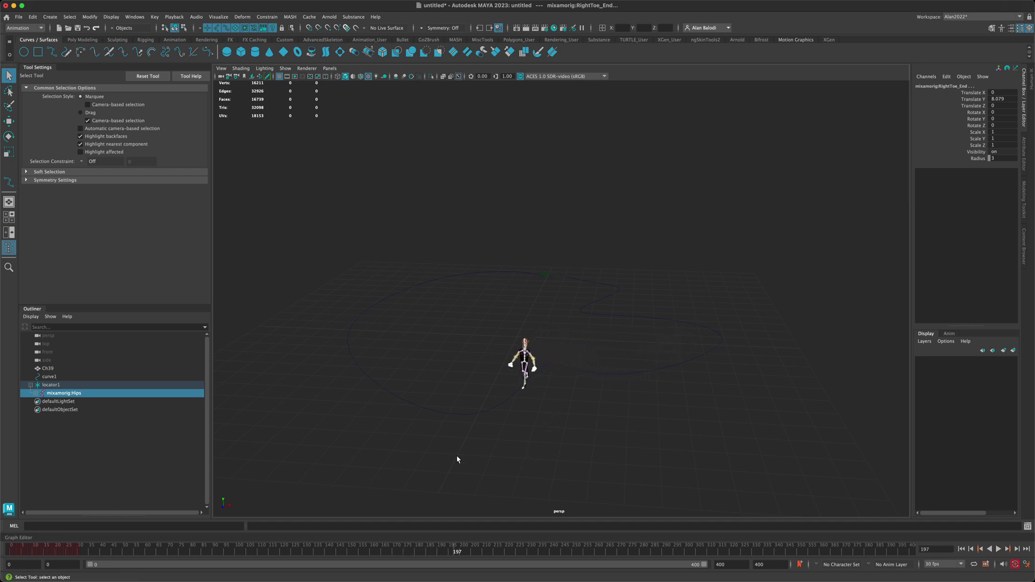
left_click(8, 547)
left_click_drag(381, 356, 466, 347, "alt")
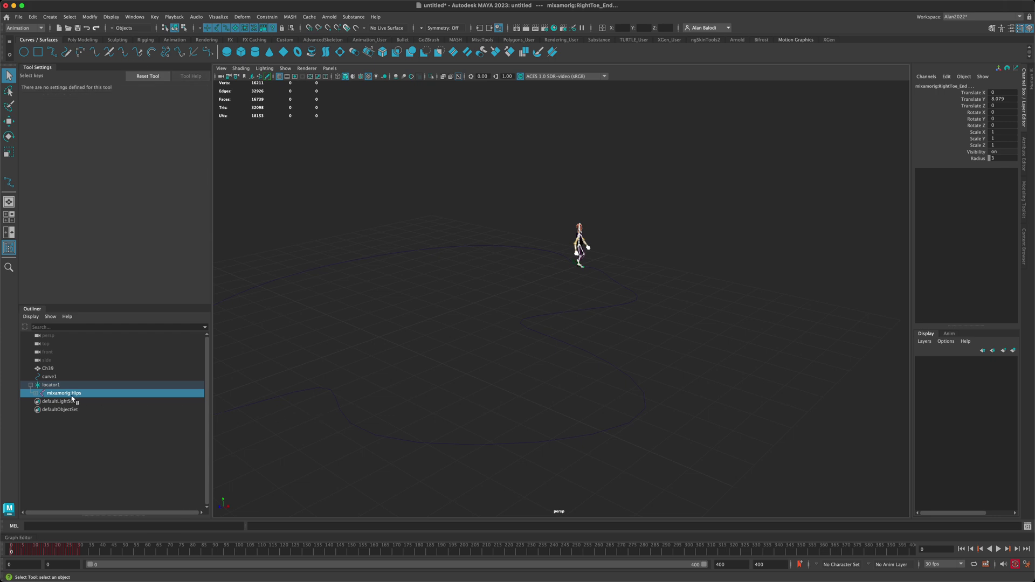
- Select locator1, expand its motionPath1 attributes, and preview the path animation
left_click(55, 387)
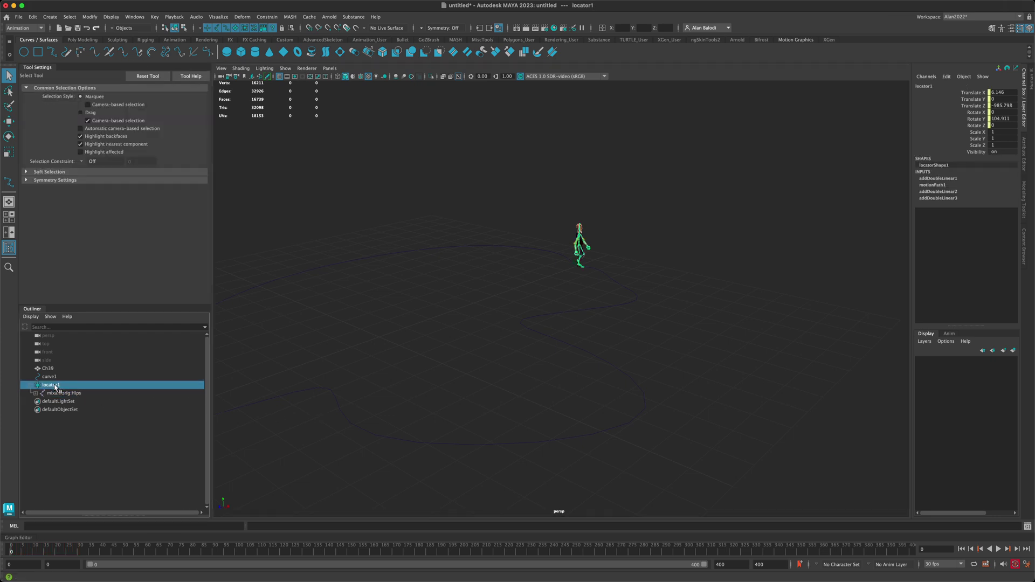
left_click(933, 185)
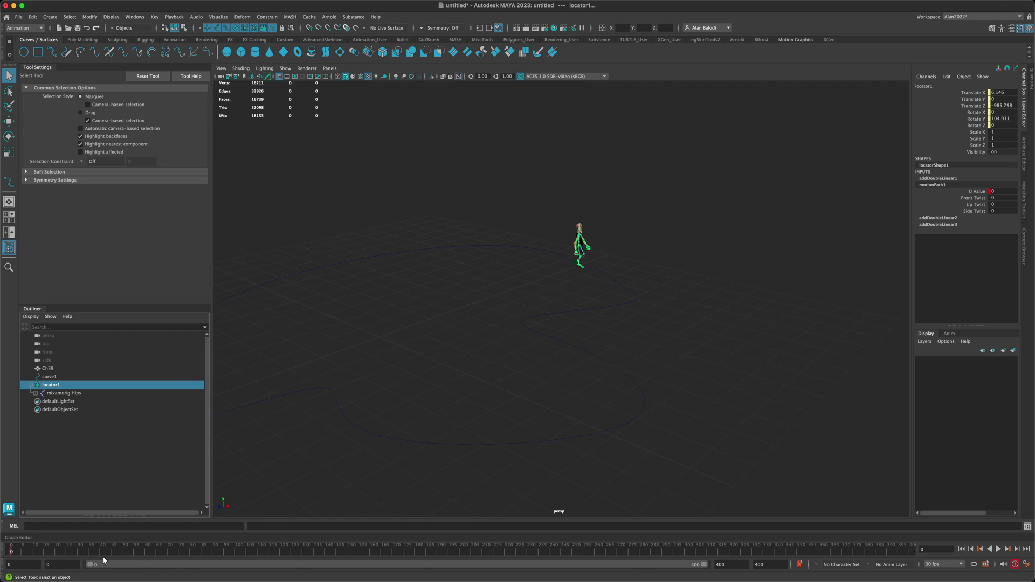
key("alt+v")
key("shift+alt+v")
- Open the Graph Editor on locator1's keys, undoing an accidental move of the frame-0 key
left_click(134, 17)
mouse_move(156, 74)
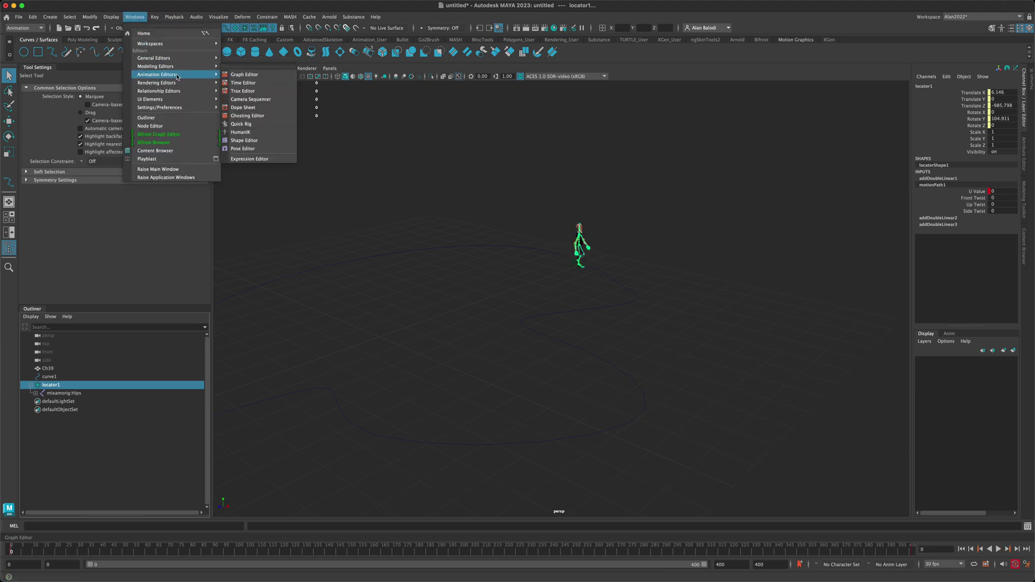
left_click(247, 76)
key("a")
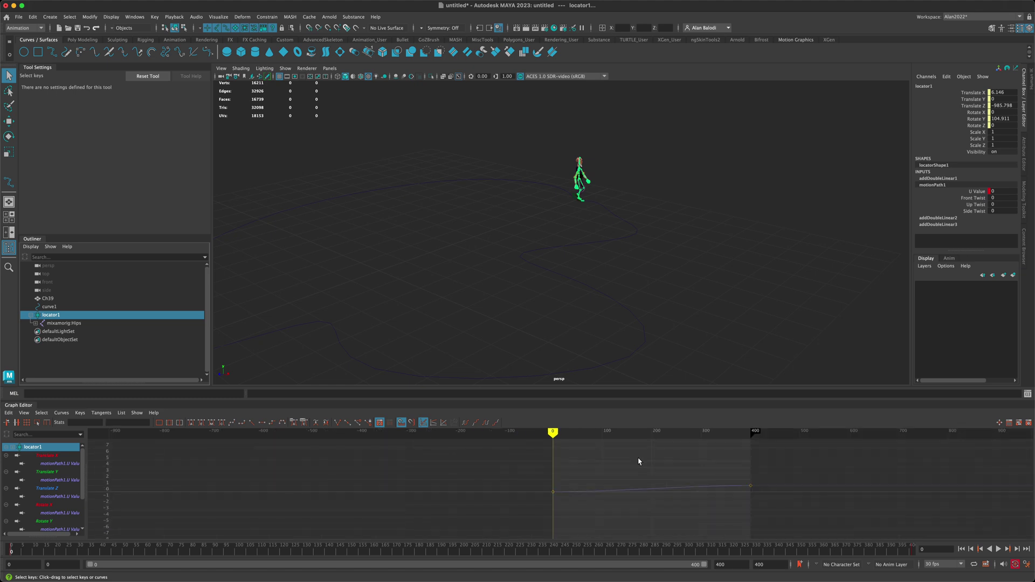
key("f")
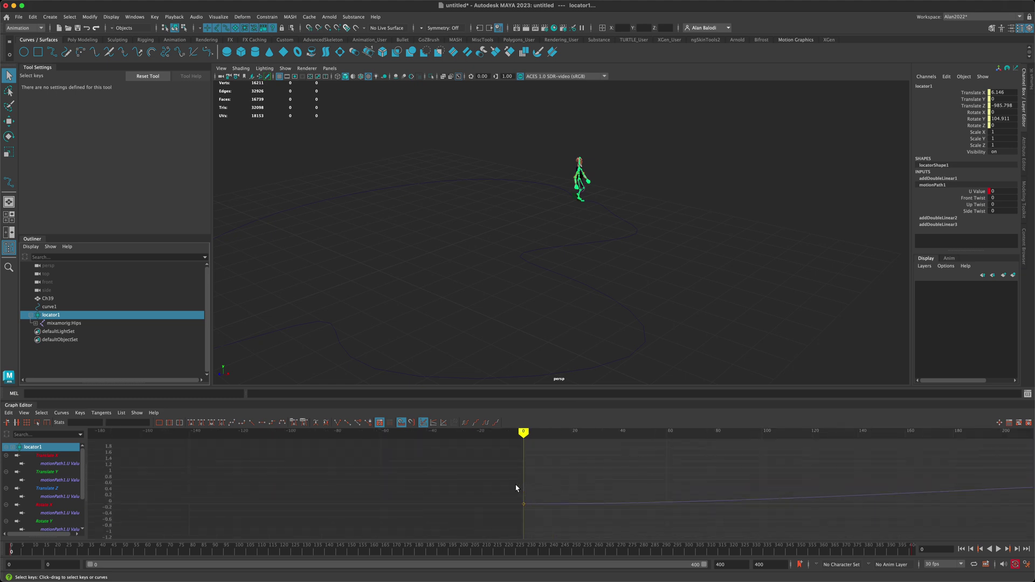
left_click_drag(516, 488, 536, 516)
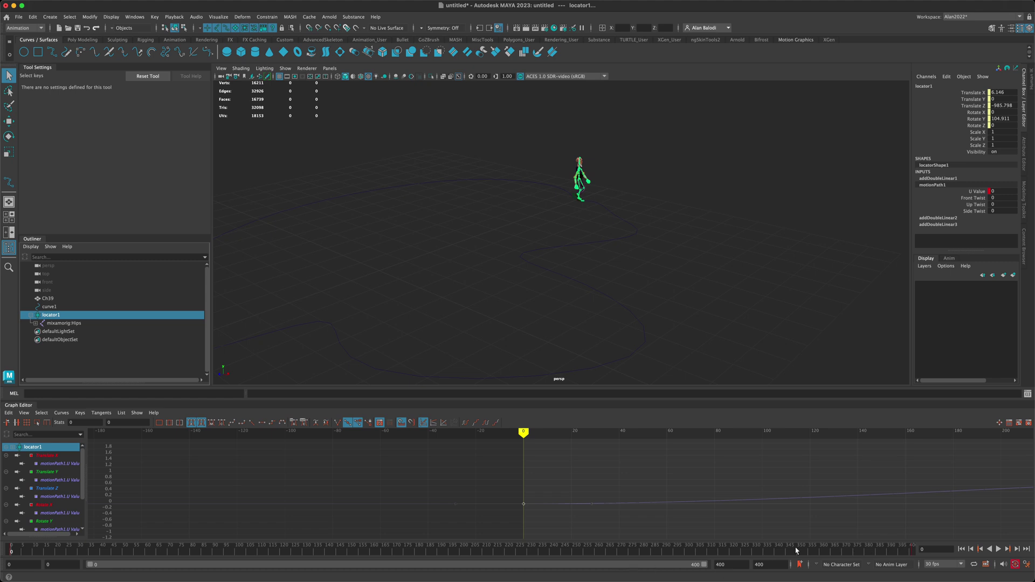
middle_click_drag(759, 482, 584, 461)
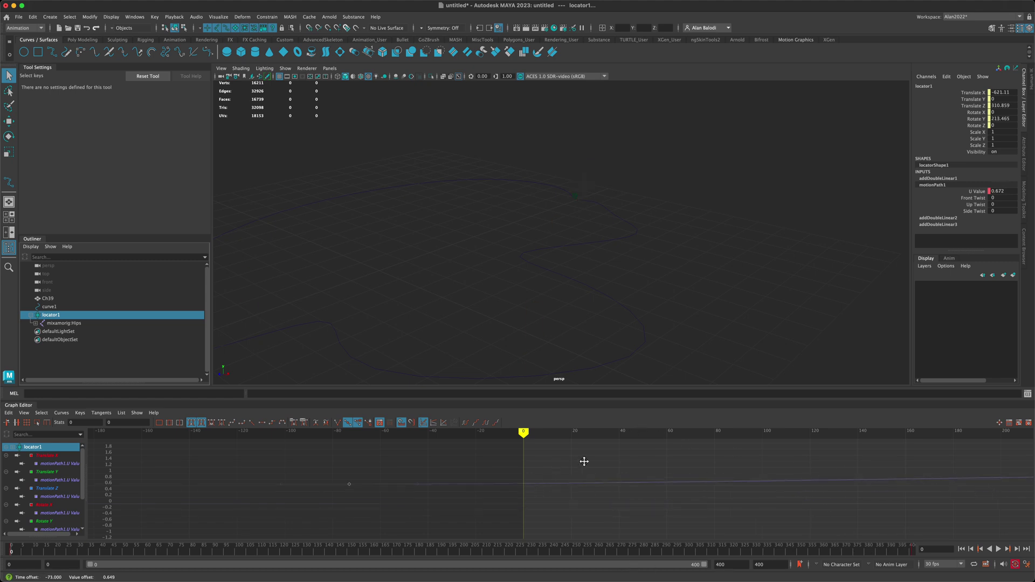
key("z")
scroll(683, 476, "up", 5)
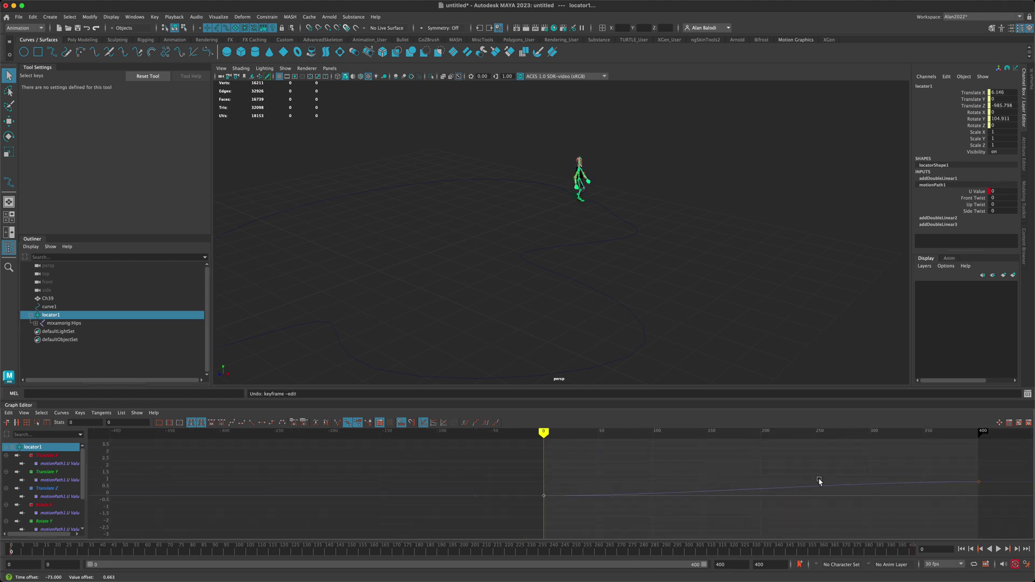
scroll(817, 480, "down", 2)
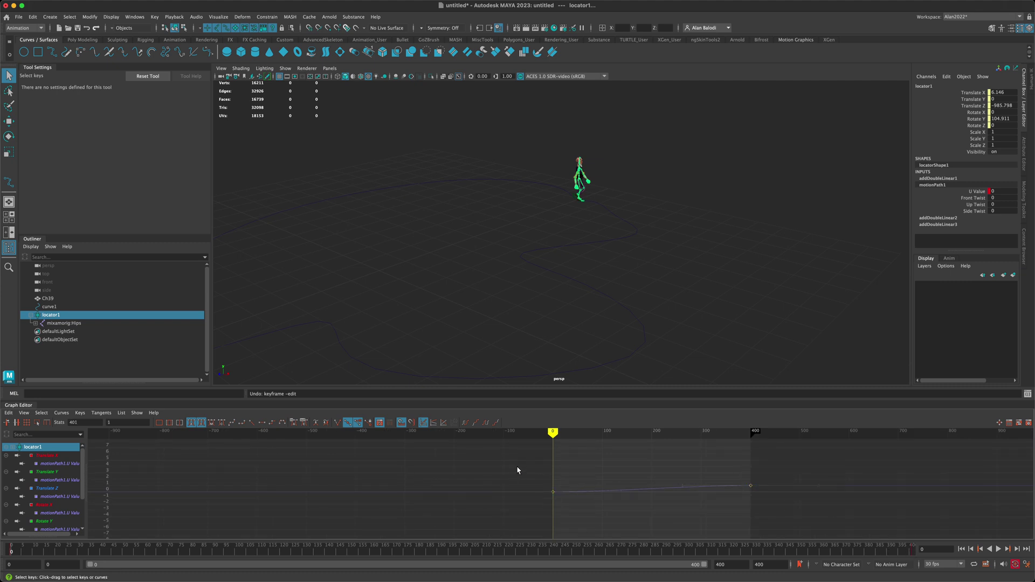
- Give the whole motion-path curve linear tangents and collapse the Graph Editor
left_click_drag(519, 462, 774, 507)
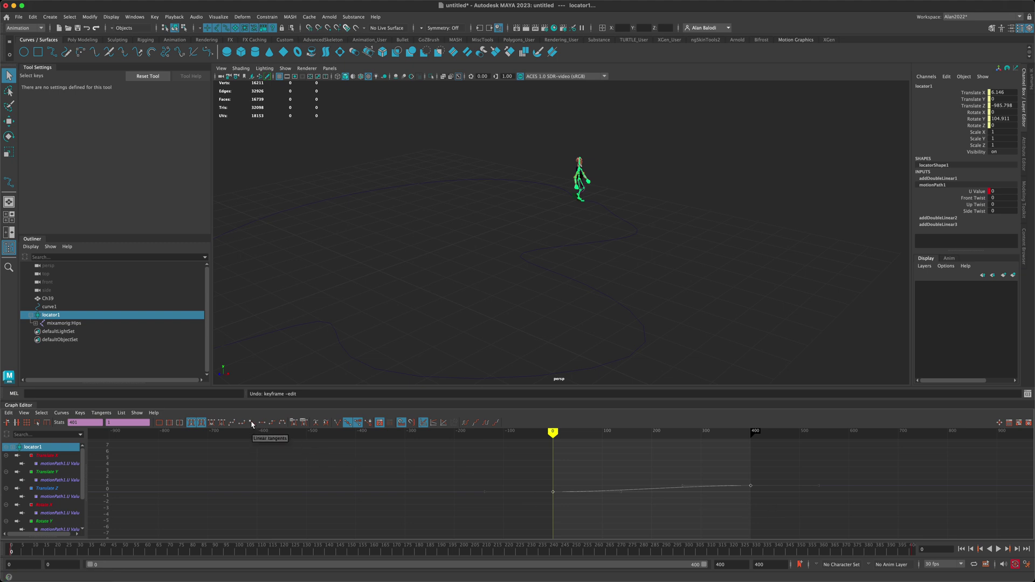
key("f")
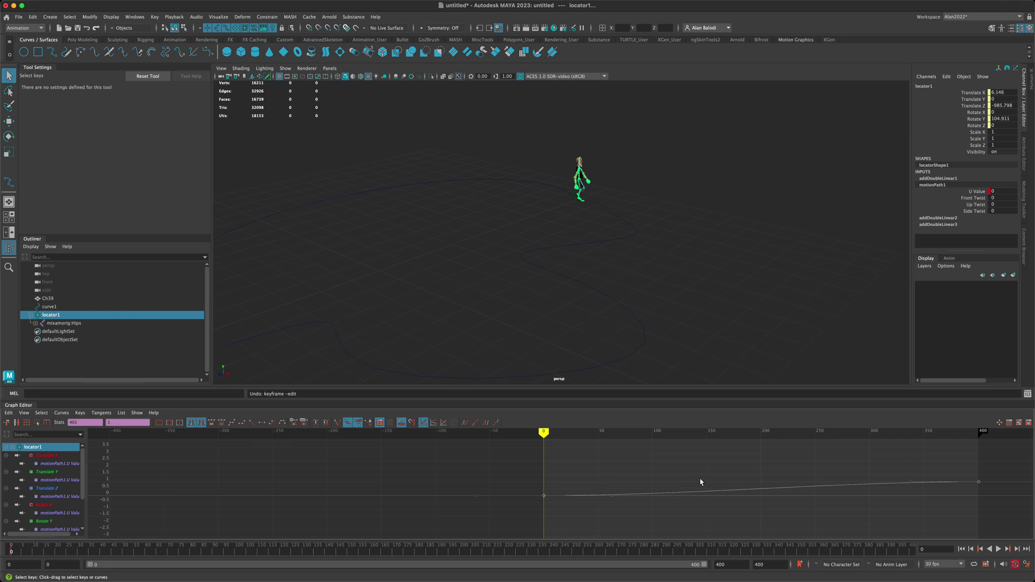
left_click(250, 422)
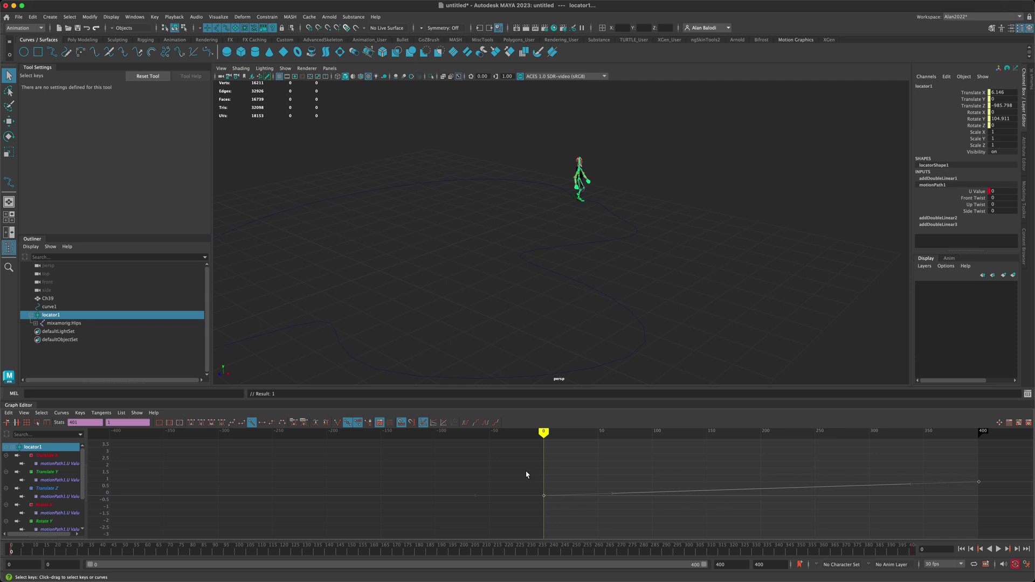
left_click_drag(199, 381, 199, 533)
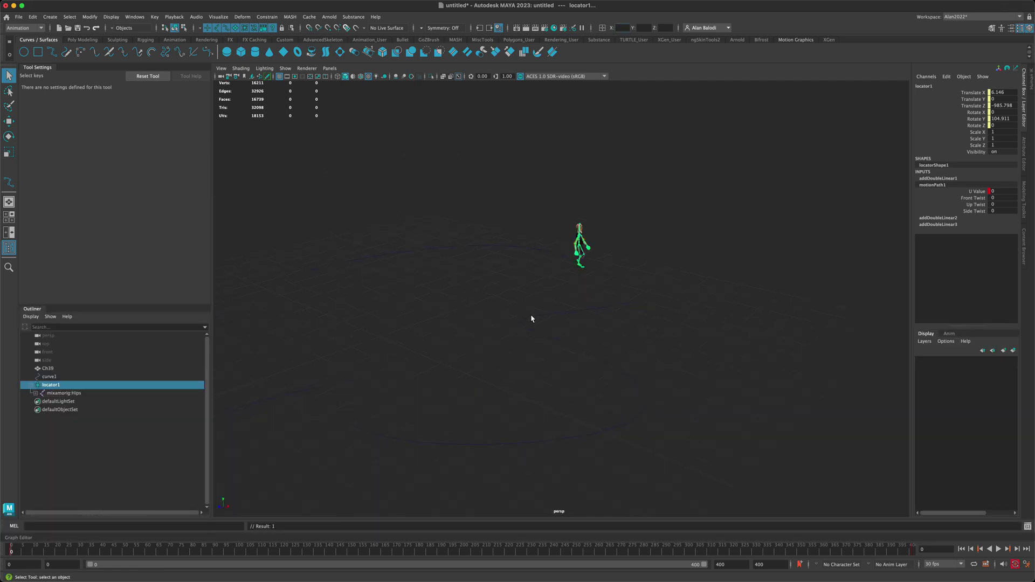
left_click_drag(671, 324, 656, 323, "alt")
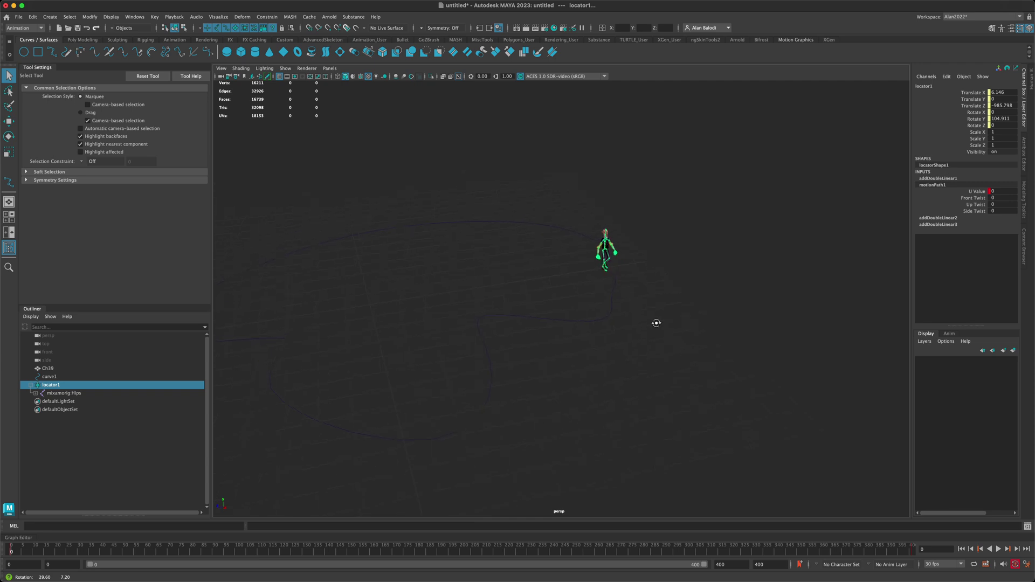
left_click_drag(452, 372, 468, 334, "alt")
left_click(998, 548)
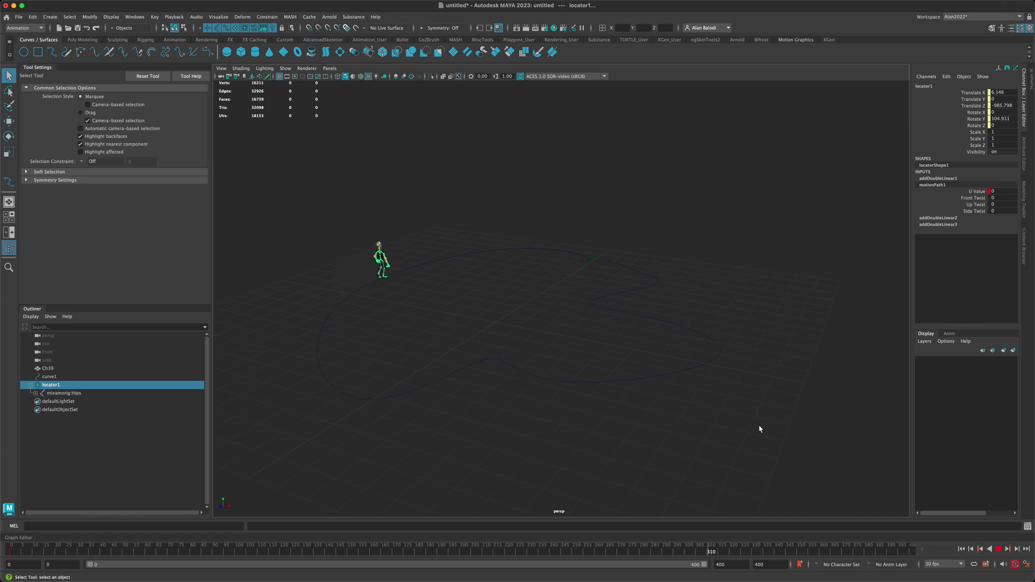
left_click_drag(760, 429, 628, 397, "alt")
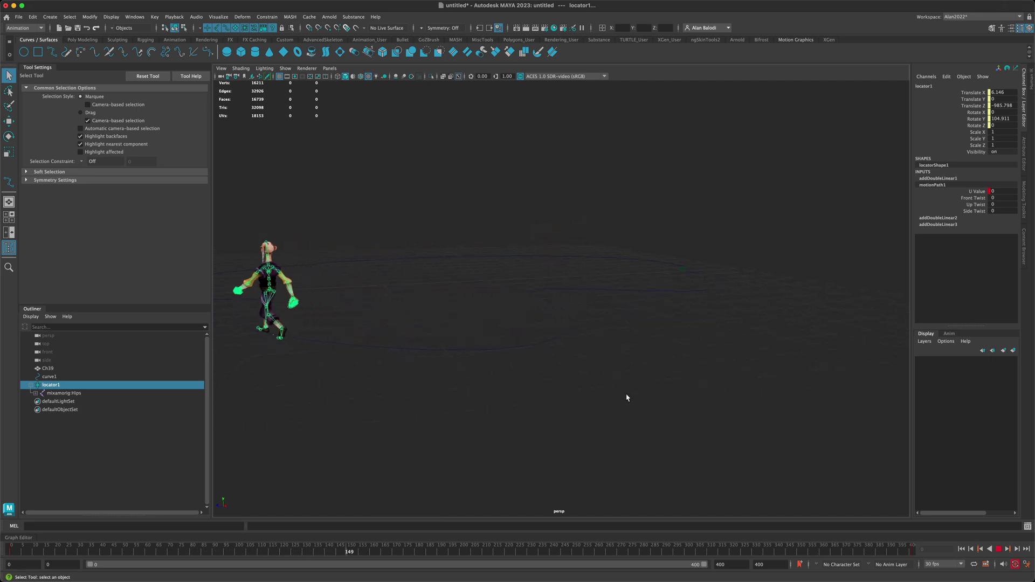
middle_click_drag(626, 397, 681, 403, "alt")
key("Escape")
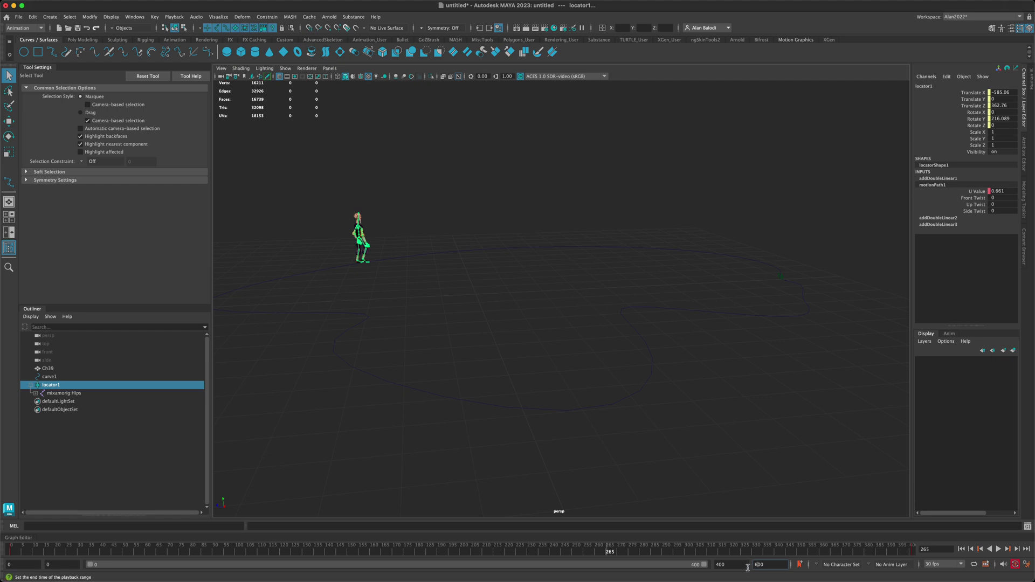
- Extend the animation and playback range to frame 600 and play the walk to check it
key("Return")
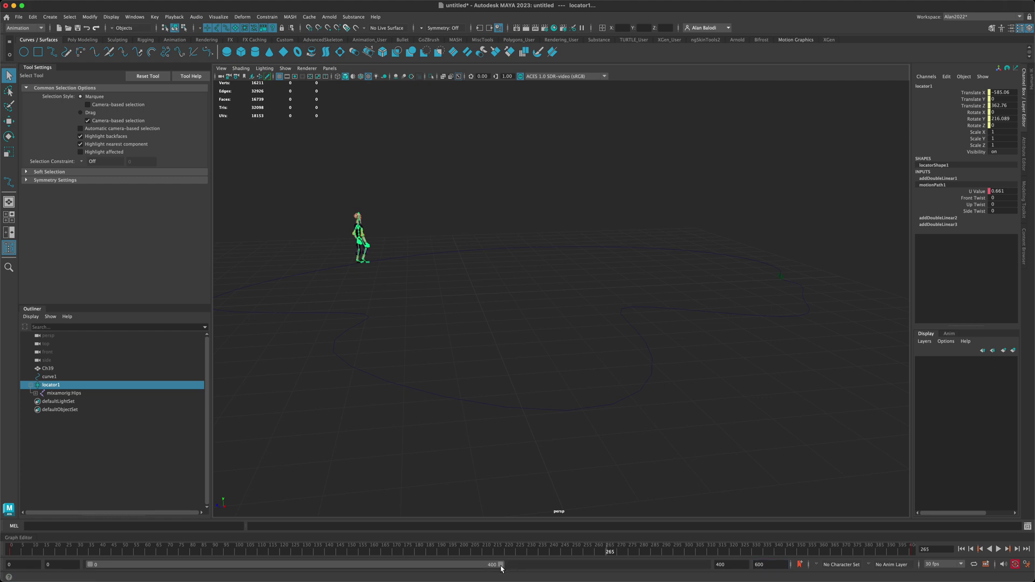
left_click_drag(501, 565, 703, 565)
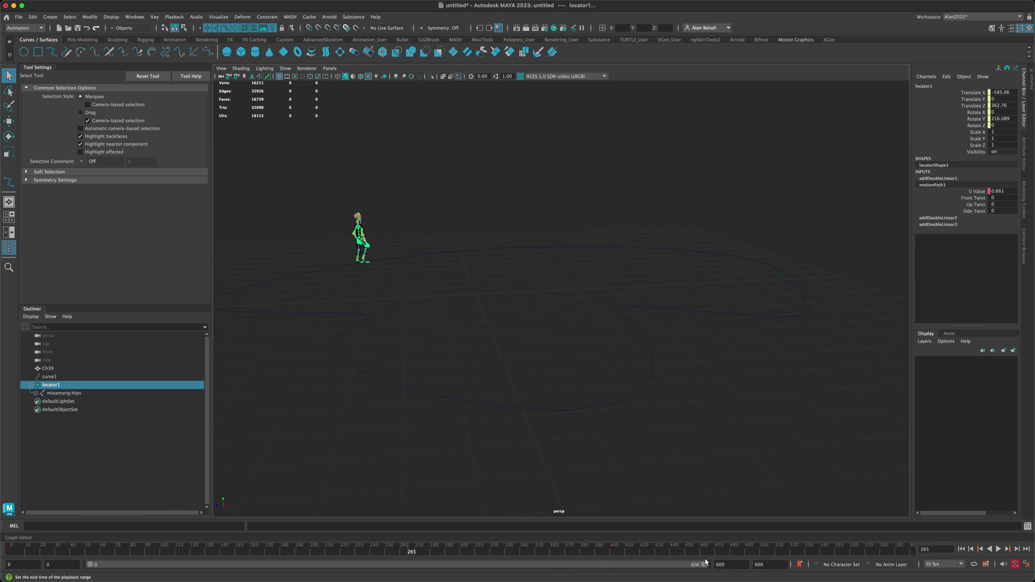
left_click(613, 550)
left_click_drag(612, 551, 911, 551)
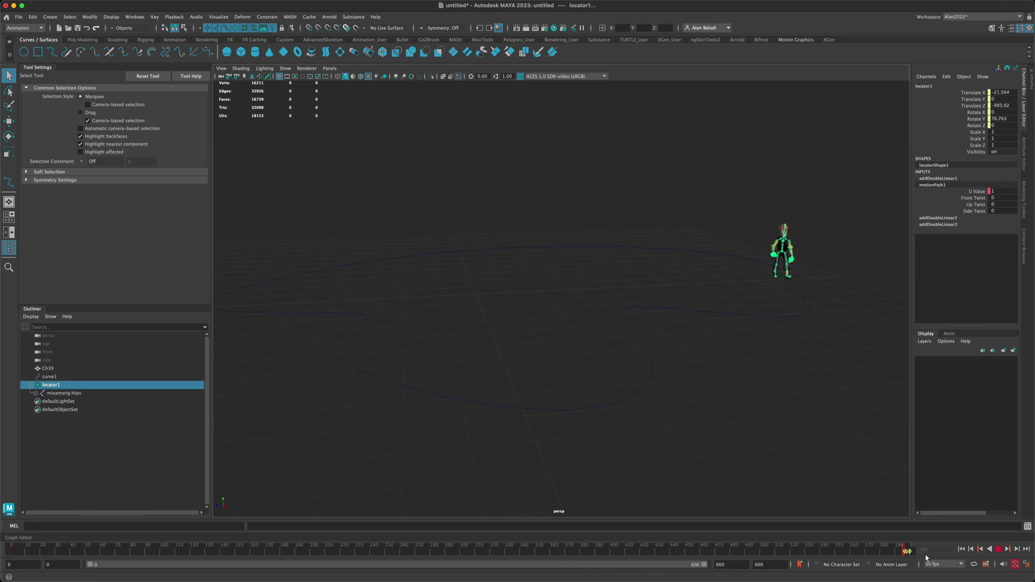
left_click(961, 549)
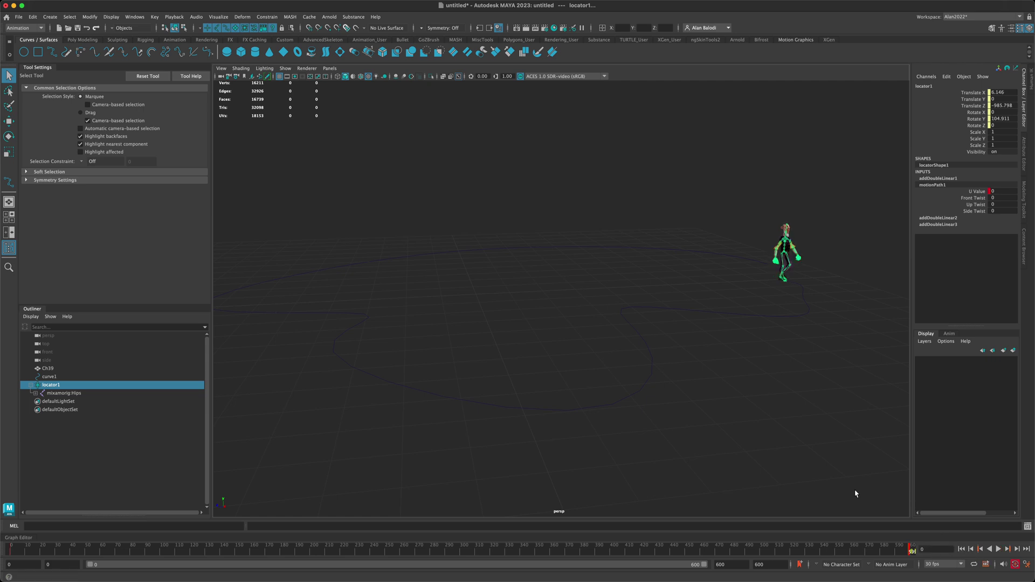
left_click(997, 548)
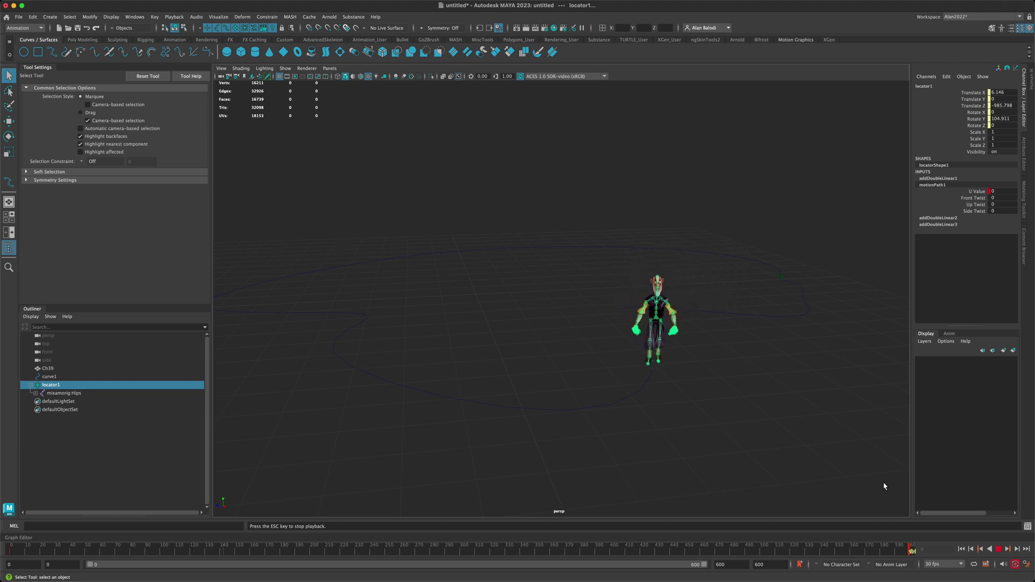
key("Escape")
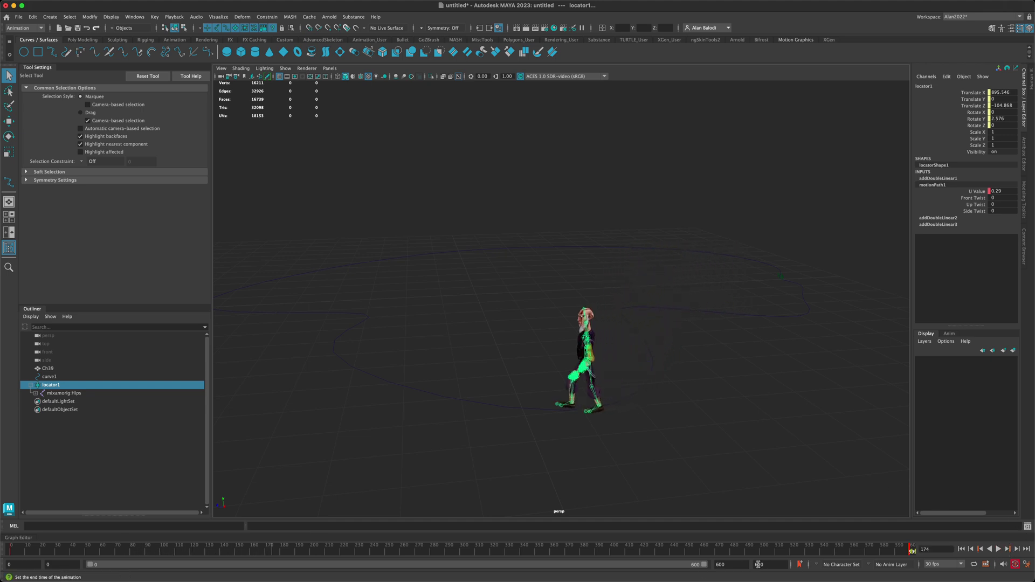
- Extend the range to frame 800, scrub to the end, and replay the walk
key("Return")
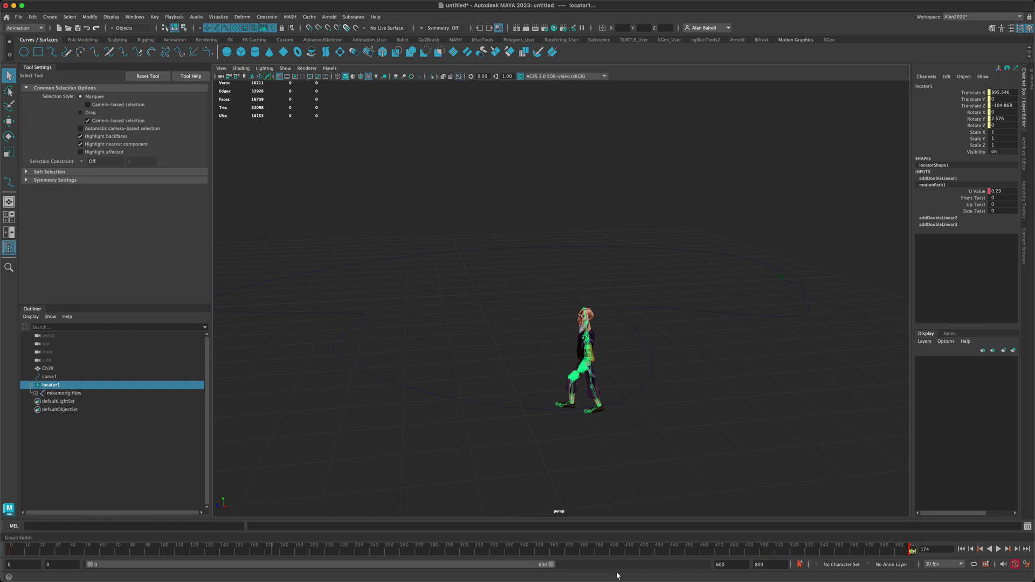
left_click_drag(551, 566, 724, 568)
left_click(689, 552)
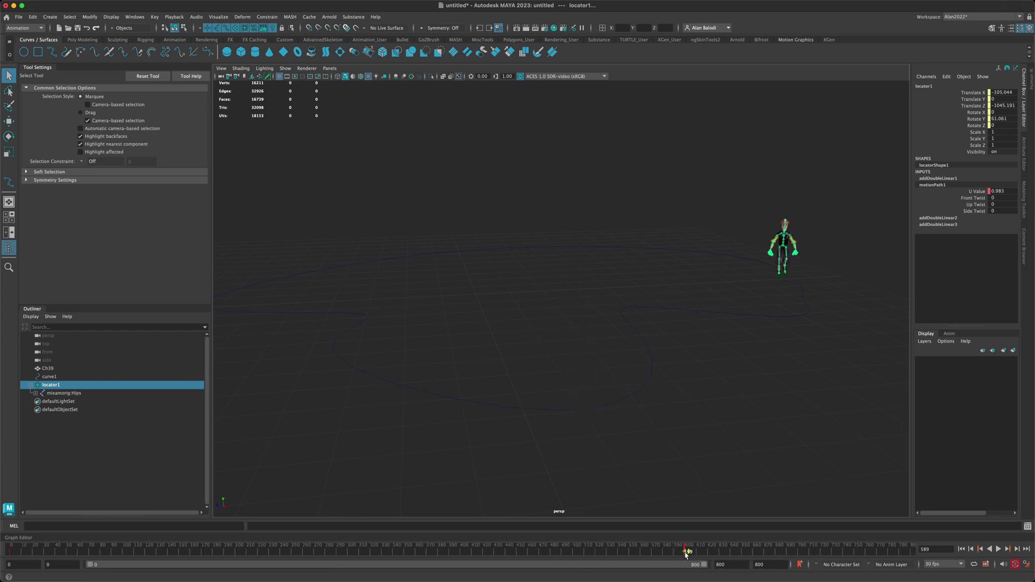
left_click(684, 552)
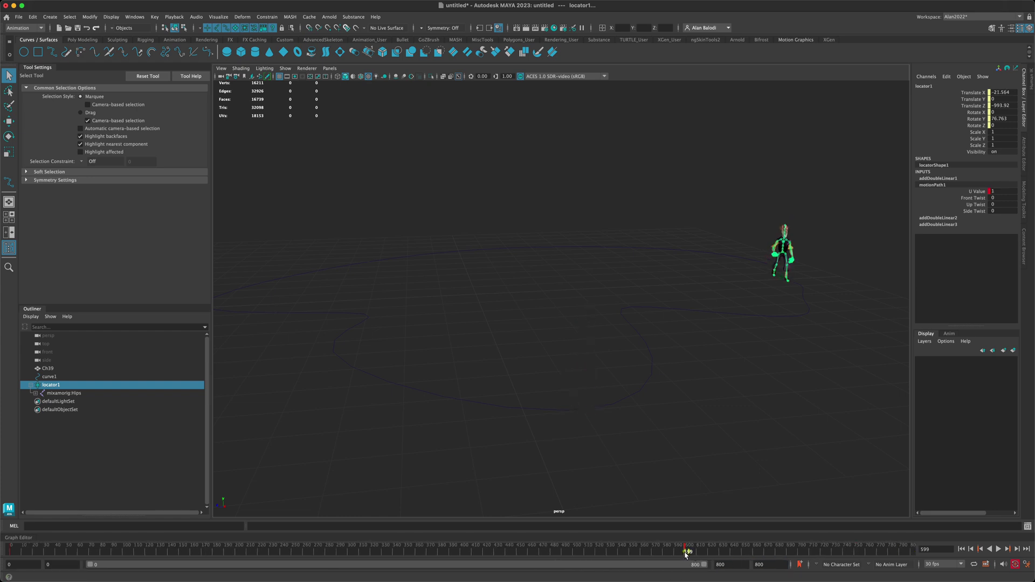
left_click_drag(697, 552, 925, 552)
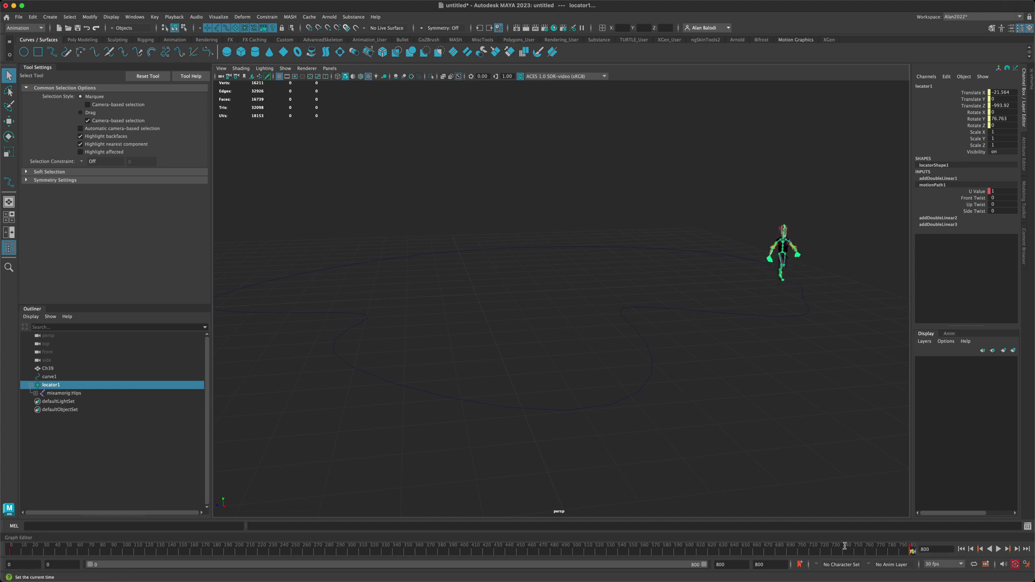
left_click(961, 549)
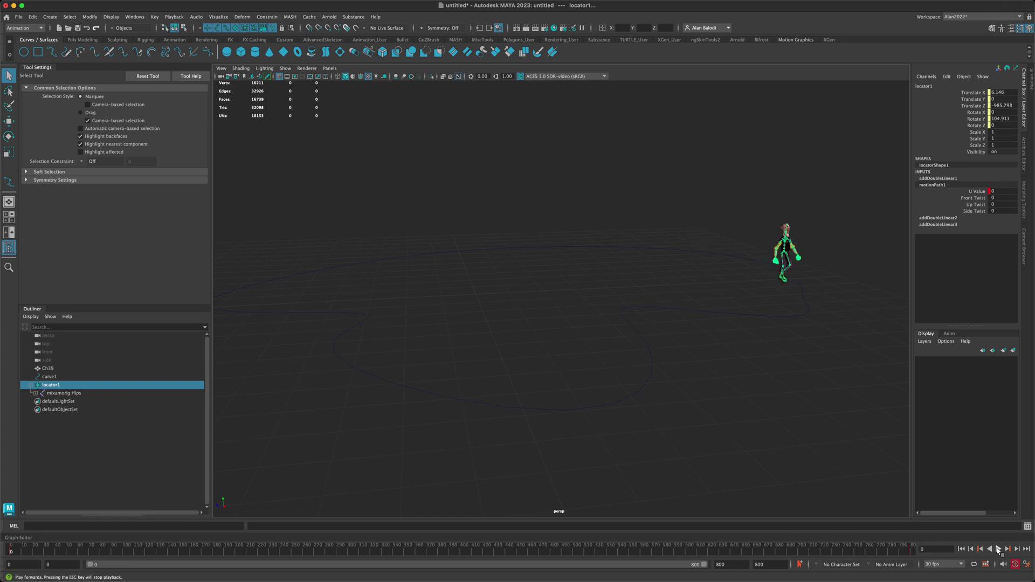
left_click(998, 548)
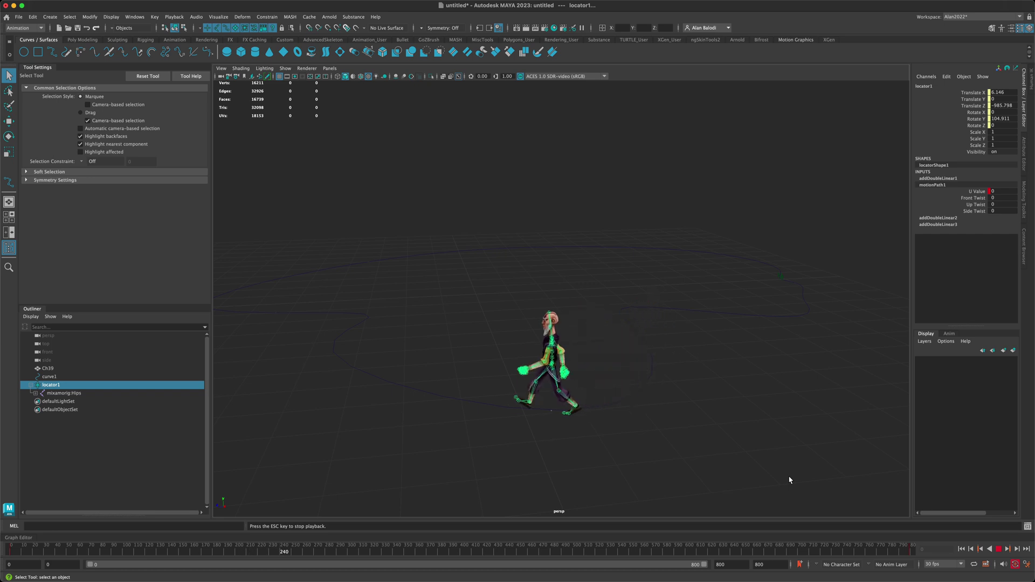
key("Escape")
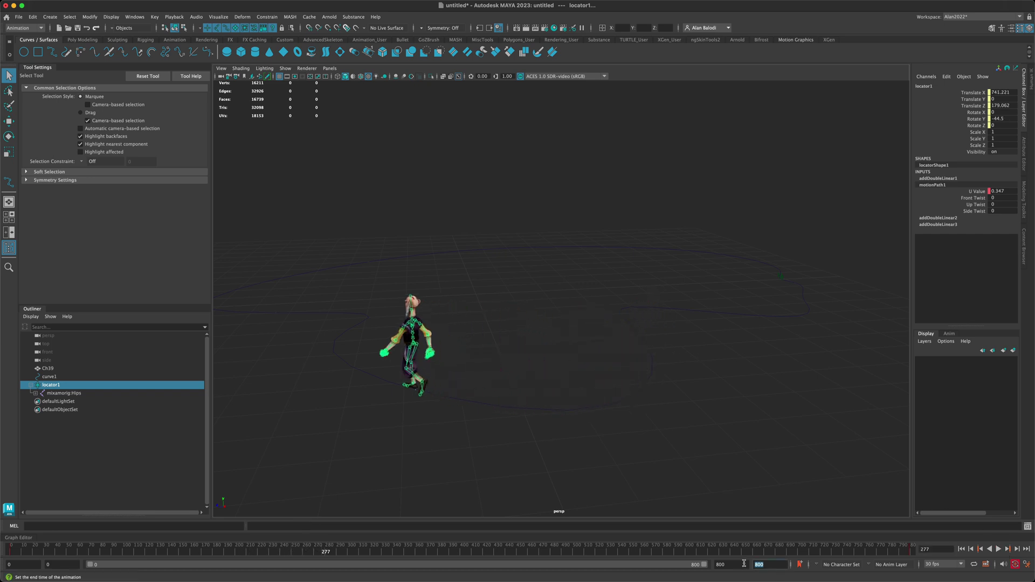
- Set the animation end to 900, widen the playback range, and scrub the final frames
key("Return")
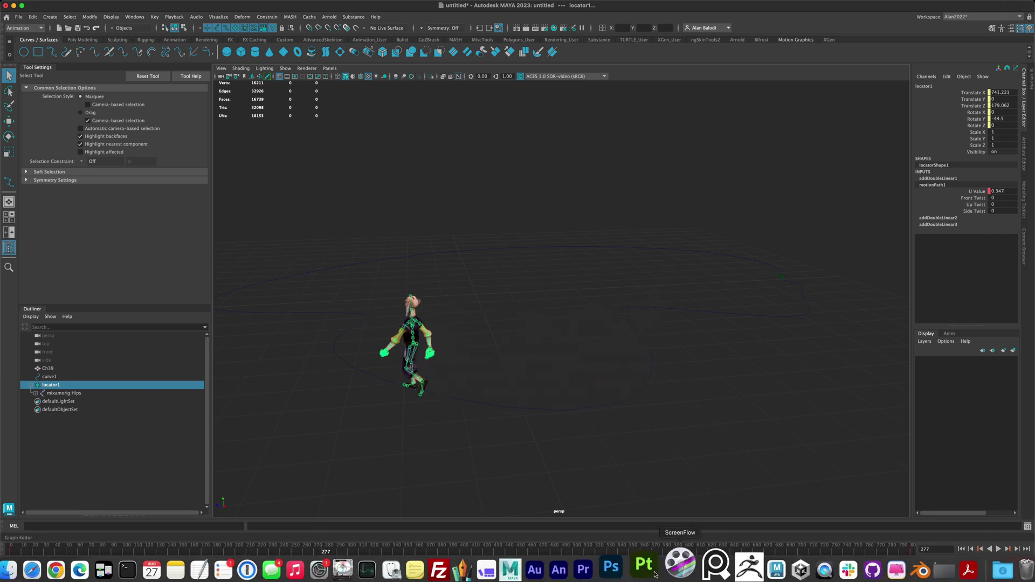
left_click_drag(641, 563, 716, 565)
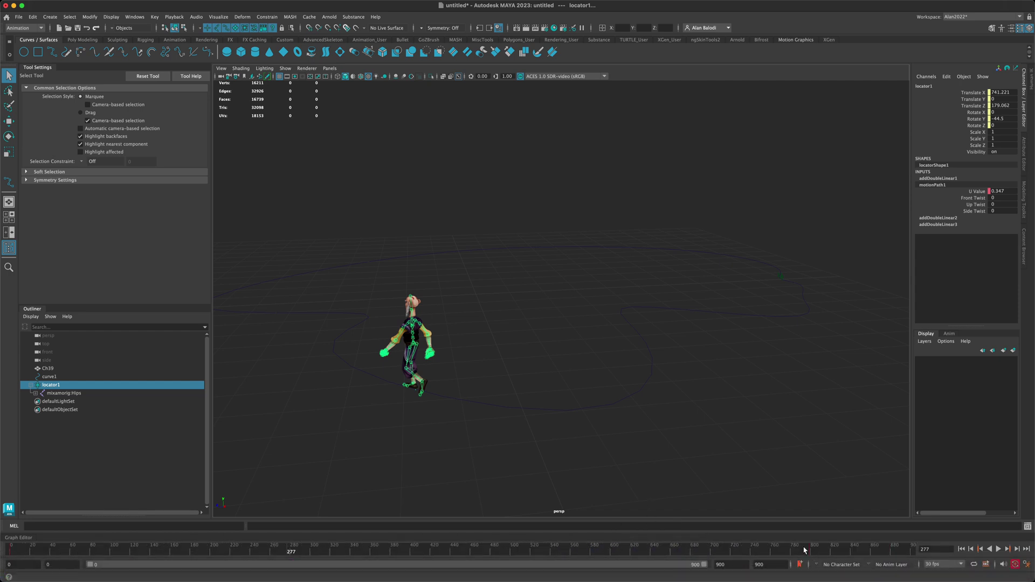
left_click(810, 552)
left_click_drag(908, 550, 911, 550)
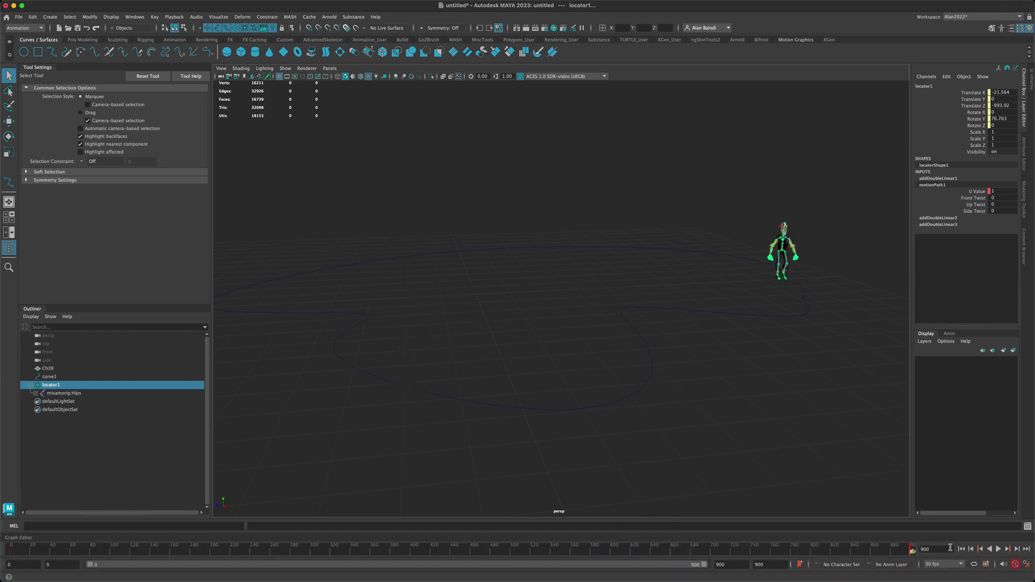
left_click(815, 548)
- Play the walk from frame 0 and zoom out to see the whole path
left_click(960, 549)
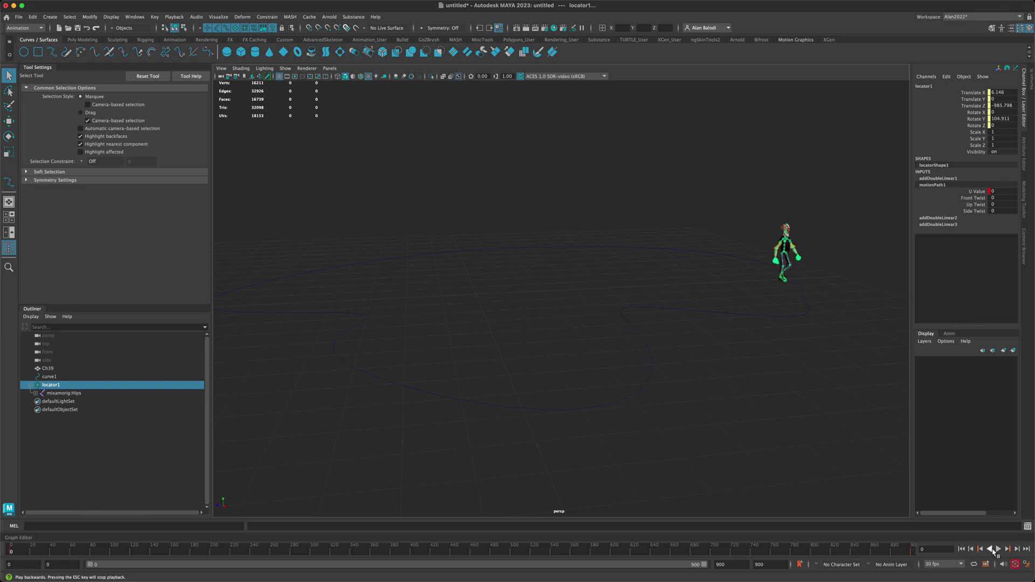
left_click(996, 550)
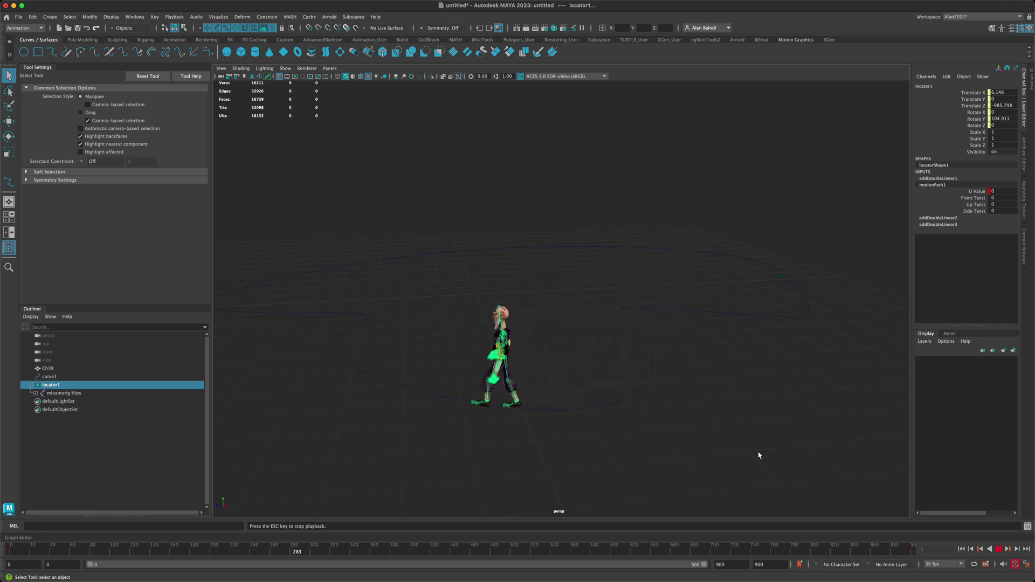
left_click_drag(753, 452, 525, 431, "alt")
left_click(517, 436)
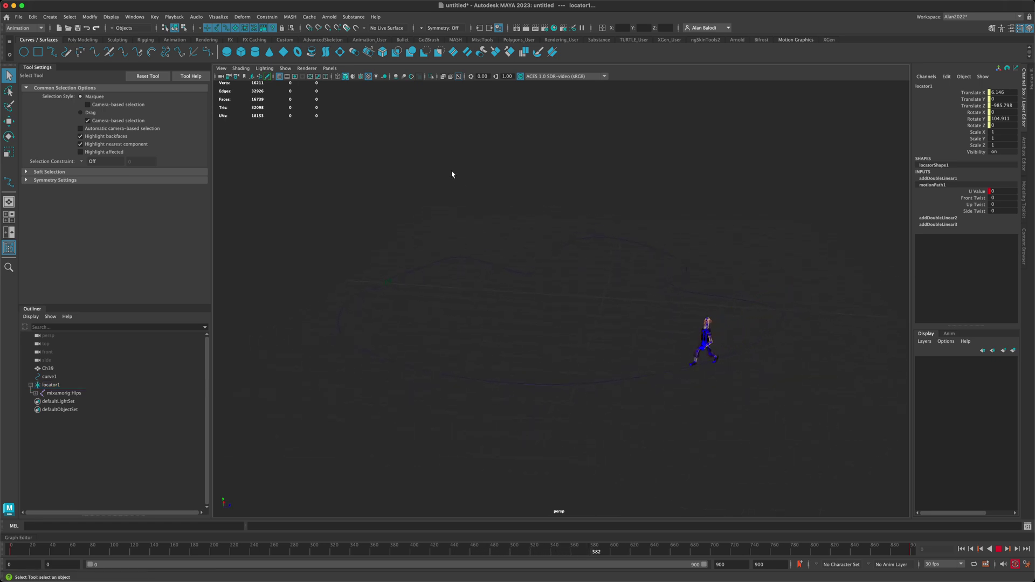
- Turn off Joints in the viewport's Show menu and orbit around the walking character
left_click(285, 69)
left_click(293, 203)
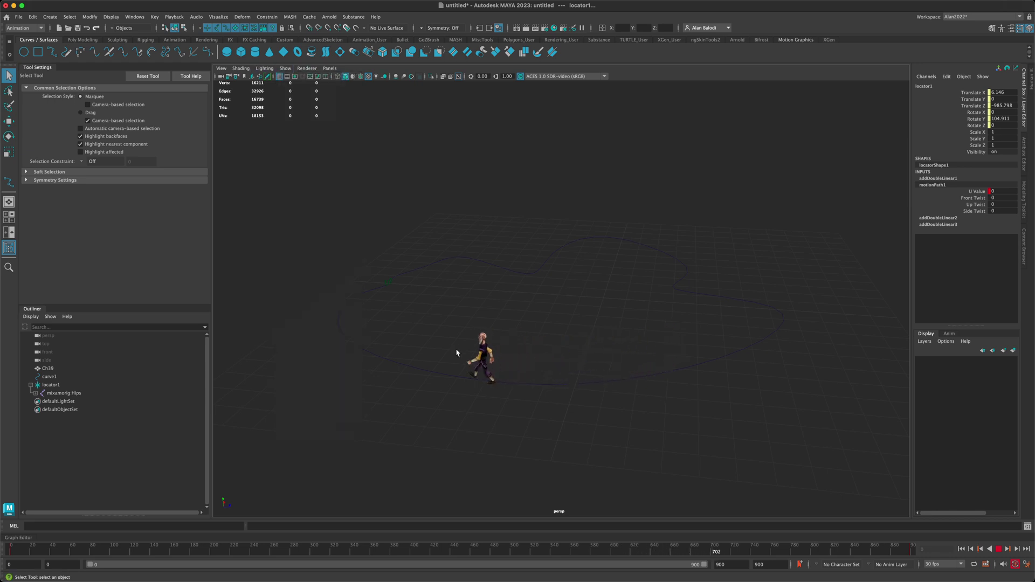
left_click_drag(469, 386, 490, 386, "alt")
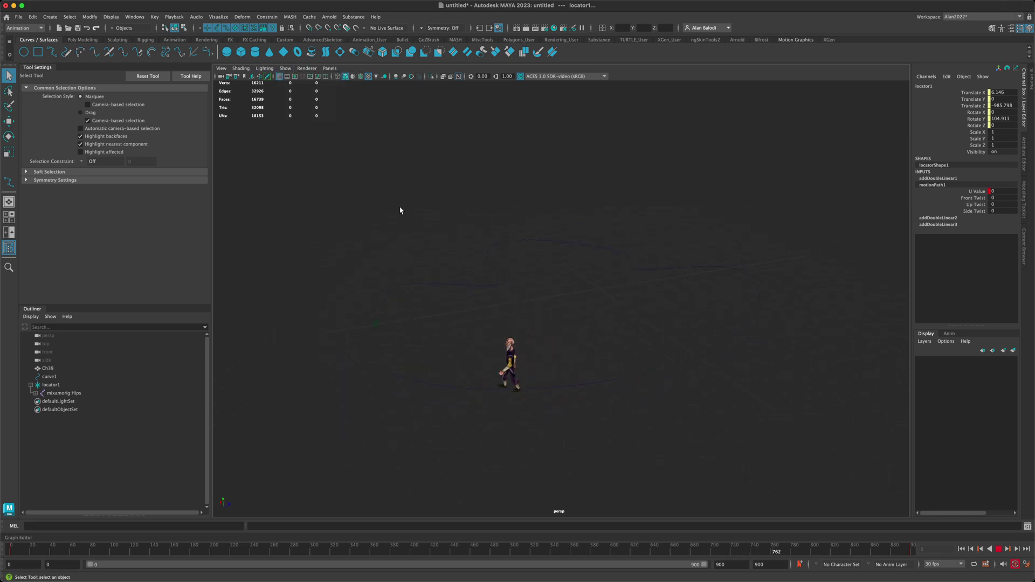
left_click(285, 69)
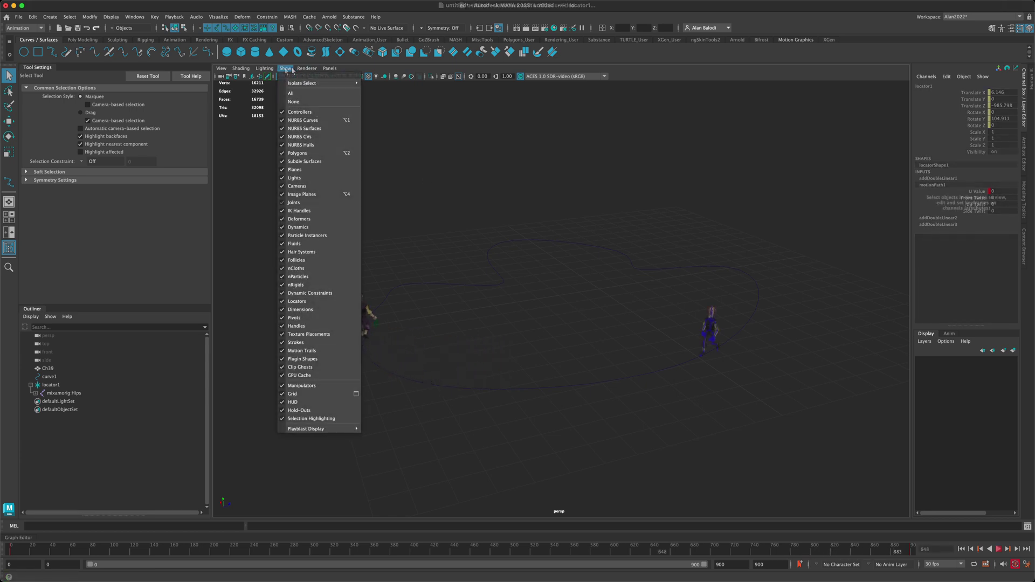
- Set the viewport Show filter to None, then enable only Polygons
left_click(294, 102)
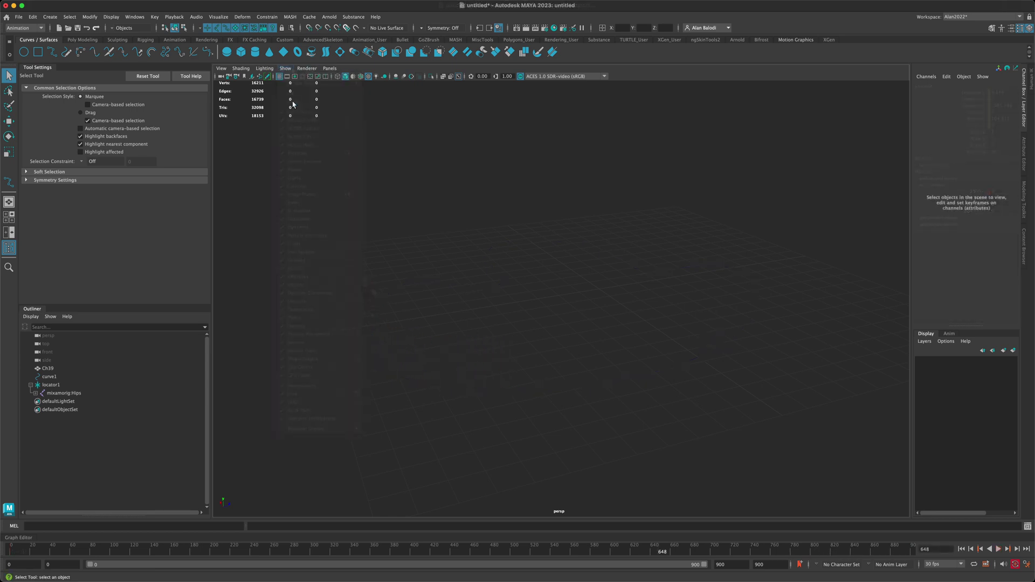
left_click(285, 68)
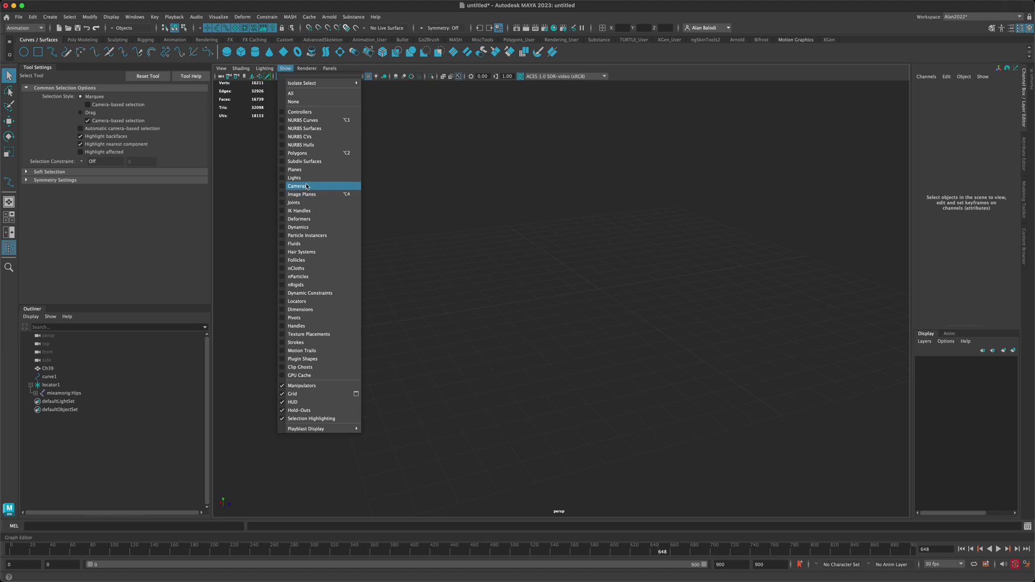
left_click(286, 153)
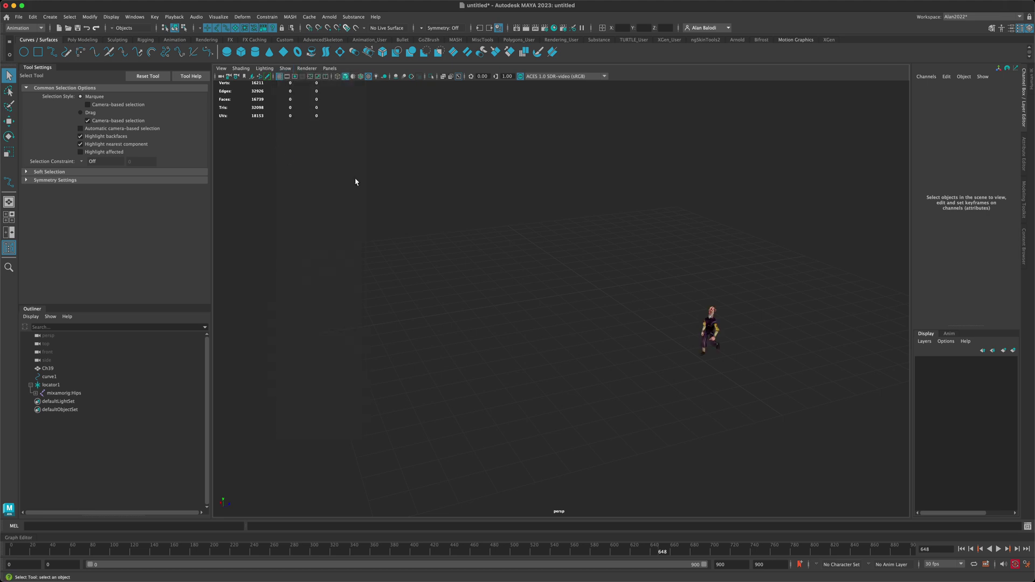
- Play the walk and orbit the camera, toggling the grid off and back on
left_click(997, 549)
left_click_drag(711, 418, 712, 416, "alt")
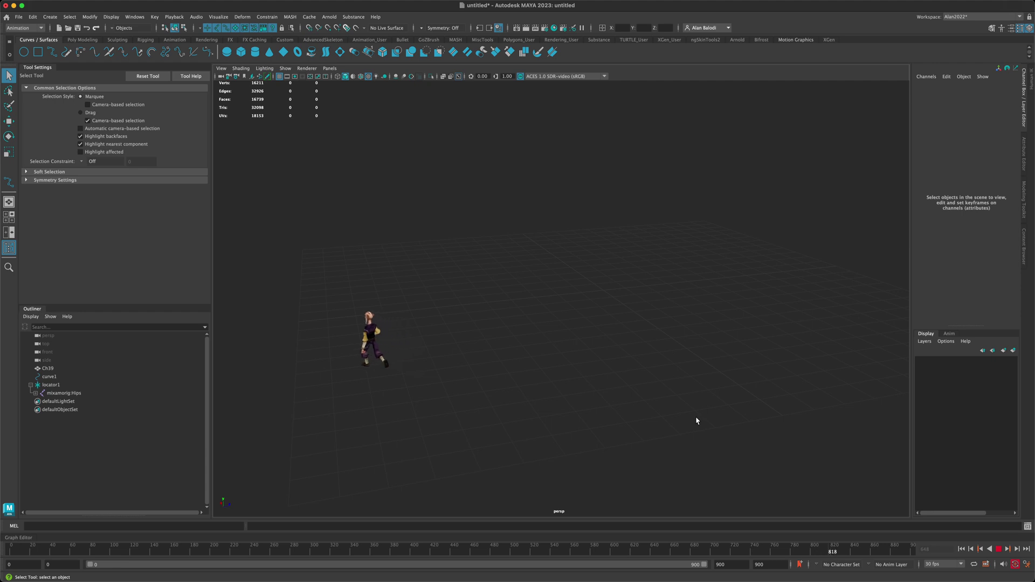
left_click_drag(694, 419, 619, 413, "alt")
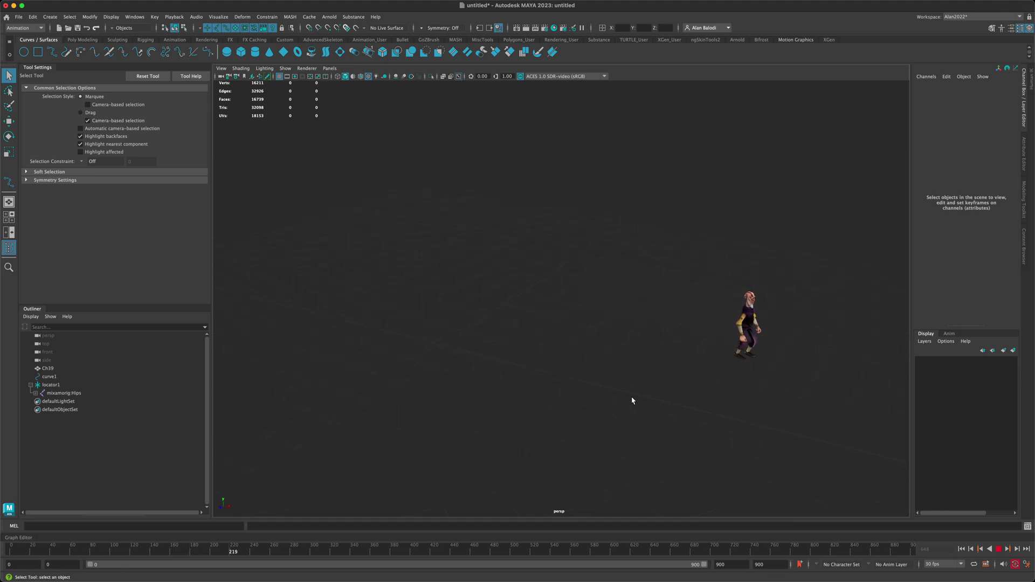
left_click(280, 77)
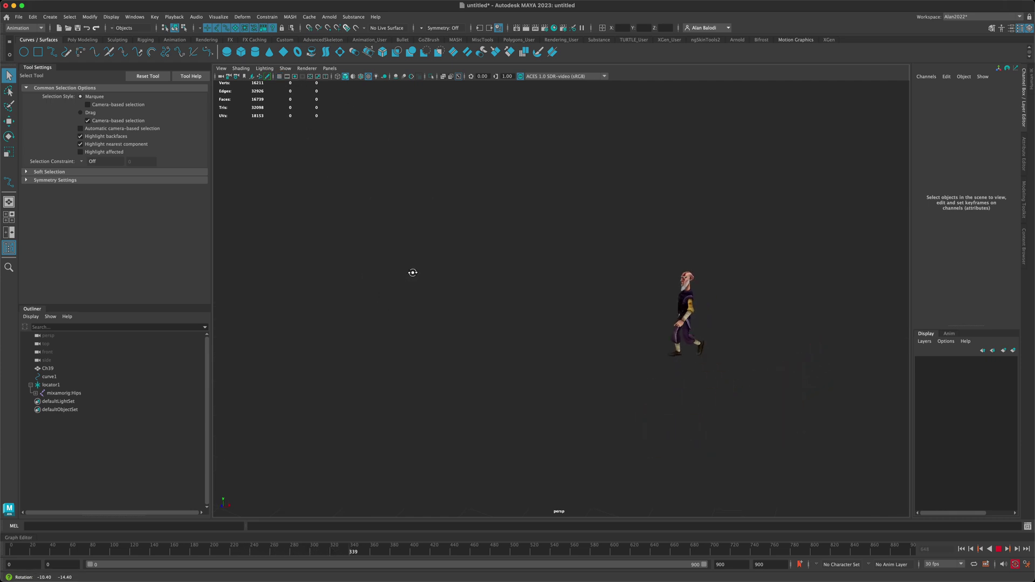
left_click(280, 76)
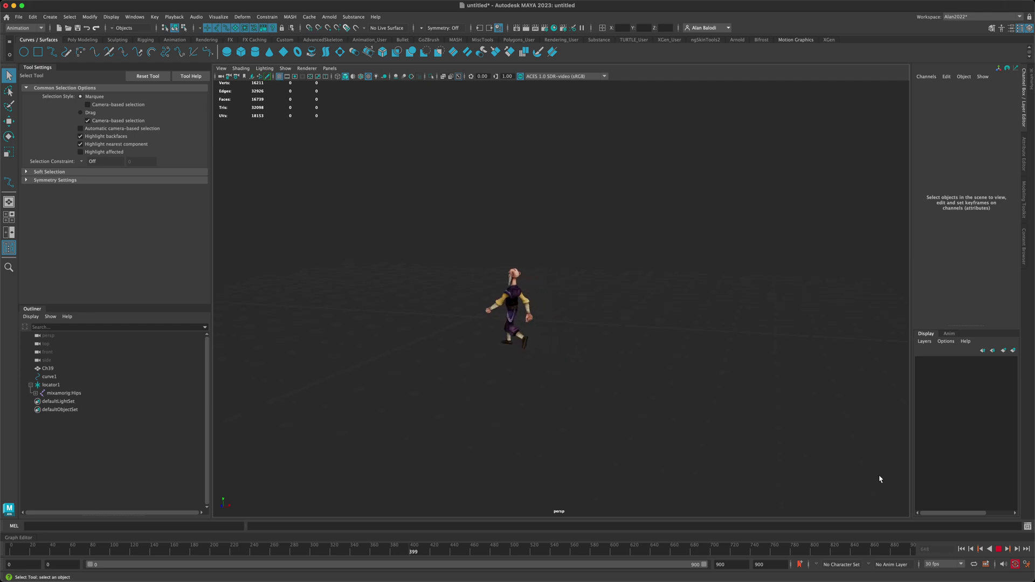
left_click_drag(626, 403, 626, 399, "alt")
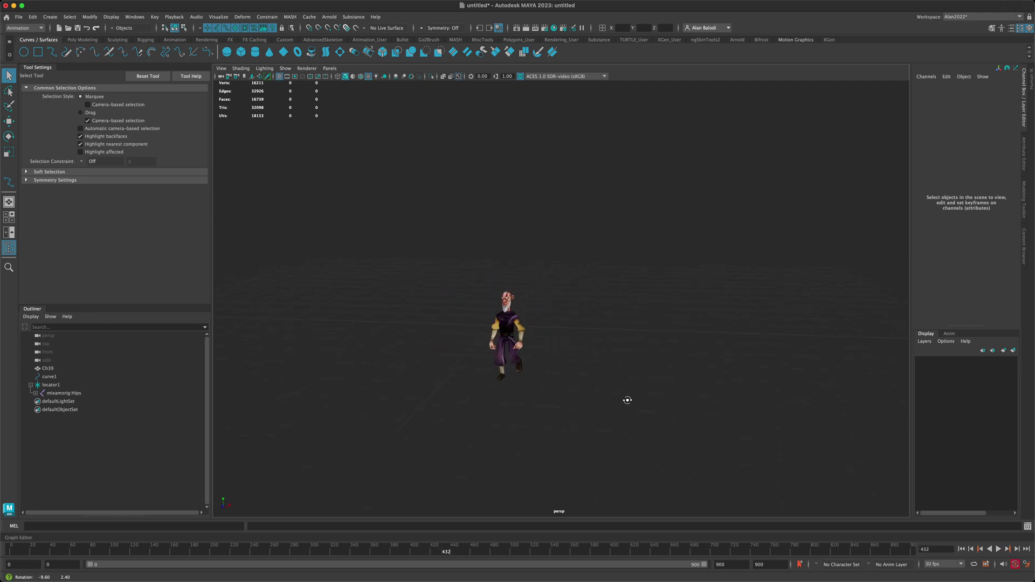
- Create a Camera and Aim and enable Cameras in the viewport Show menu
left_click(54, 17)
mouse_move(135, 72)
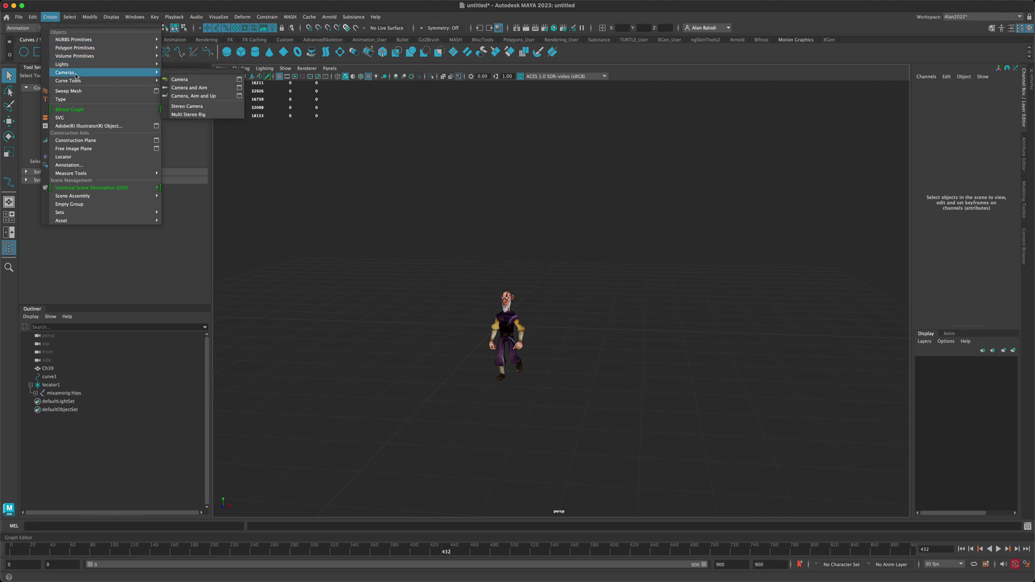
left_click(203, 90)
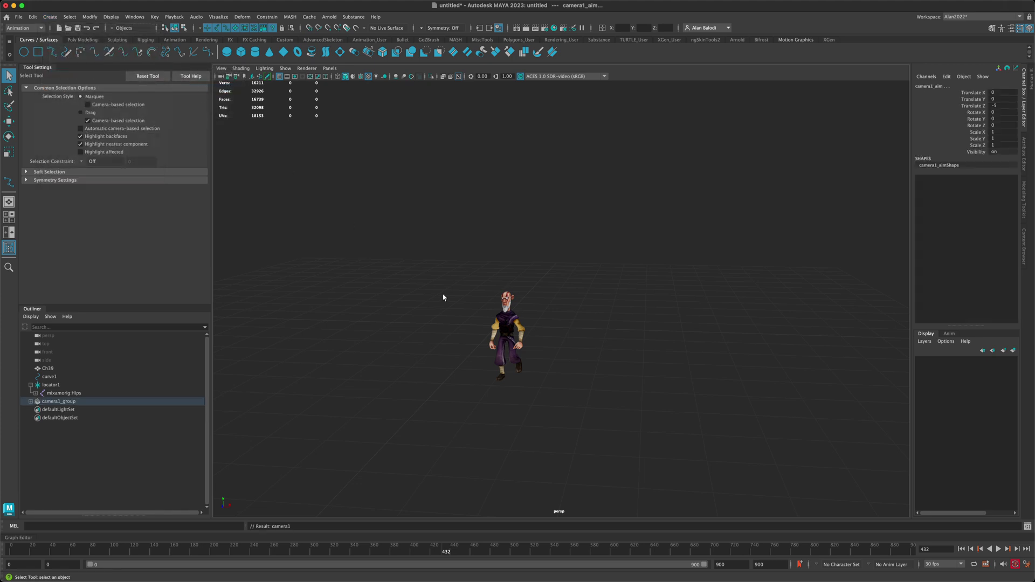
mouse_move(443, 296)
left_mouse_down("alt")
mouse_move(455, 305)
mouse_move(441, 309)
left_mouse_up("alt")
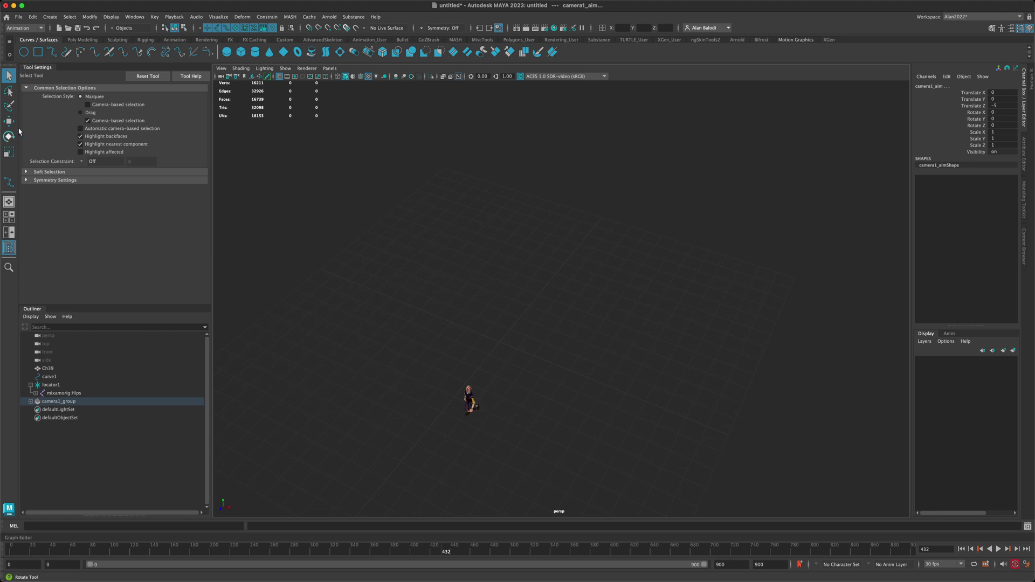
left_click(282, 68)
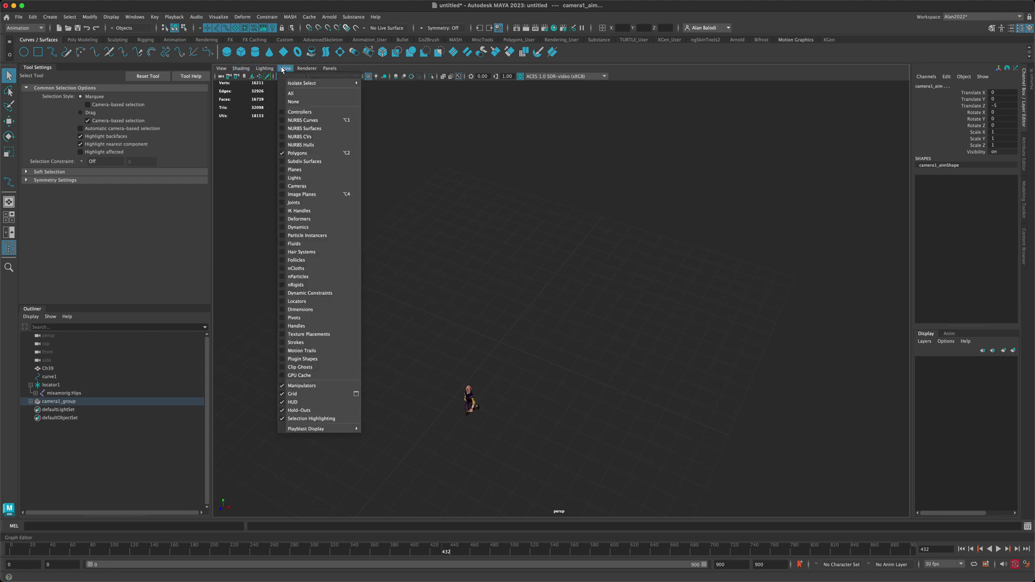
left_click(308, 186)
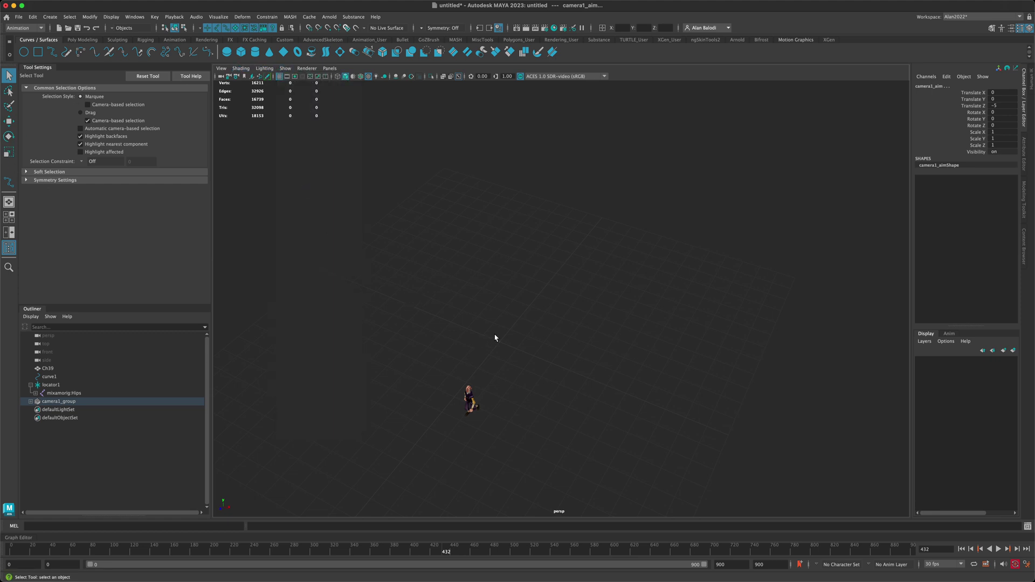
- Scale camera1_group to about 92.299, then expand it and select camera1_aim
left_click(67, 403)
left_click(9, 152)
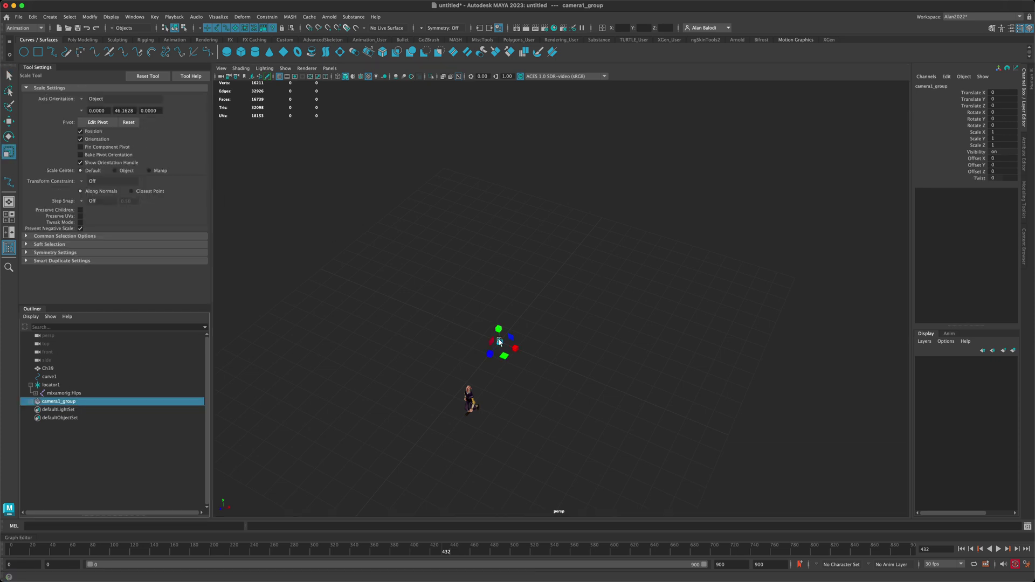
left_click_drag(500, 342, 591, 261)
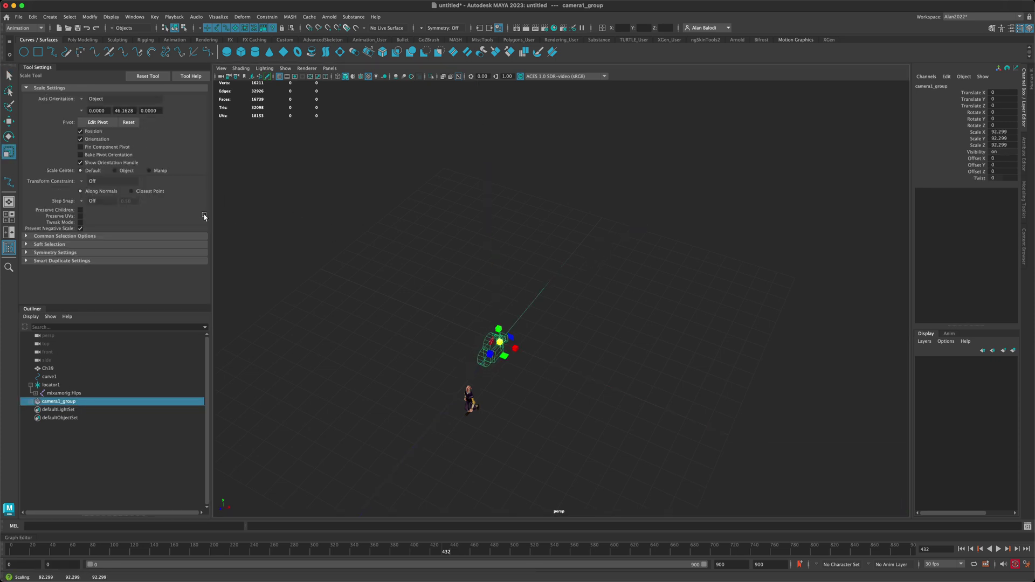
left_click(8, 123)
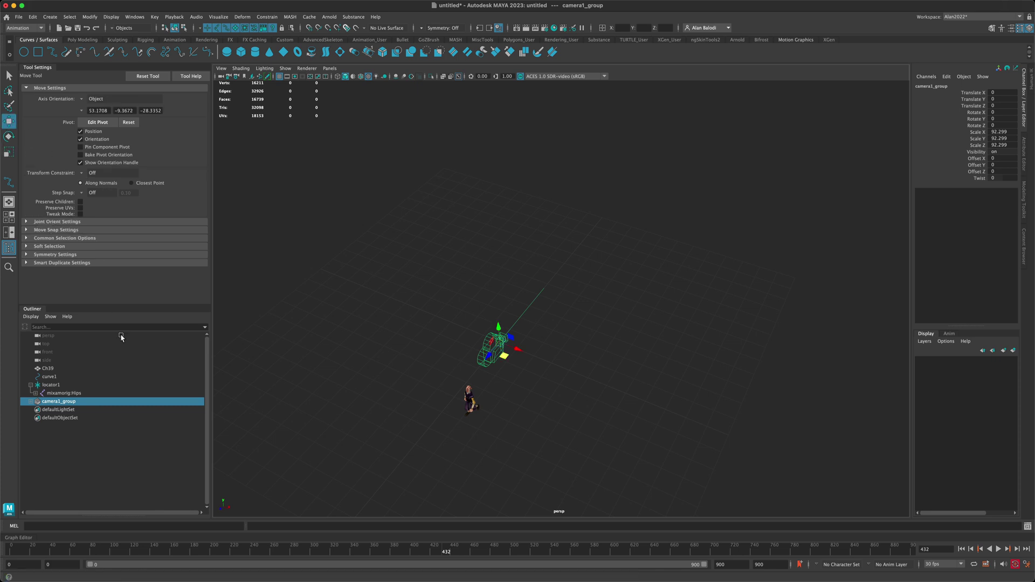
left_click(32, 401)
left_click(61, 418)
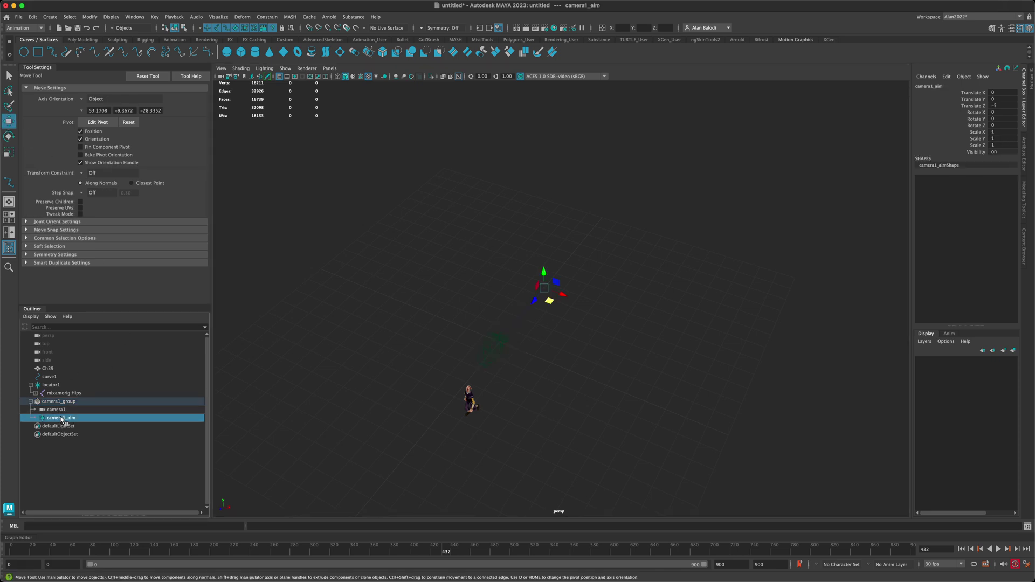
- Nudge camera1_aim along X, then parent it under locator1 in the Outliner
left_click_drag(565, 299, 594, 312)
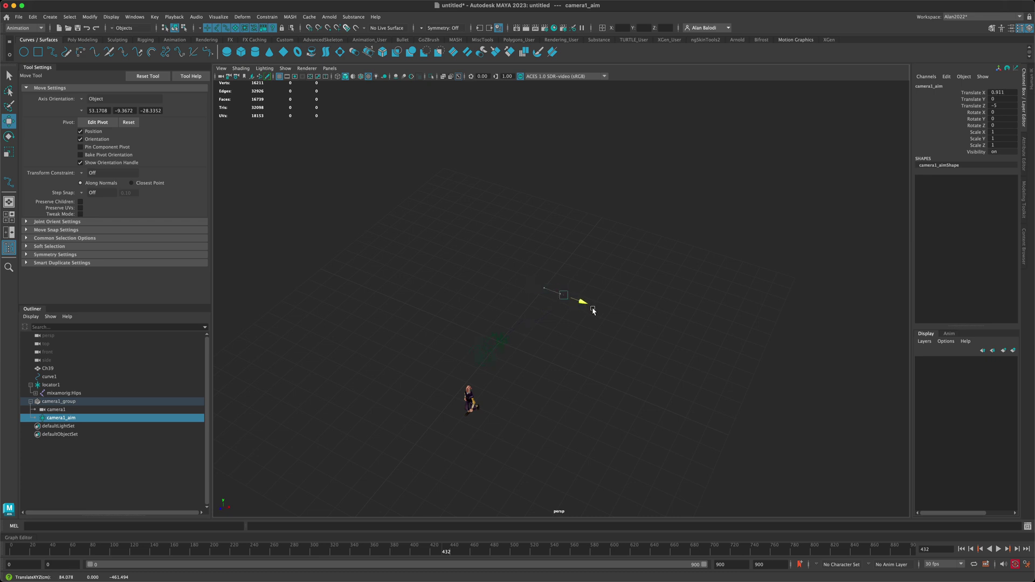
left_click(56, 410)
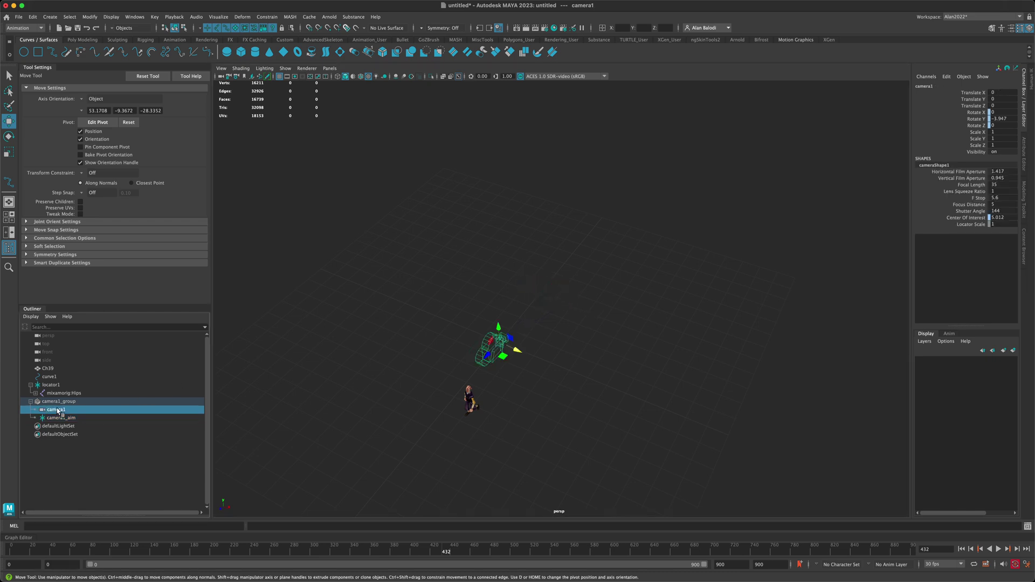
left_click(68, 418)
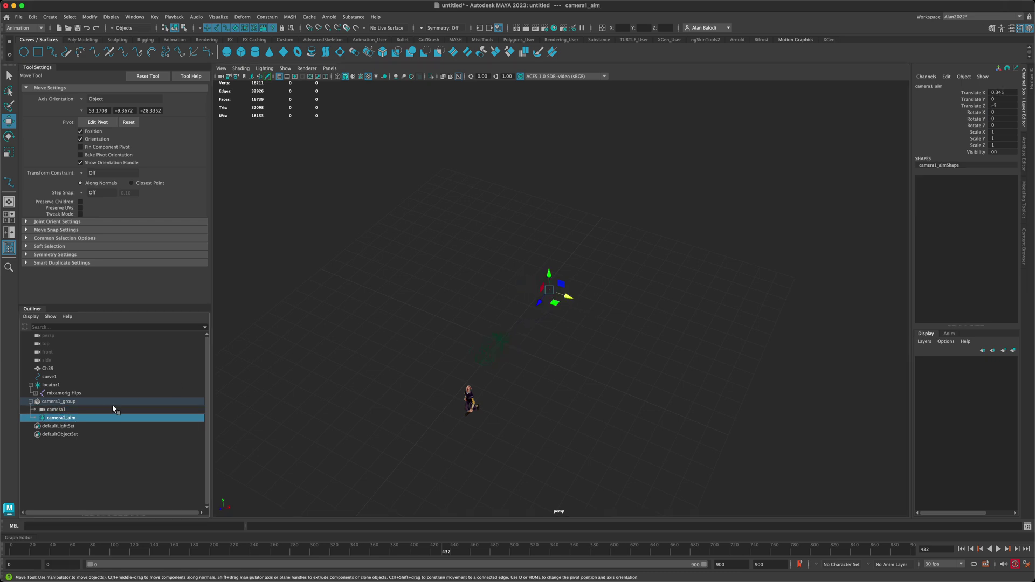
left_click_drag(64, 420, 60, 386)
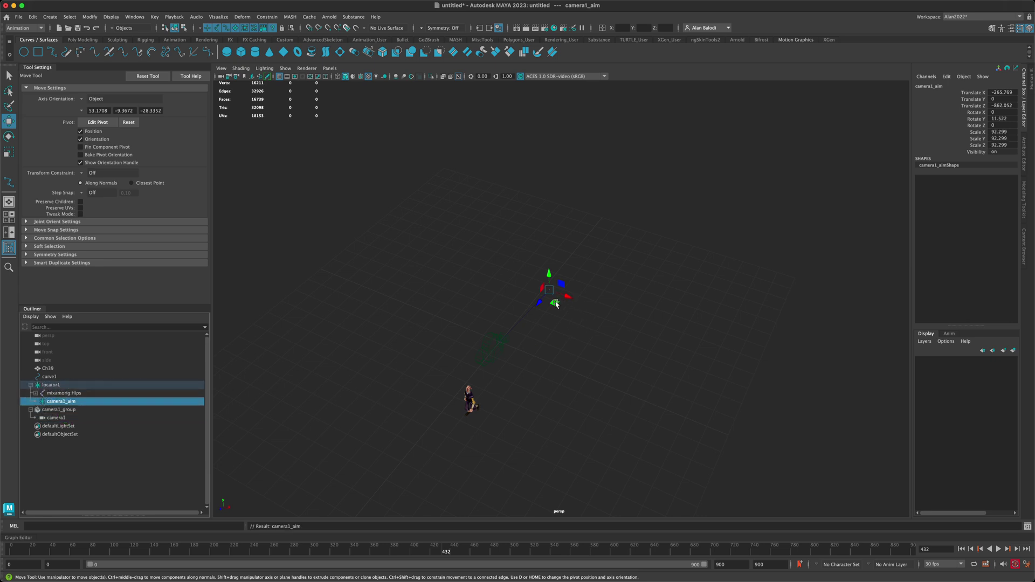
- Move camera1_aim onto the walking character at chest height (Translate Y 92.422)
left_click_drag(556, 305, 531, 360)
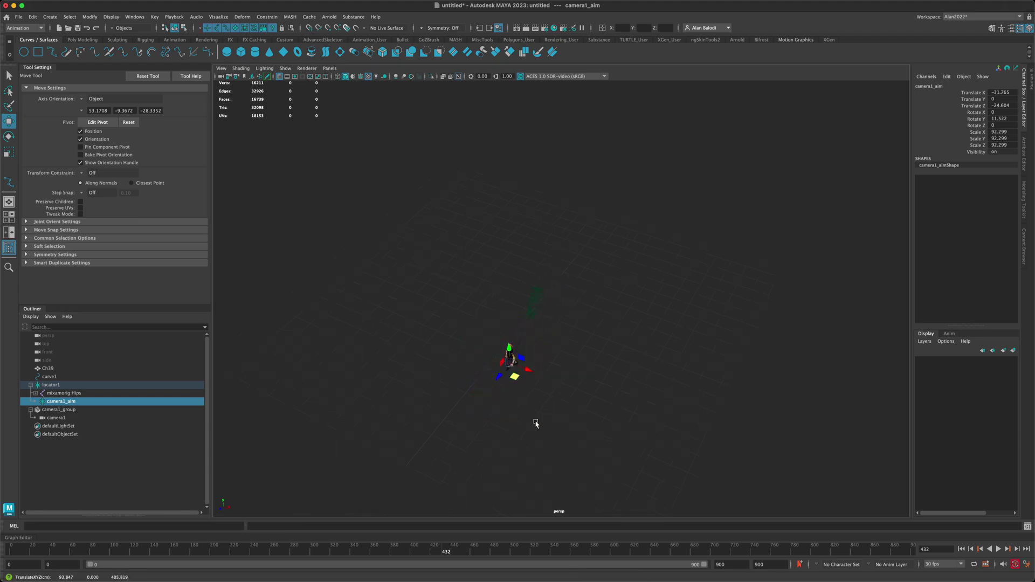
left_click_drag(561, 418, 536, 424, "alt")
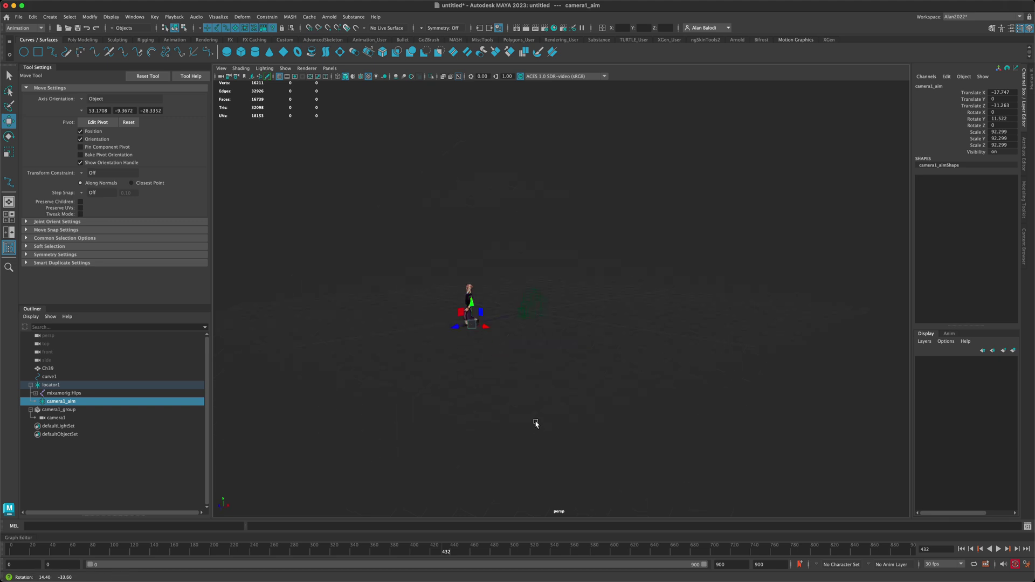
middle_click_drag(485, 415, 559, 409, "alt")
scroll(559, 409, "up", 5)
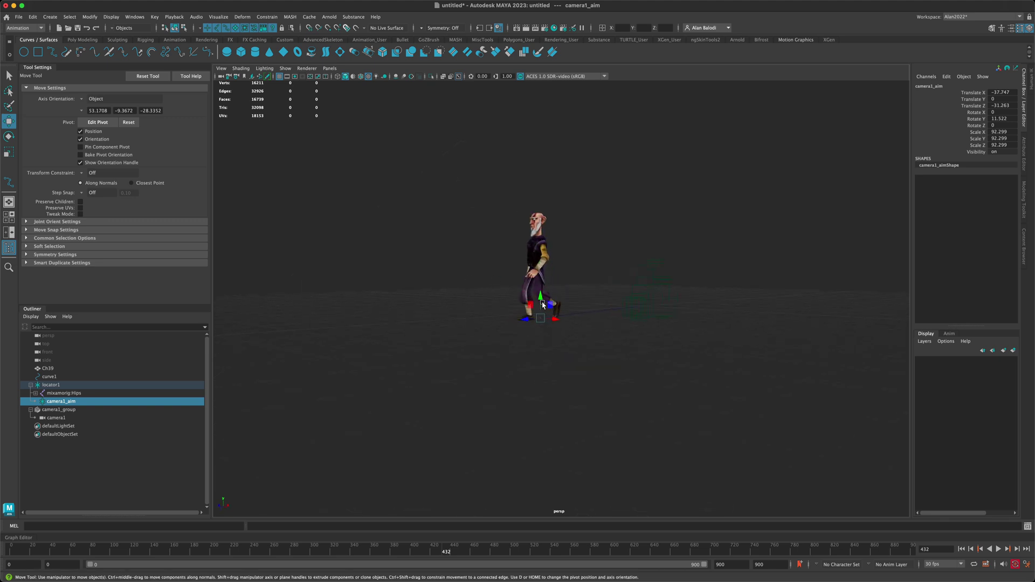
left_click_drag(542, 305, 541, 293)
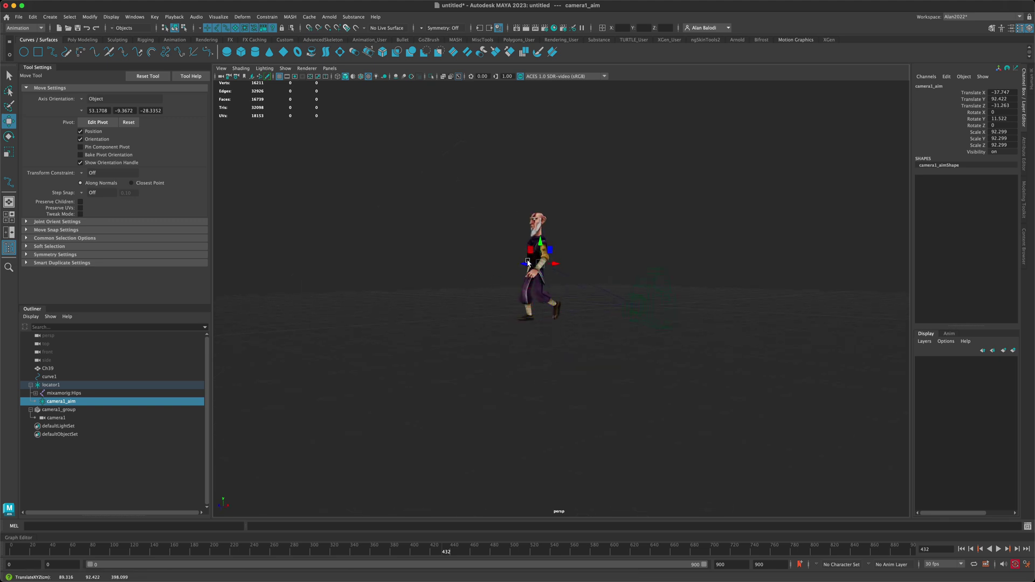
left_click_drag(488, 292, 485, 300, "alt")
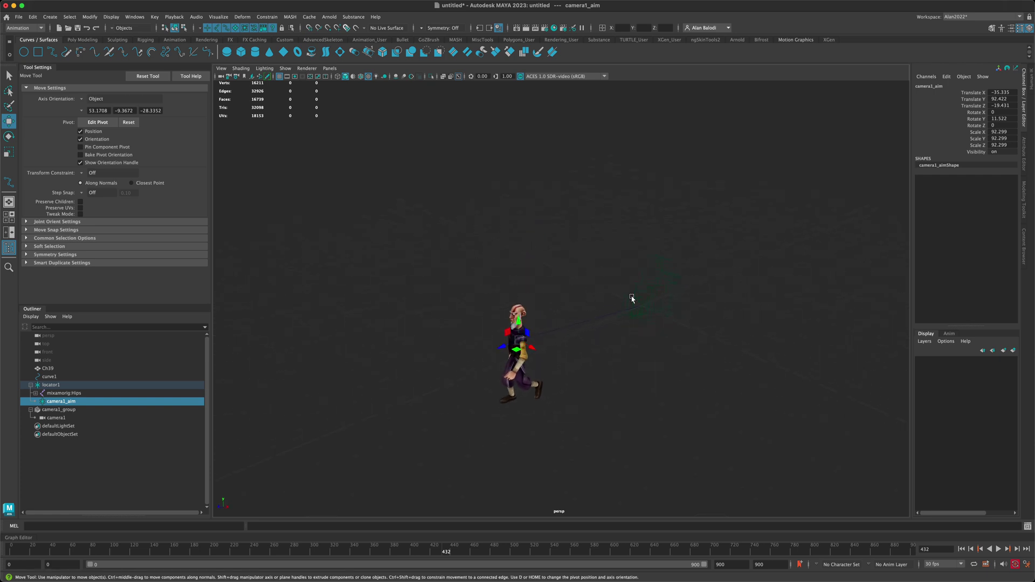
left_click(661, 280)
left_click(659, 277)
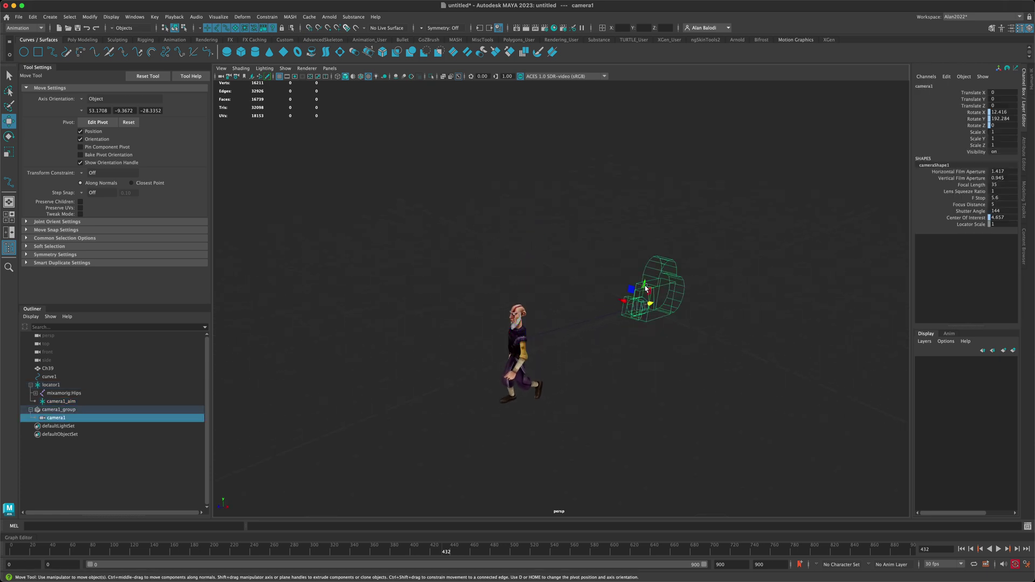
- Raise camera1 to Translate Y 1.493 beside the character, still aimed through camera1_aim
left_click_drag(645, 288, 673, 305)
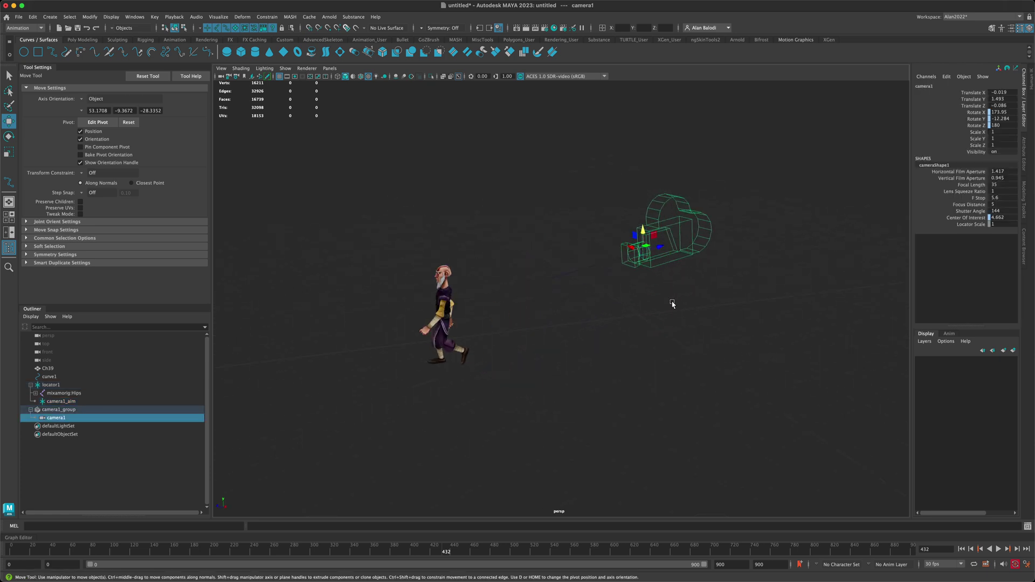
scroll(672, 304, "down", 5)
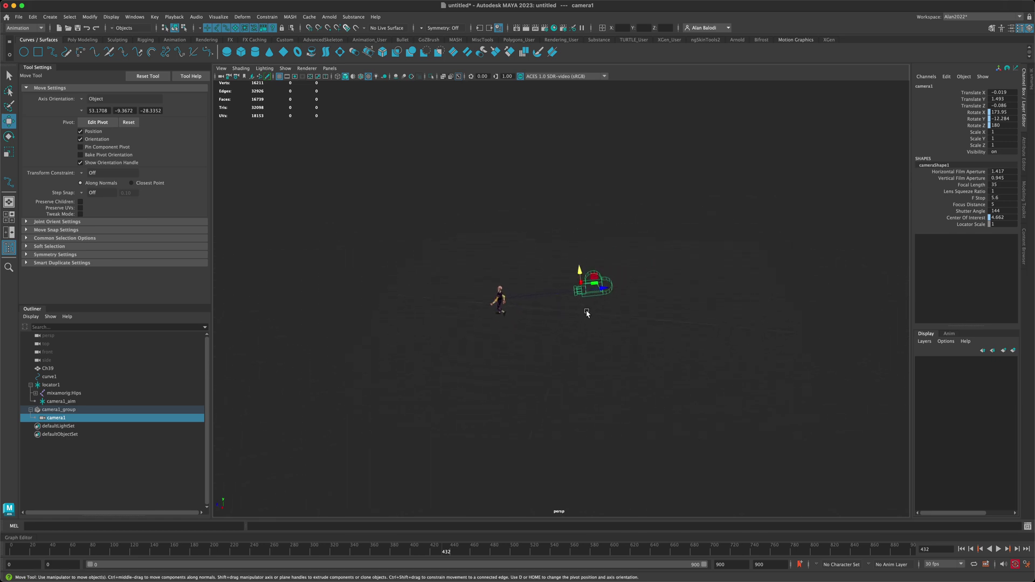
left_click_drag(586, 313, 513, 292, "alt")
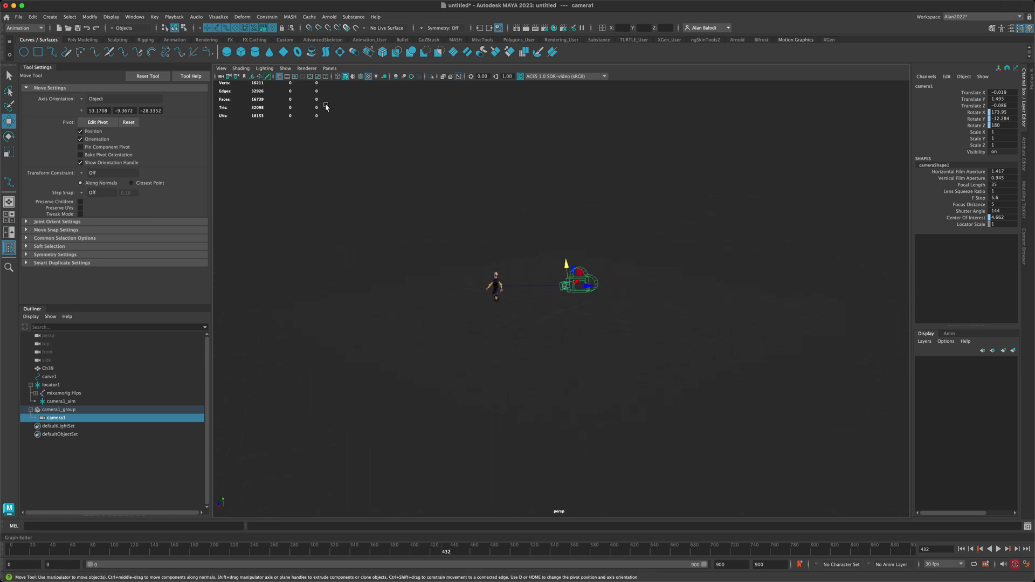
left_click(329, 69)
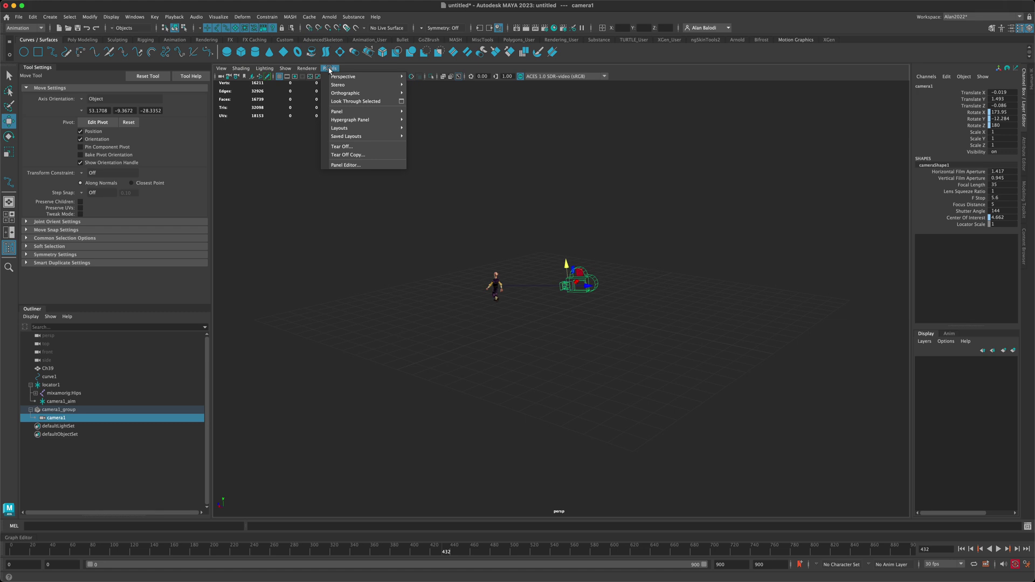
- Look through camera1 and frame the walking character from behind at close range
mouse_move(334, 75)
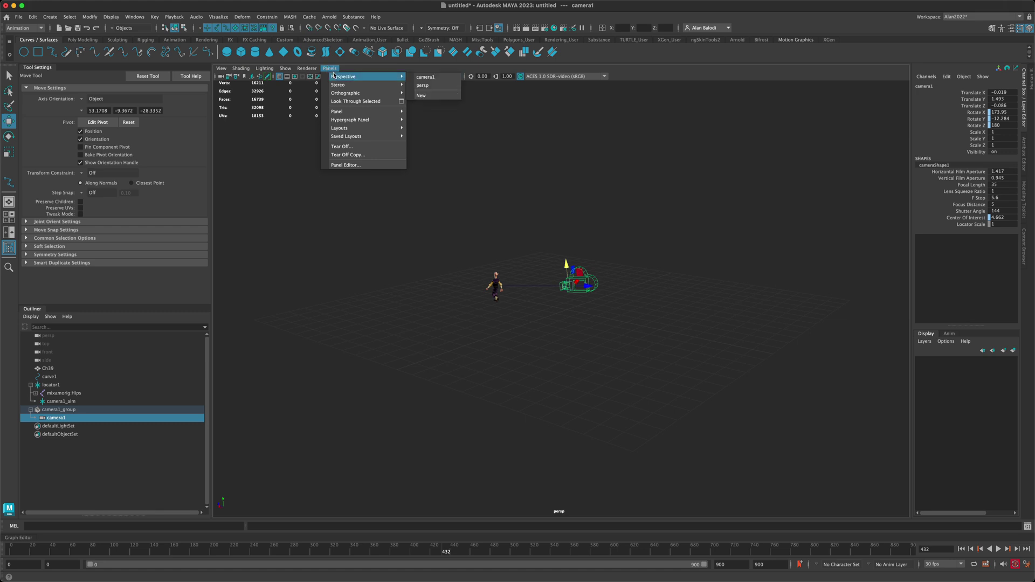
left_click(429, 77)
scroll(593, 334, "down", 3)
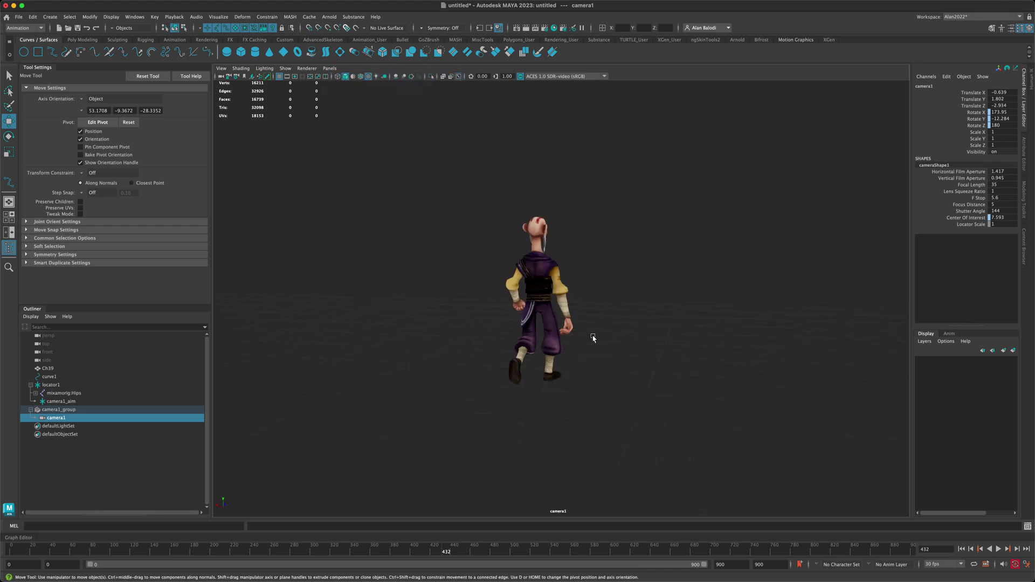
left_click_drag(596, 336, 669, 362, "alt")
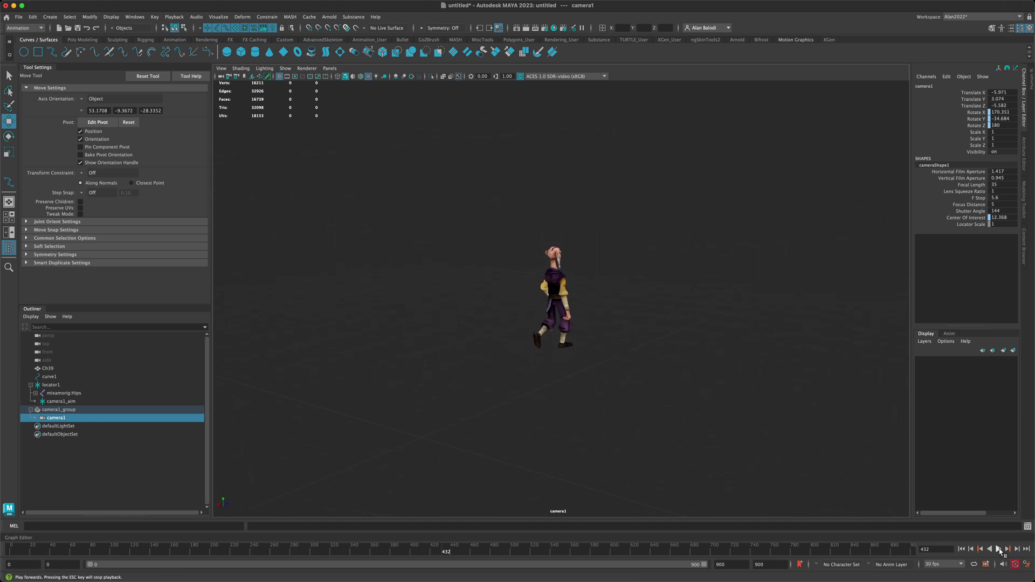